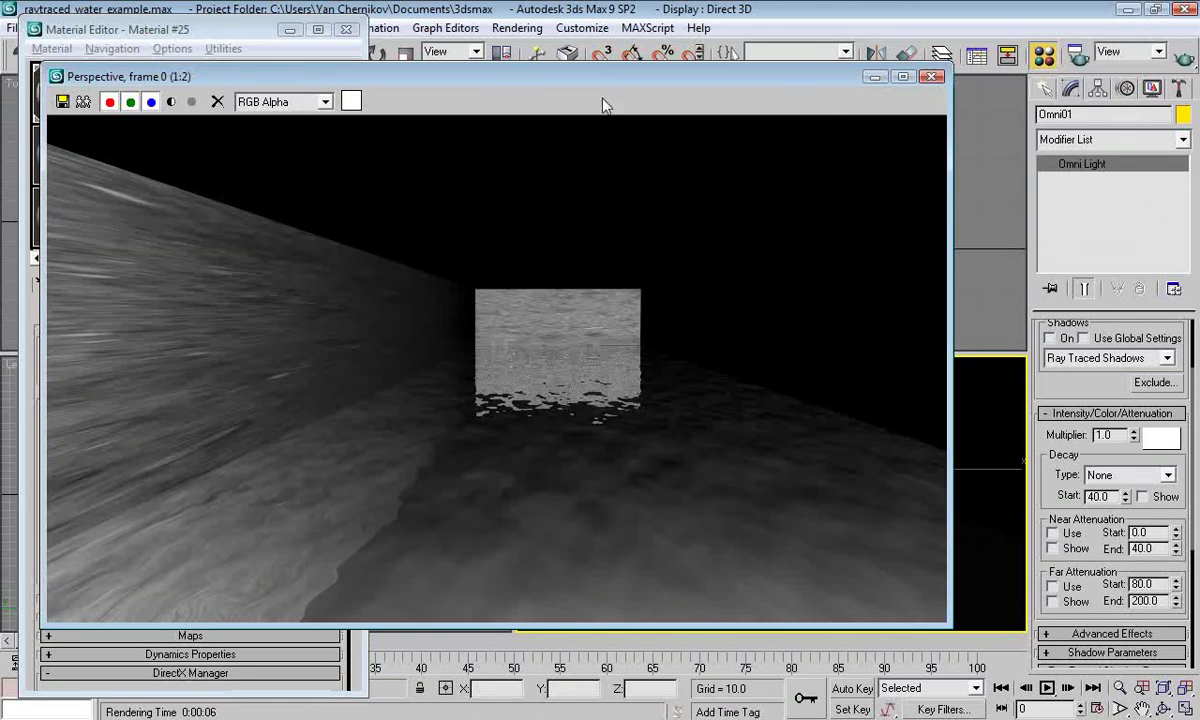
- Examine the rendered water frame in normal colour and alpha channel display, and close it
{"action": "left_click_drag", "start_coordinate": [576, 76], "coordinate": [592, 75]}
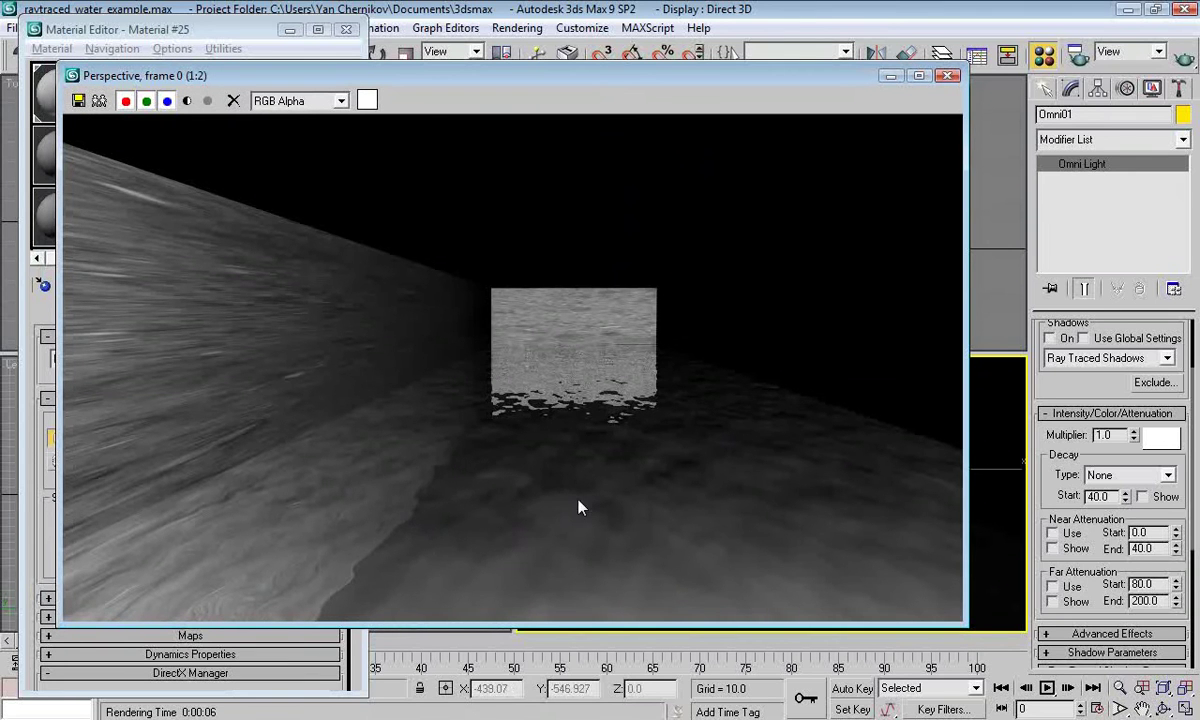
{"action": "left_click", "coordinate": [185, 102]}
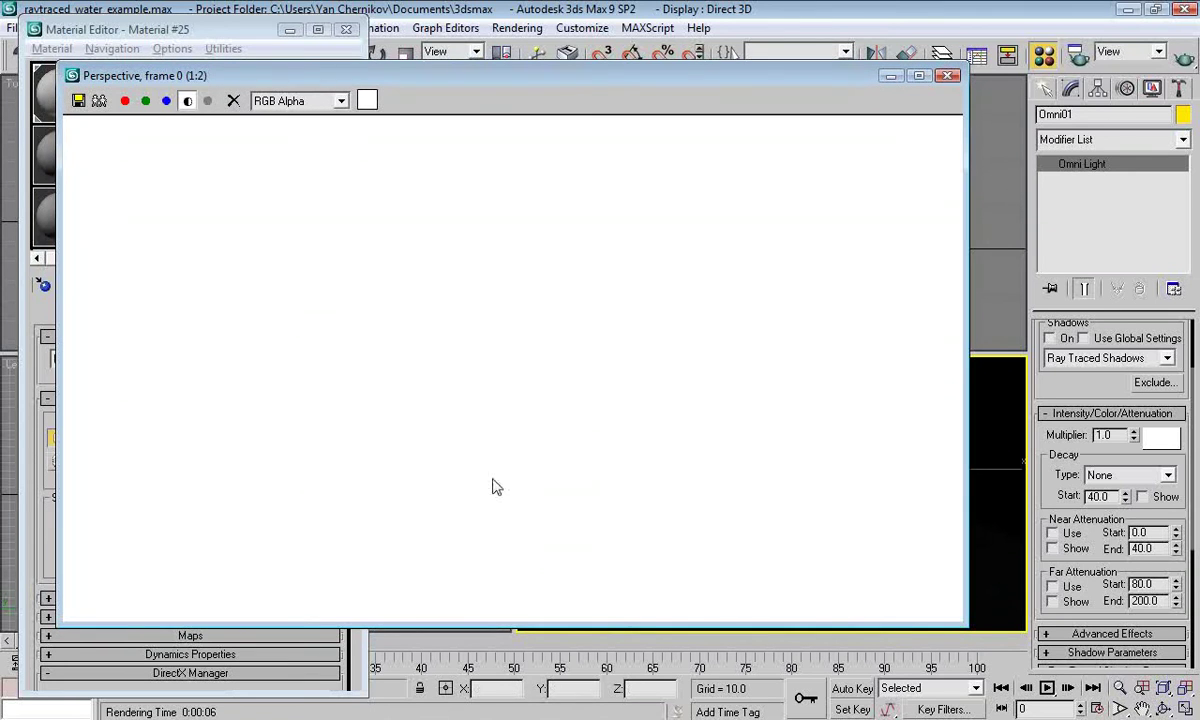
{"action": "left_click", "coordinate": [187, 102]}
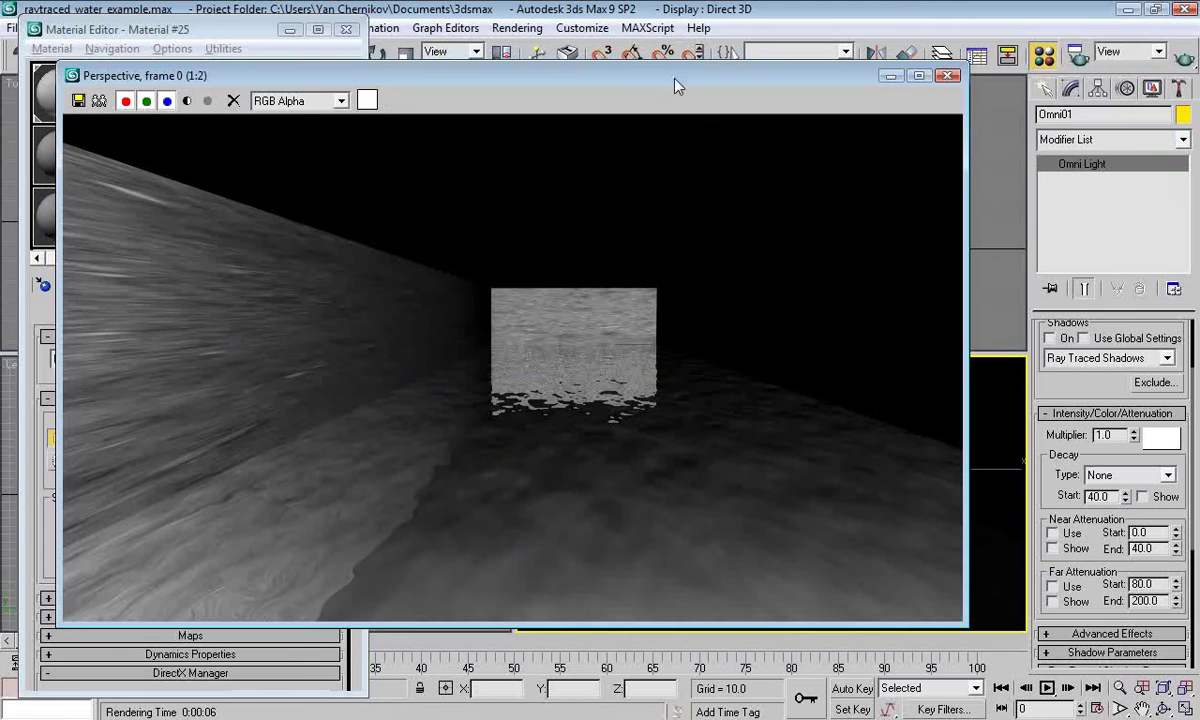
{"action": "left_click_drag", "start_coordinate": [672, 80], "coordinate": [685, 78]}
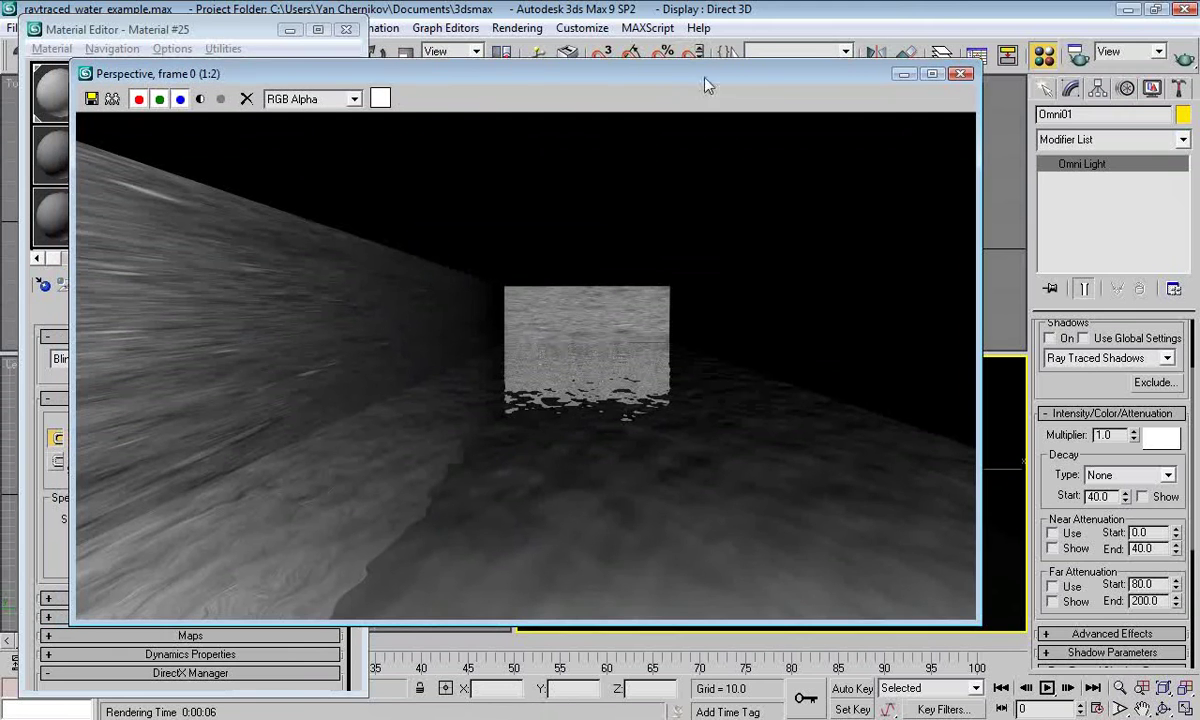
{"action": "left_click", "coordinate": [960, 75]}
- Look through the common render settings and the renderers available for production rendering, and close the render setup
{"action": "left_click", "coordinate": [1077, 55]}
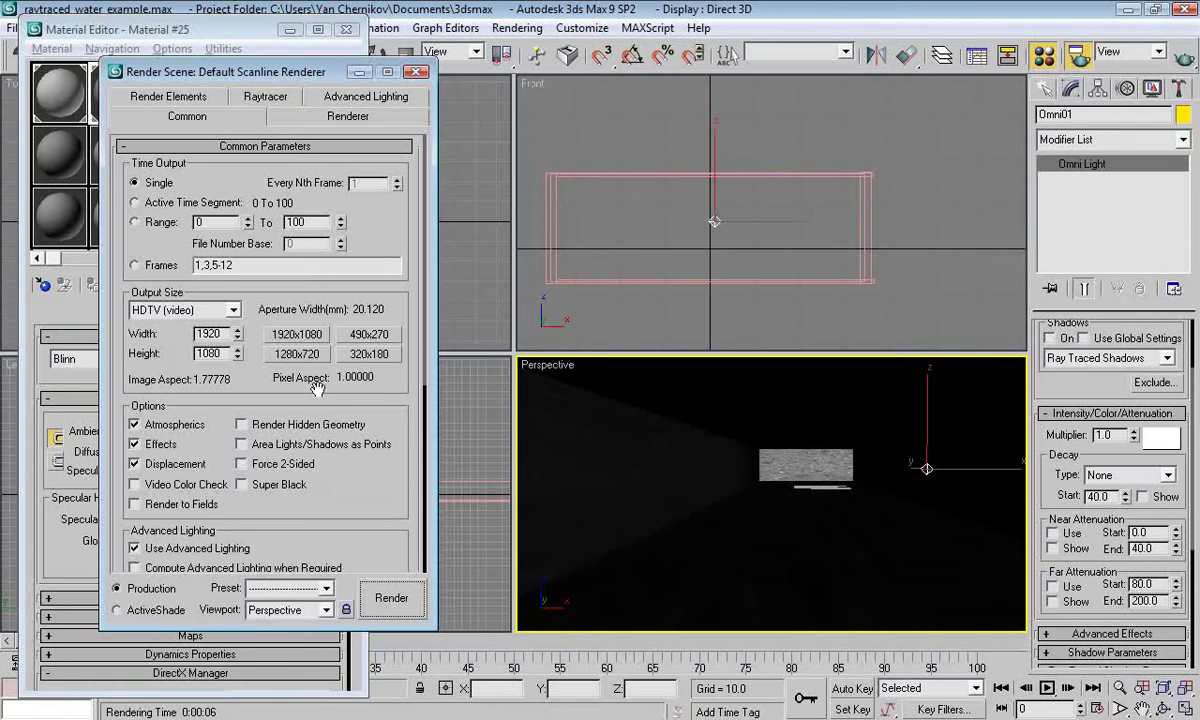
{"action": "left_click", "coordinate": [312, 117]}
{"action": "left_click", "coordinate": [232, 120]}
{"action": "scroll", "coordinate": [368, 500], "scroll_direction": "down", "scroll_amount": 5}
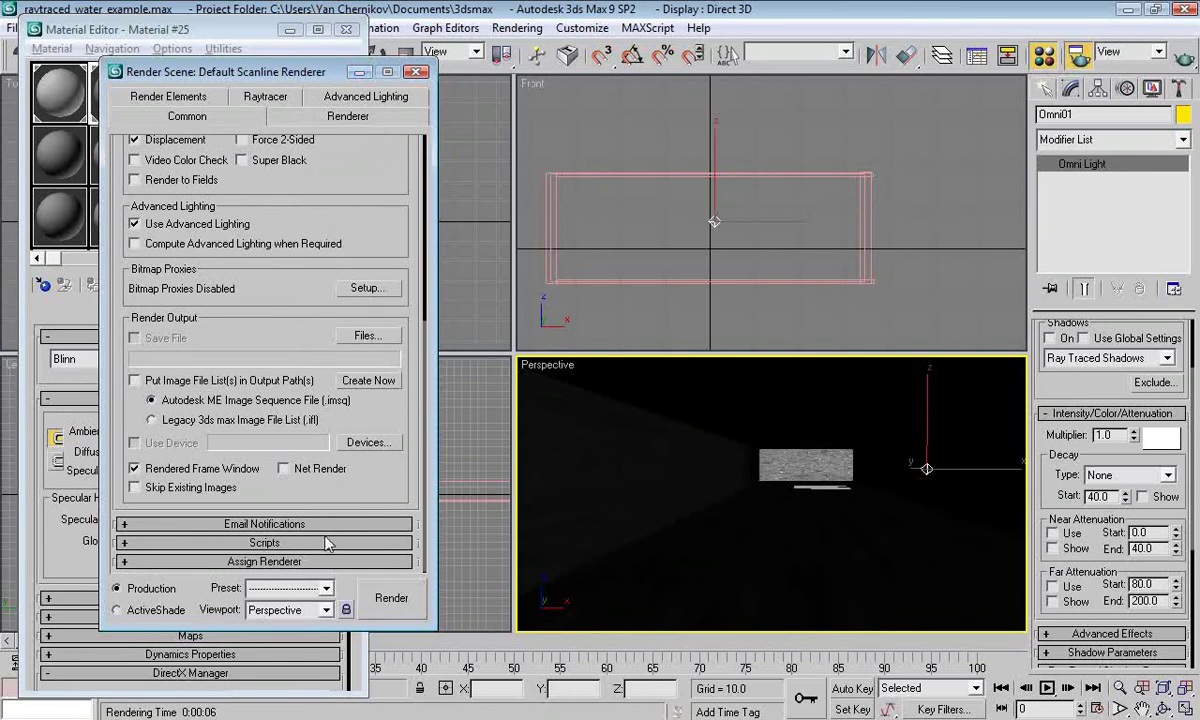
{"action": "left_click", "coordinate": [305, 566]}
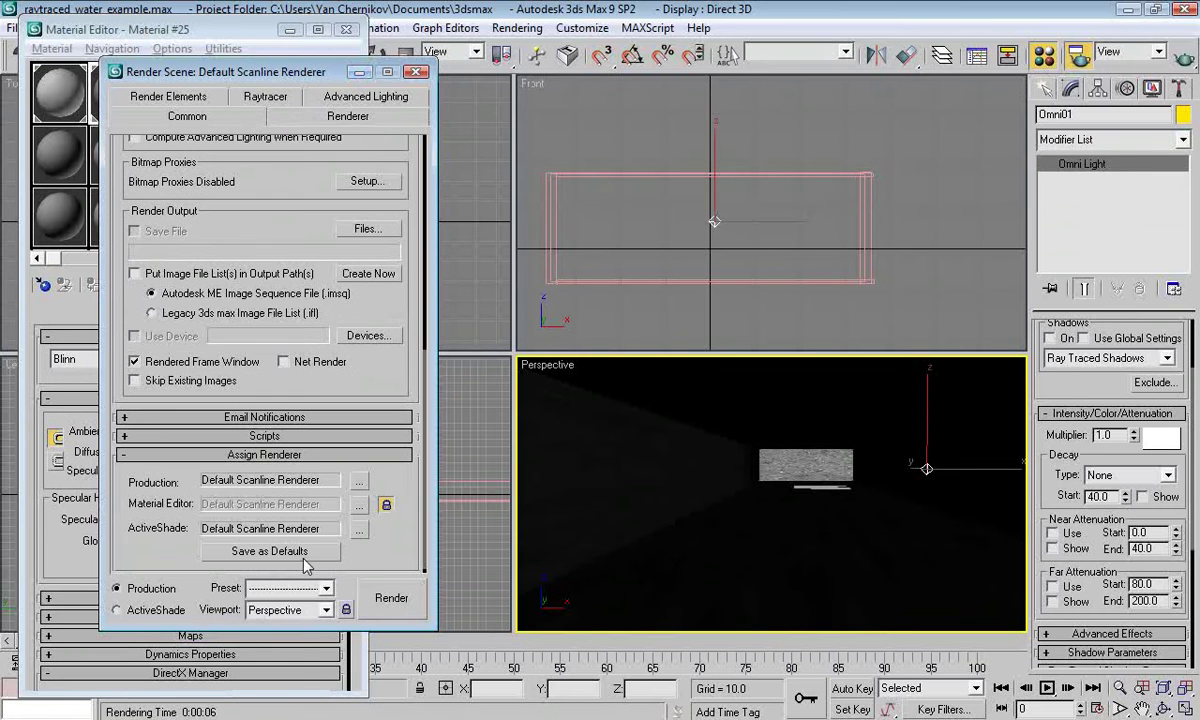
{"action": "left_click", "coordinate": [357, 470]}
{"action": "left_click", "coordinate": [188, 227]}
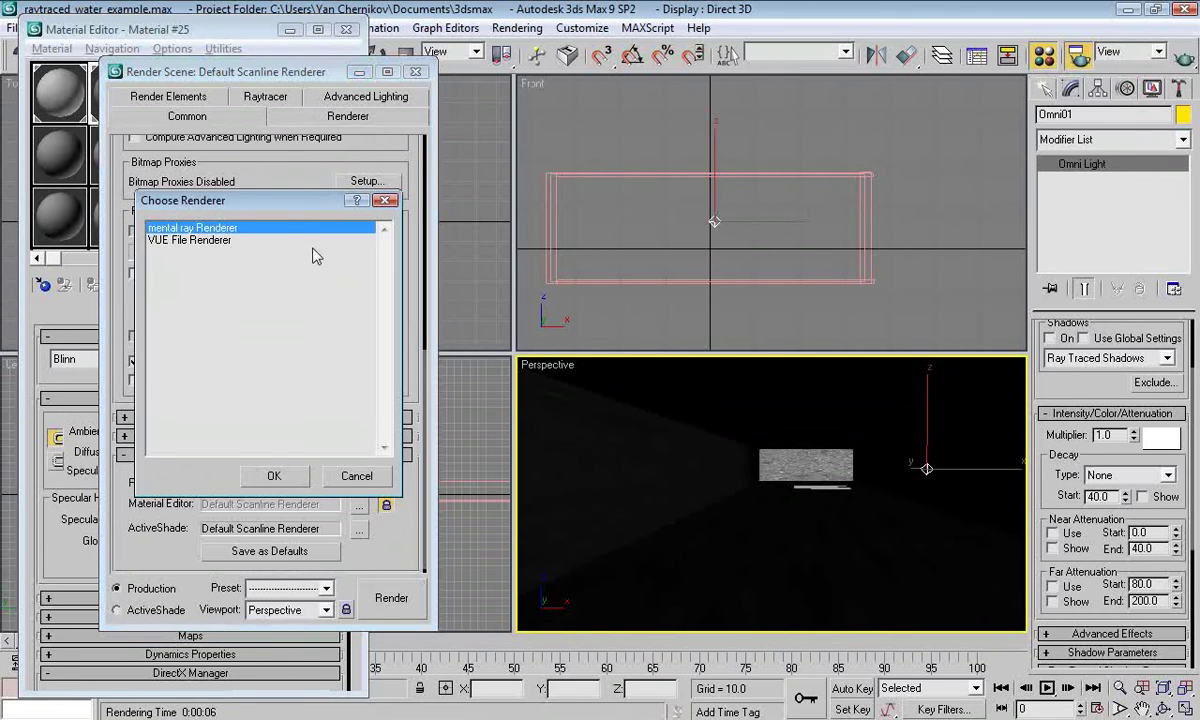
{"action": "left_click", "coordinate": [354, 477]}
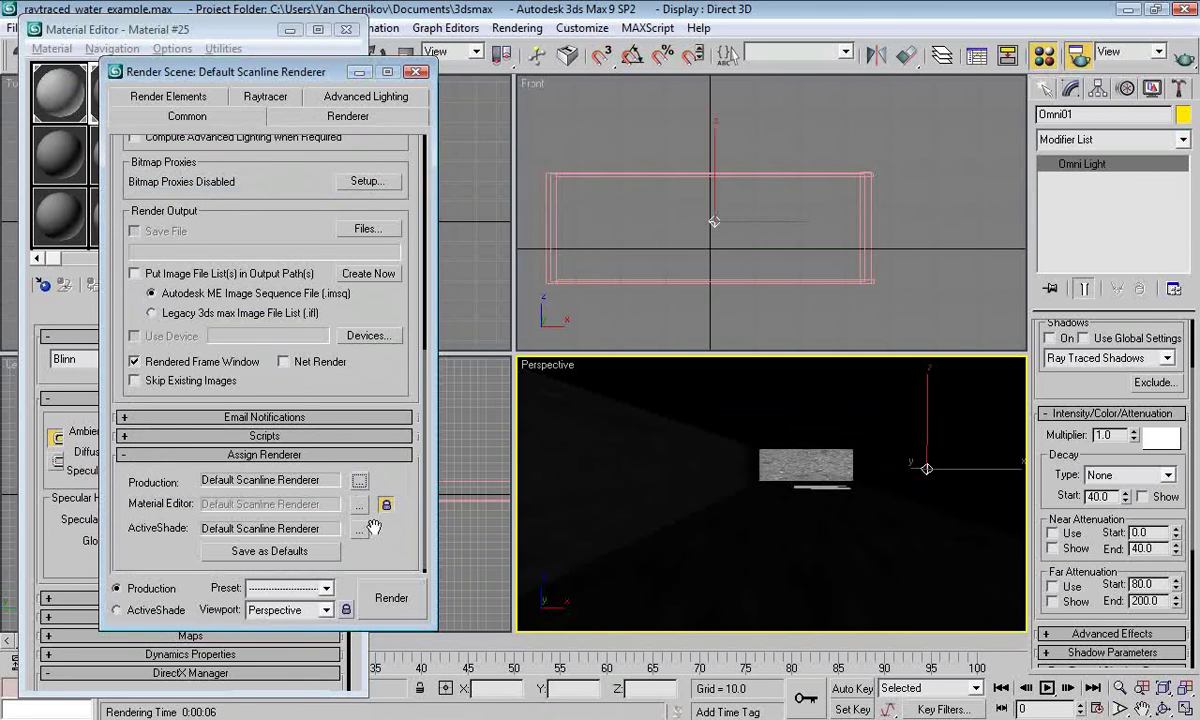
{"action": "scroll", "coordinate": [340, 425], "scroll_direction": "up", "scroll_amount": 5}
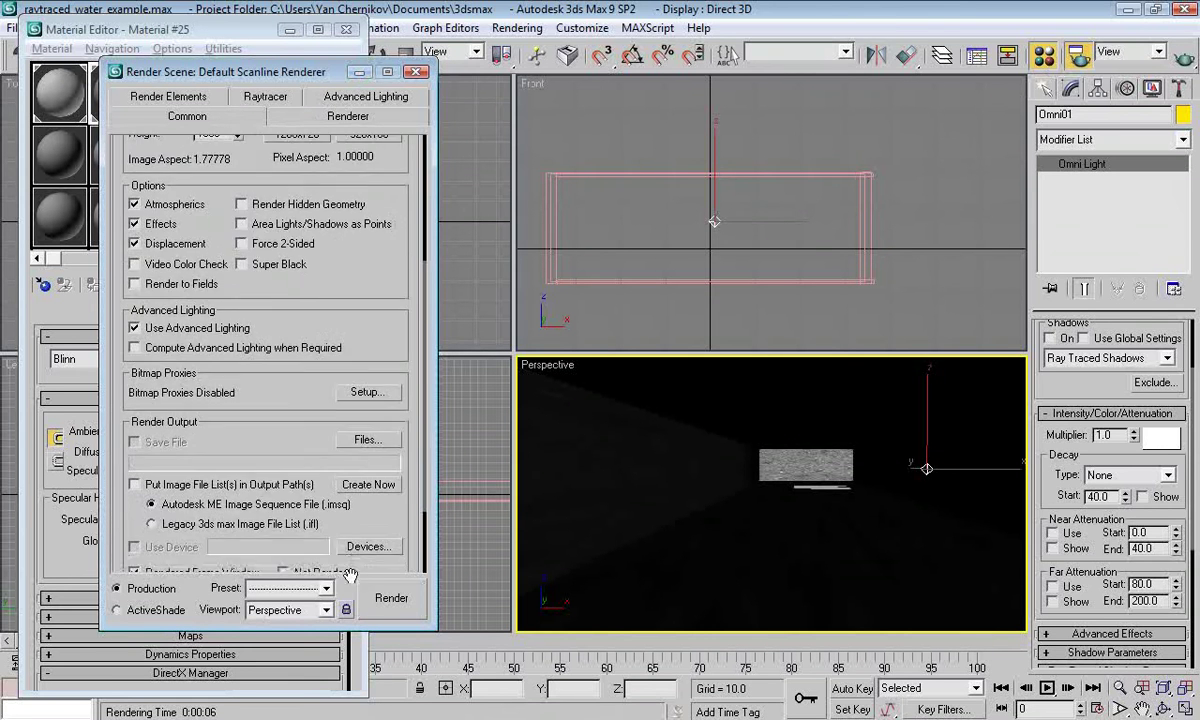
{"action": "scroll", "coordinate": [348, 590], "scroll_direction": "up", "scroll_amount": 5}
{"action": "left_click", "coordinate": [416, 72]}
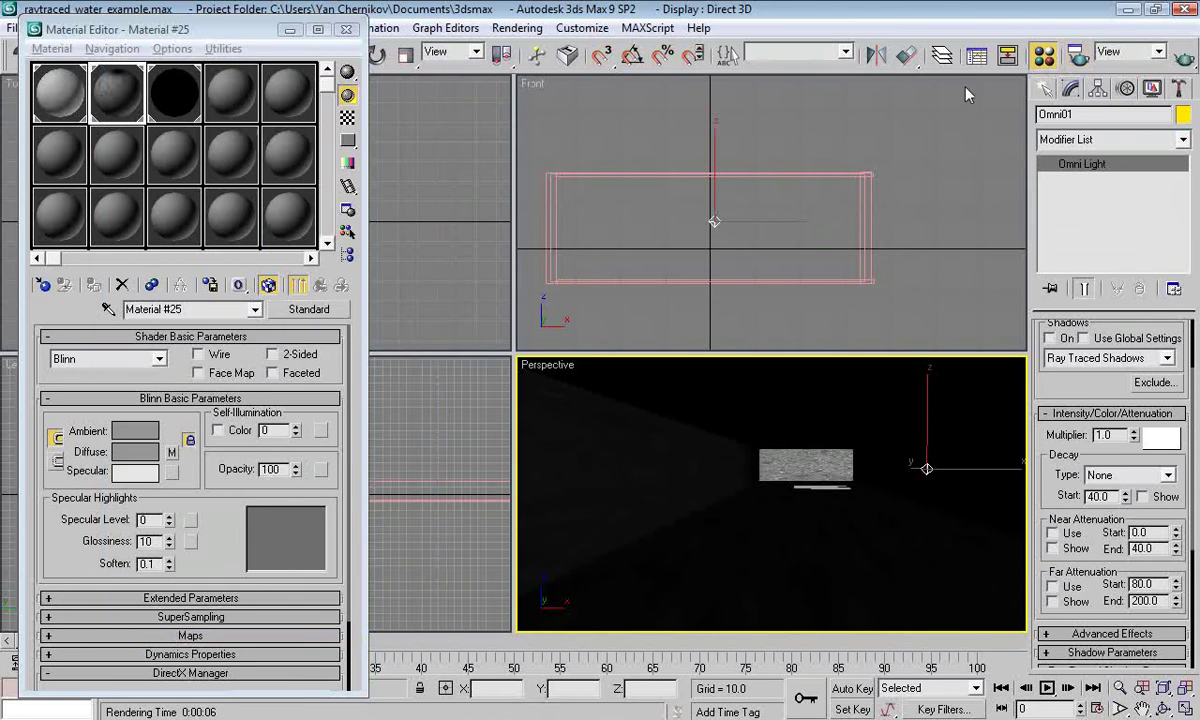
- Render the Perspective view again and examine the frame together with an enlarged sample of the 01 - Default material
{"action": "left_click", "coordinate": [1183, 57]}
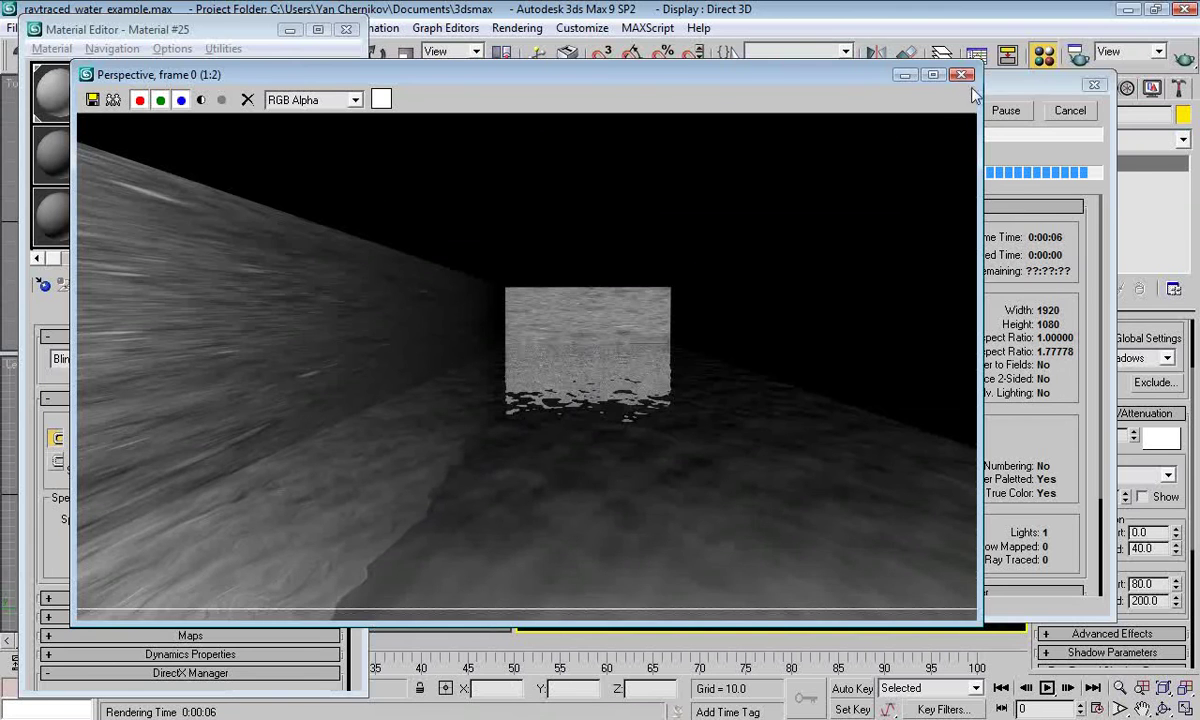
{"action": "double_click", "coordinate": [52, 86]}
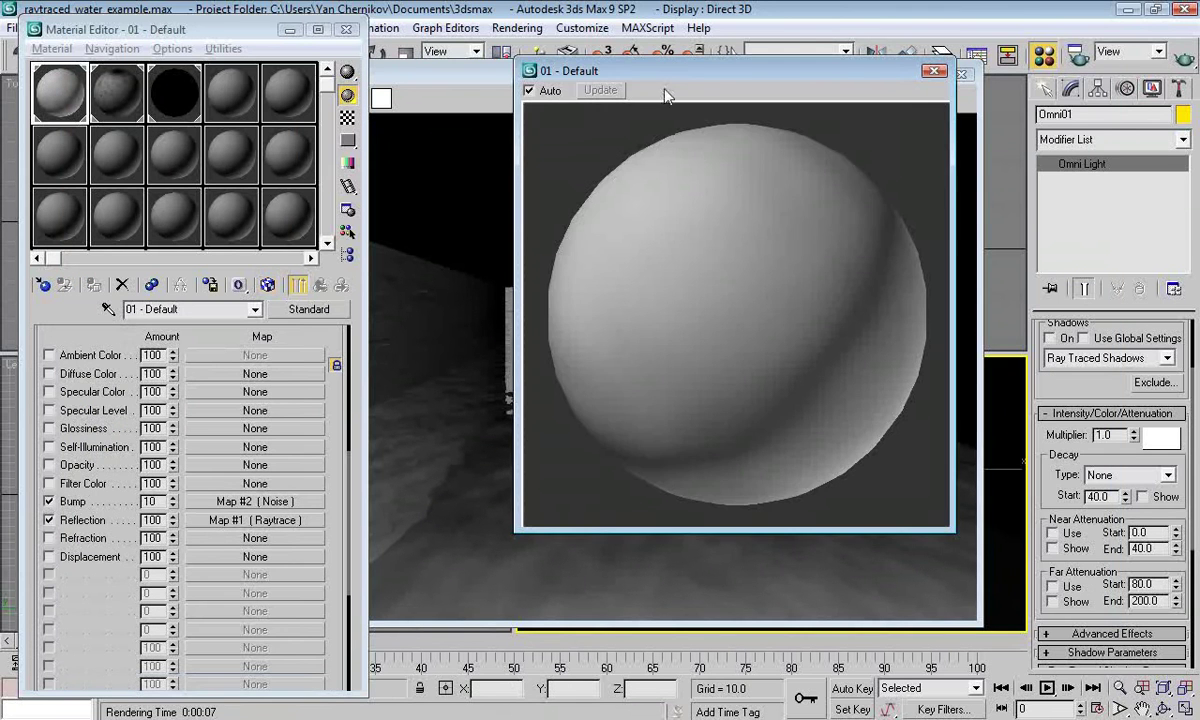
{"action": "left_click_drag", "start_coordinate": [606, 66], "coordinate": [717, 86]}
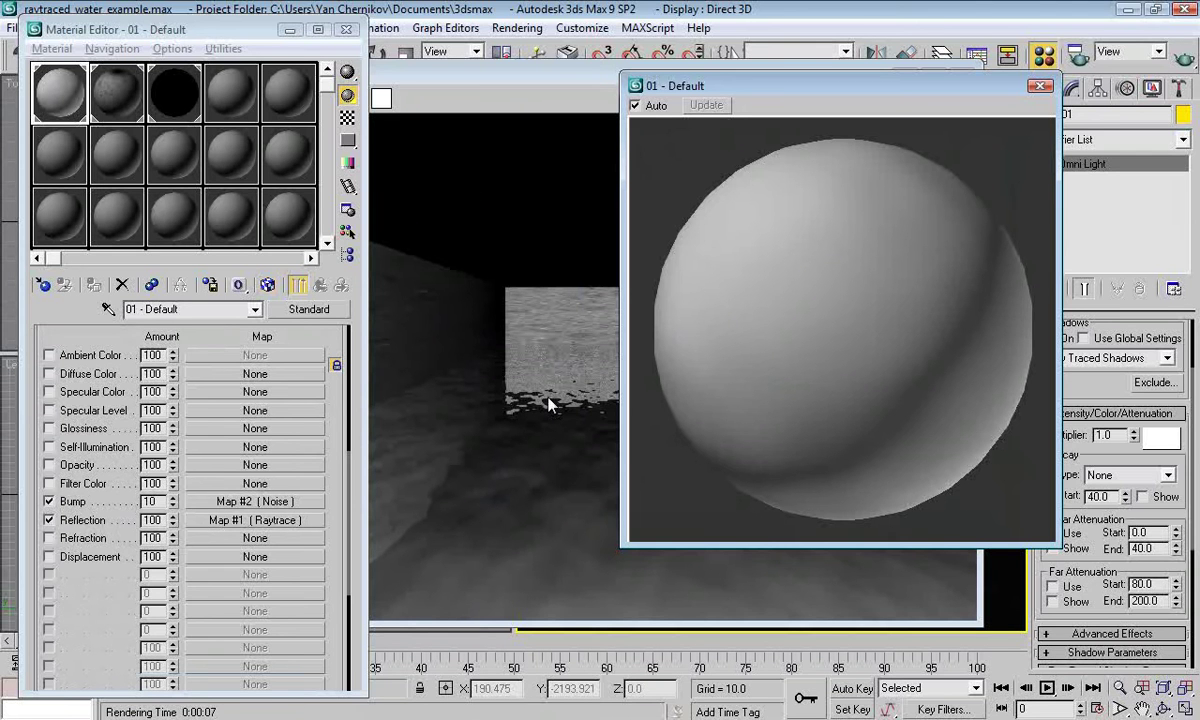
{"action": "left_click", "coordinate": [1039, 86]}
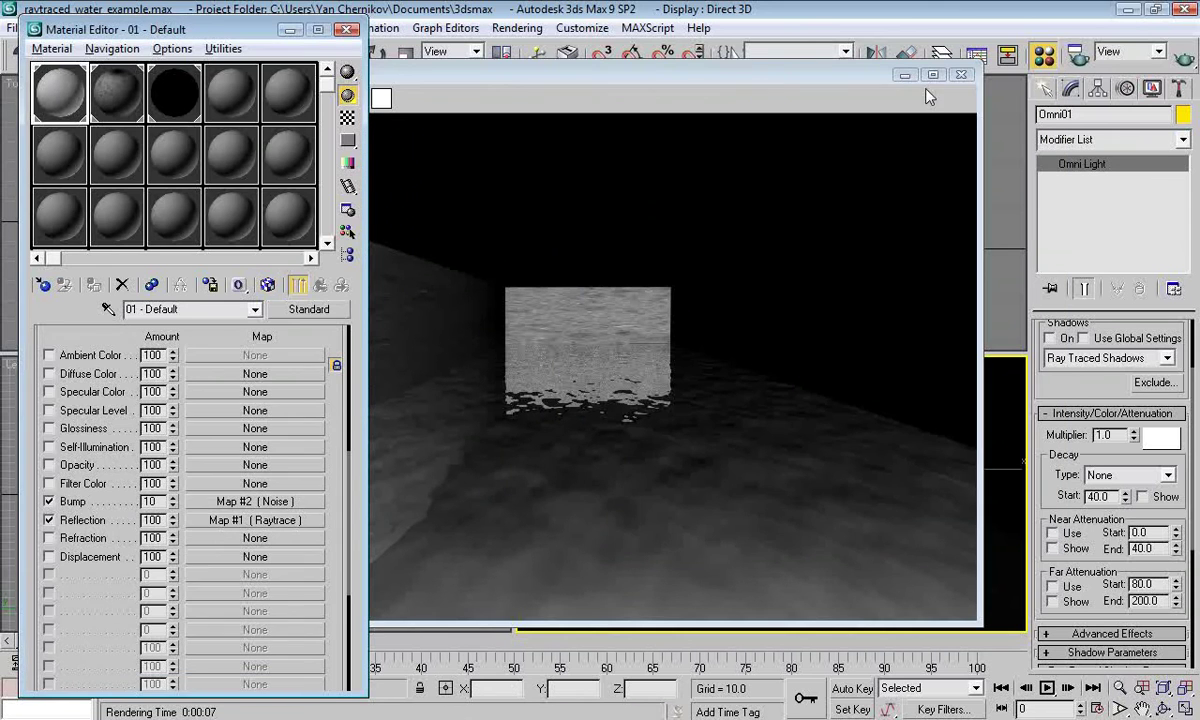
{"action": "left_click_drag", "start_coordinate": [780, 74], "coordinate": [821, 83]}
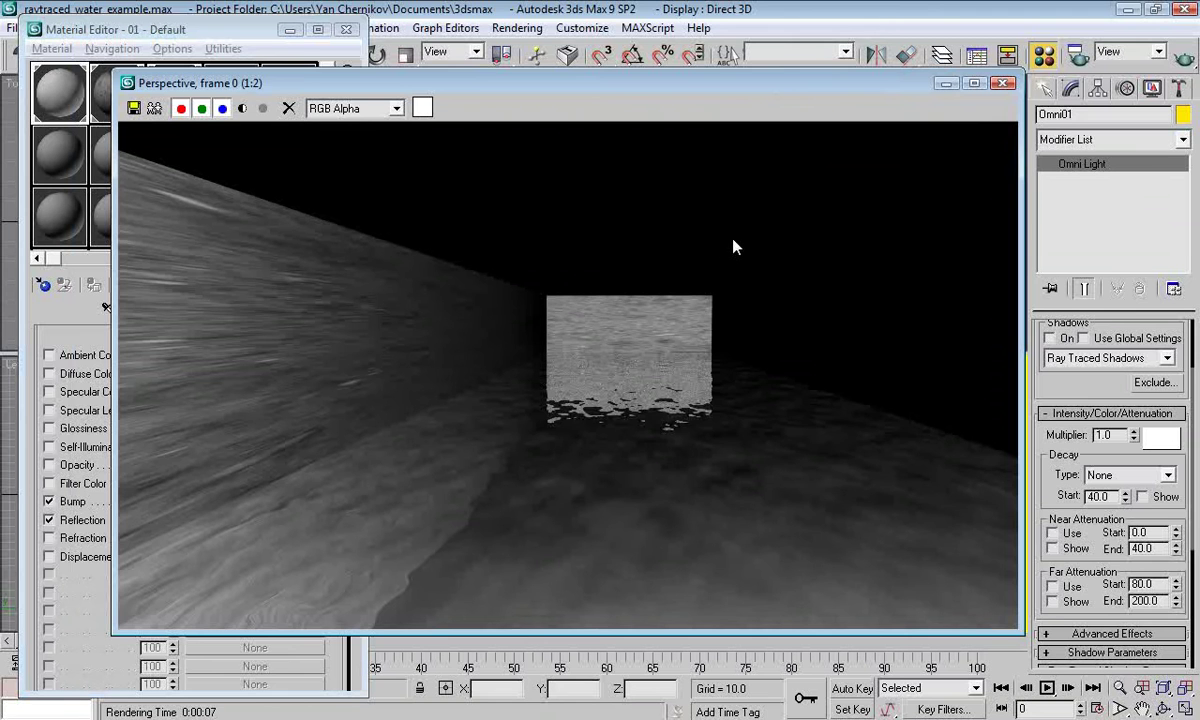
{"action": "left_click_drag", "start_coordinate": [729, 84], "coordinate": [749, 80]}
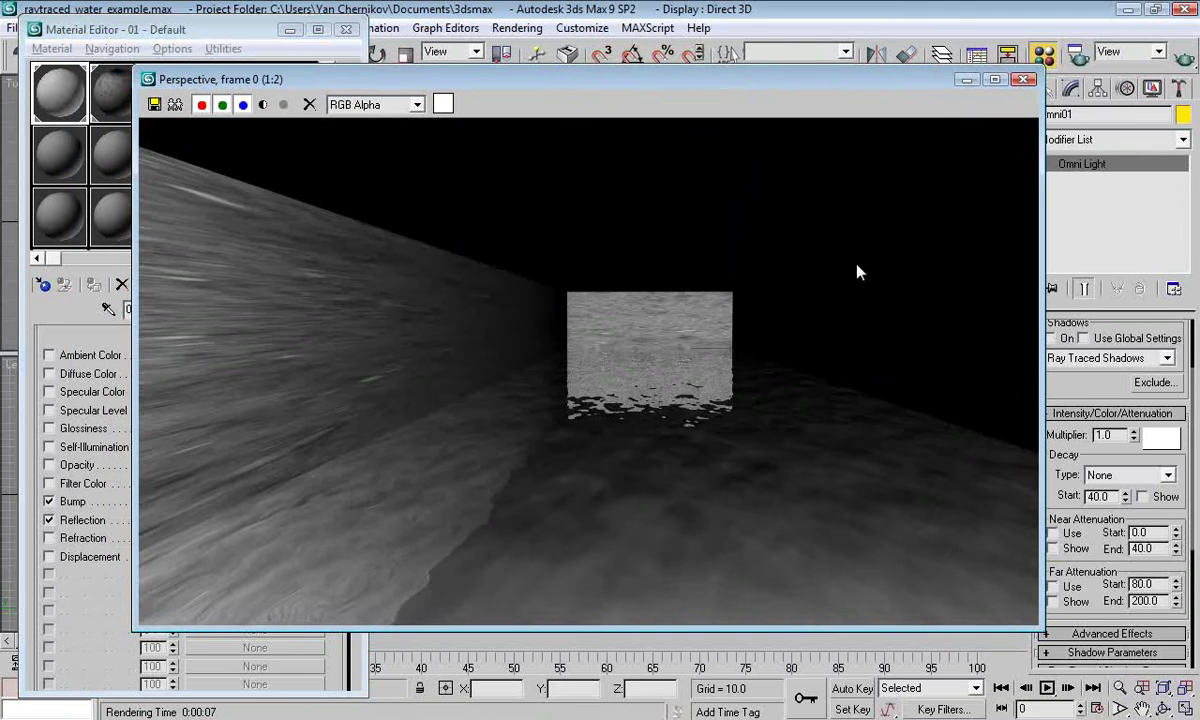
{"action": "left_click_drag", "start_coordinate": [605, 90], "coordinate": [585, 81]}
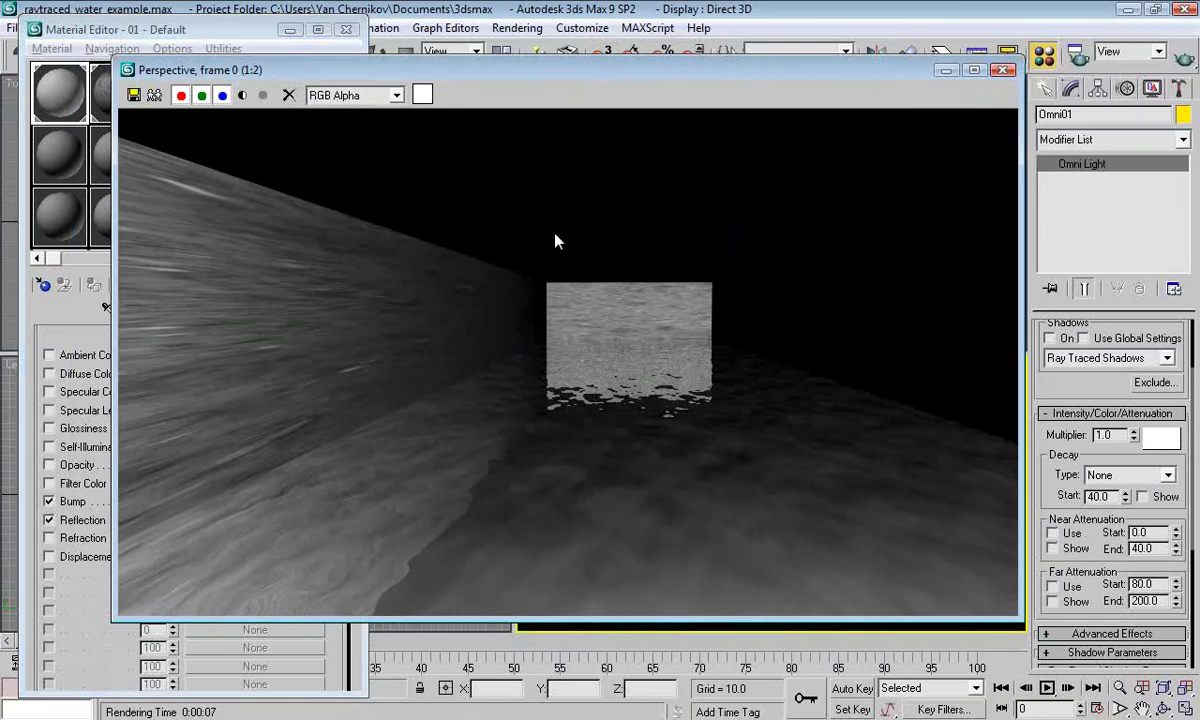
- Close the render and material editor windows, clear the example scene with New All, and reset to a default empty scene
{"action": "left_click", "coordinate": [1002, 70]}
{"action": "left_click", "coordinate": [345, 29]}
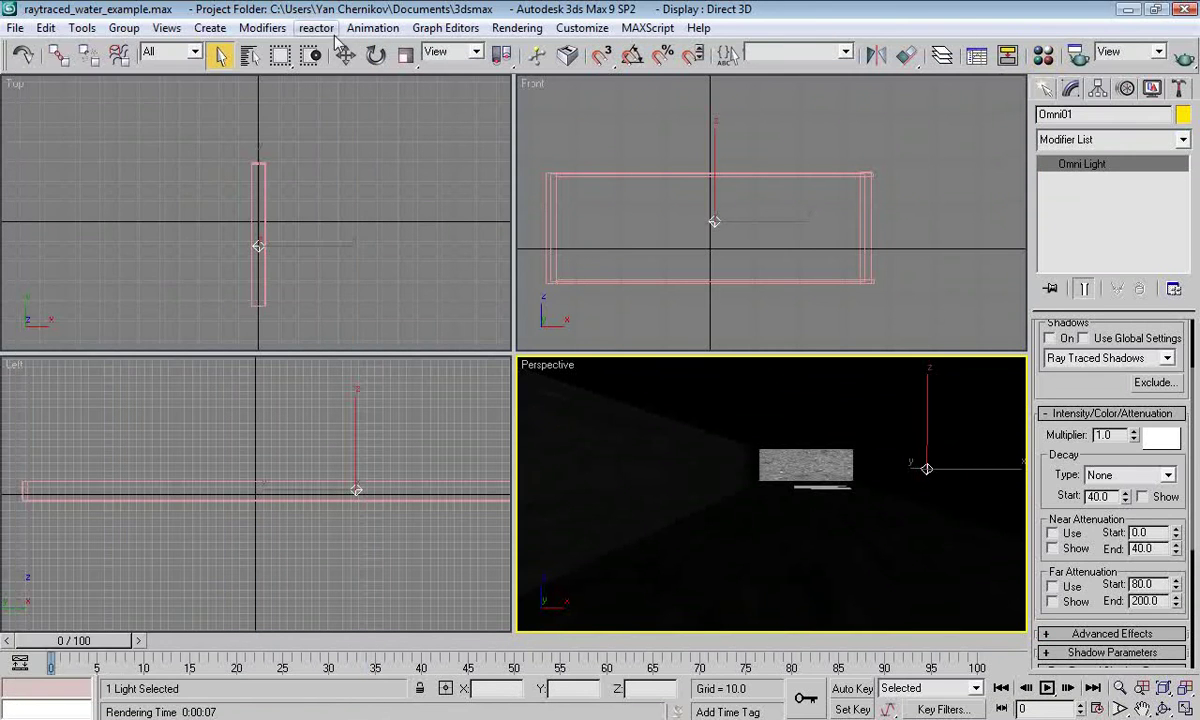
{"action": "left_click", "coordinate": [15, 28]}
{"action": "left_click", "coordinate": [28, 54]}
{"action": "left_click", "coordinate": [527, 430]}
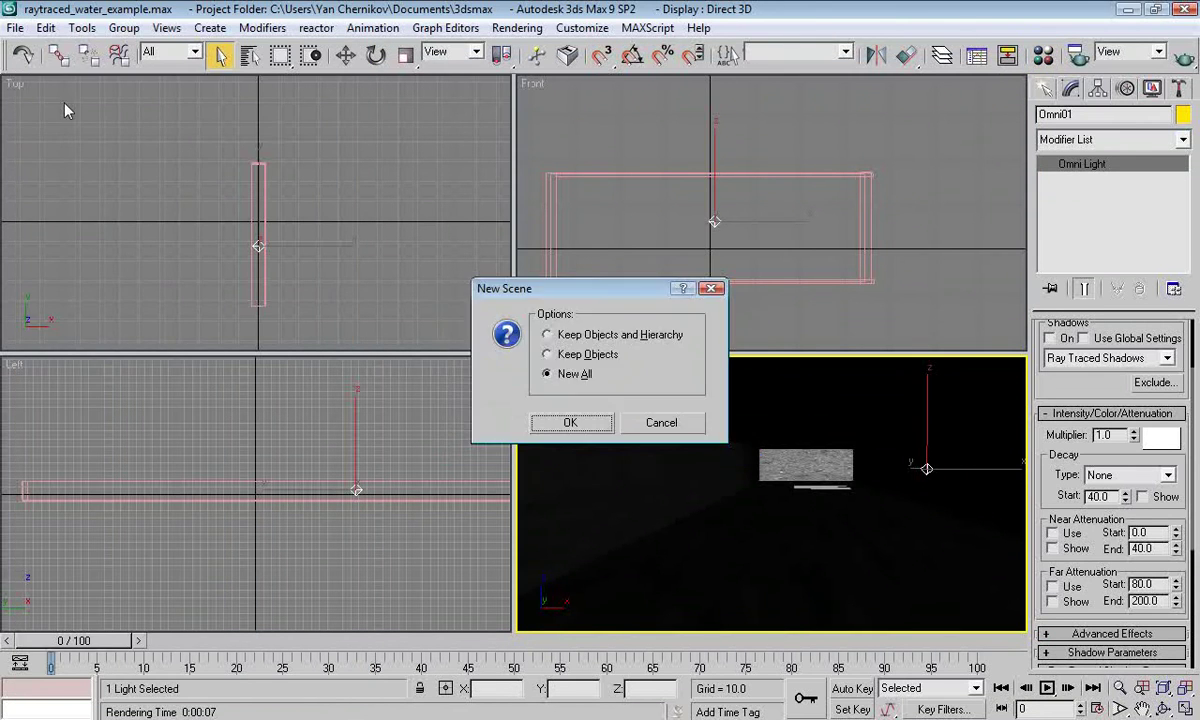
{"action": "left_click", "coordinate": [493, 421]}
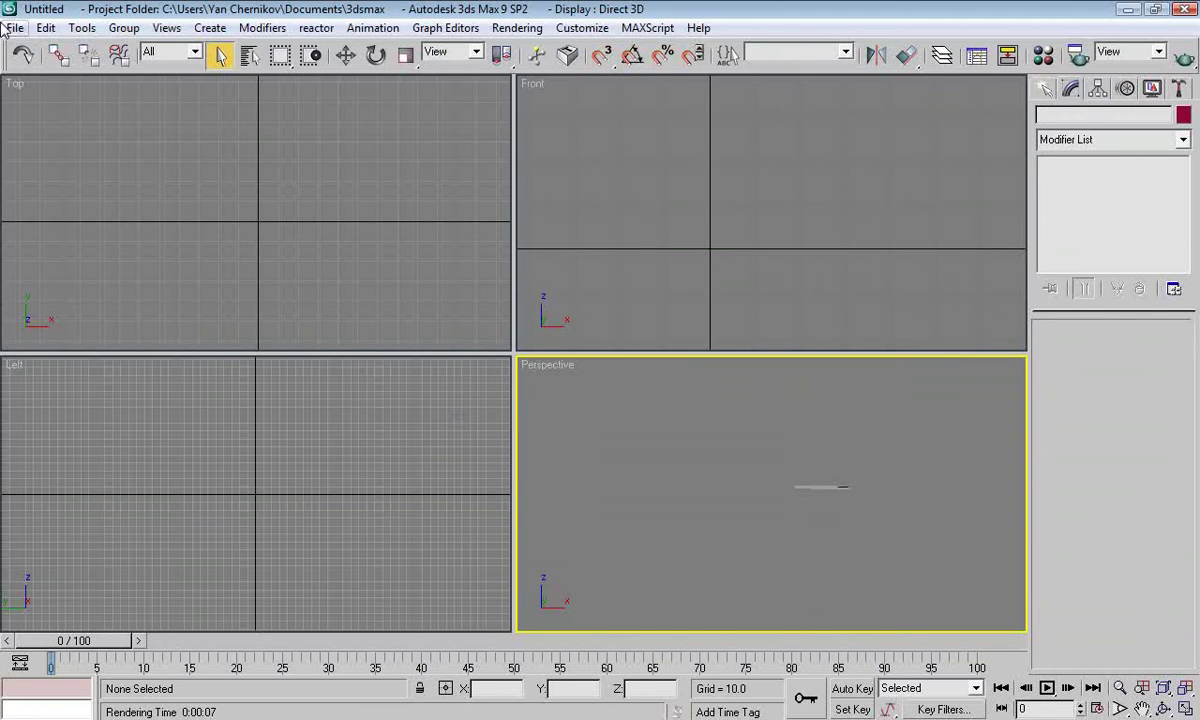
{"action": "left_click", "coordinate": [15, 28]}
{"action": "left_click", "coordinate": [38, 70]}
{"action": "left_click", "coordinate": [546, 399]}
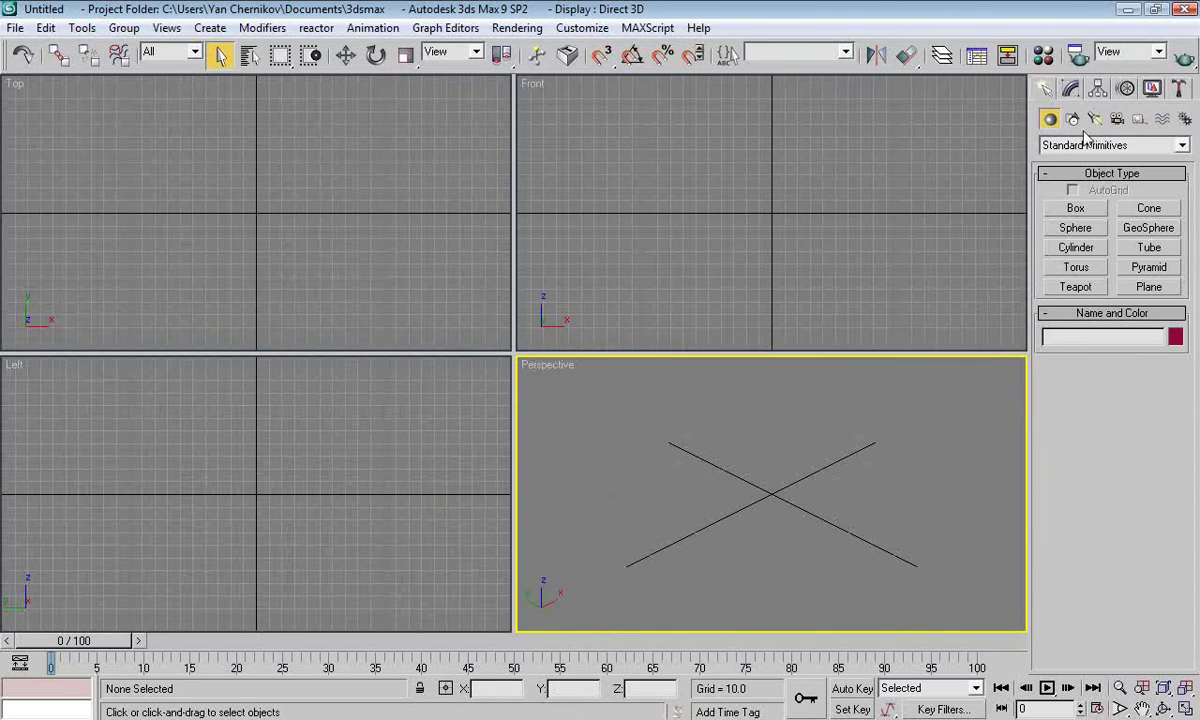
- Draw a flat box in the Perspective view, about 184 long, 109 wide and 8.4 high
{"action": "left_click", "coordinate": [1076, 208]}
{"action": "left_click_drag", "start_coordinate": [716, 392], "coordinate": [858, 674]}
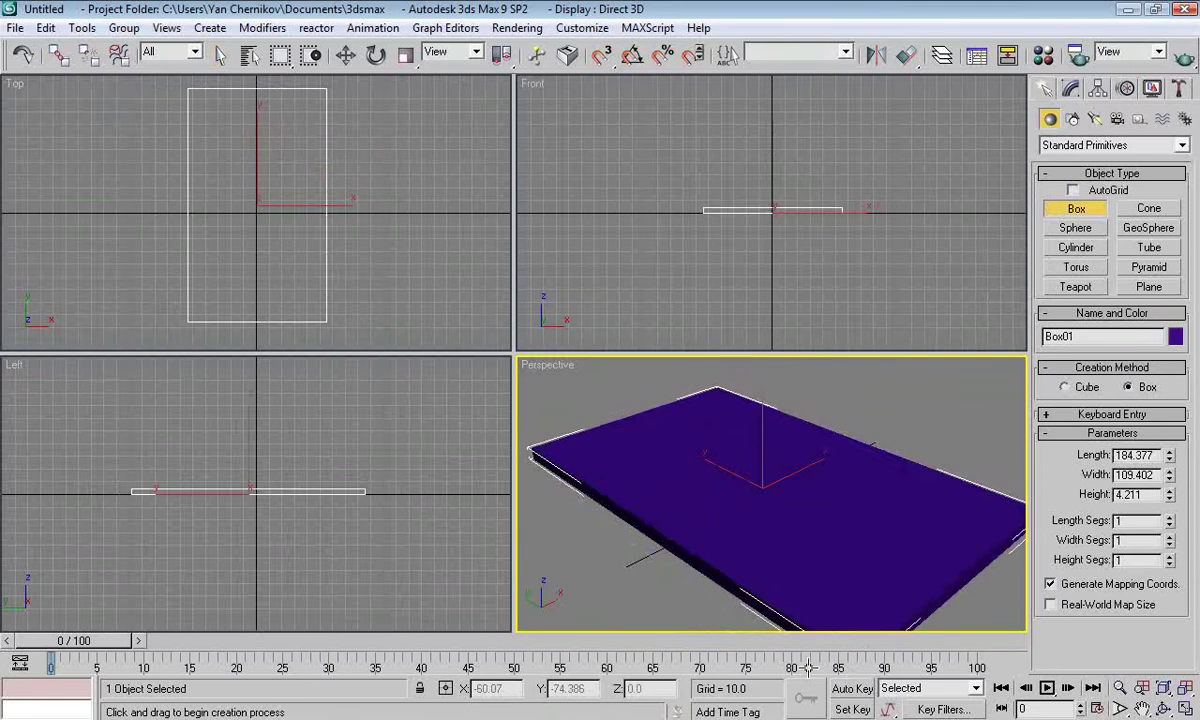
{"action": "left_click", "coordinate": [806, 663]}
- Set the box's length to 500, width to 200 and height to 3
{"action": "left_click", "coordinate": [1070, 88]}
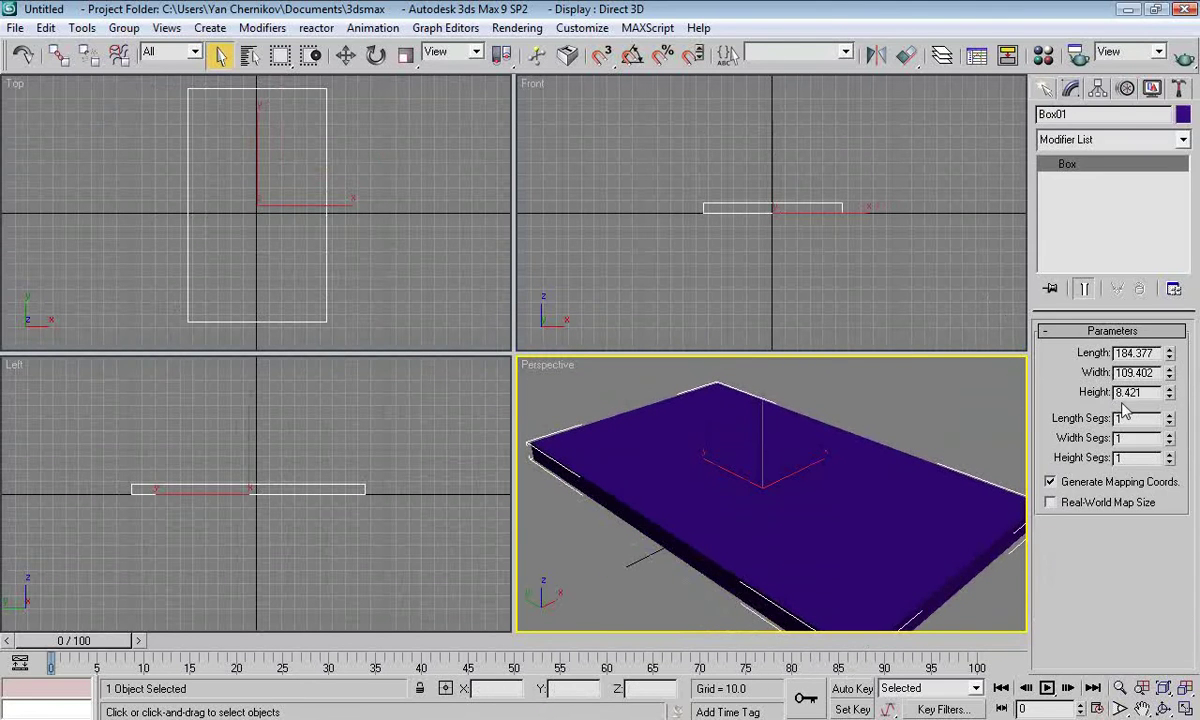
{"action": "double_click", "coordinate": [1157, 353]}
{"action": "type", "text": "500"}
{"action": "key", "text": "Tab"}
{"action": "type", "text": "200"}
{"action": "key", "text": "Tab"}
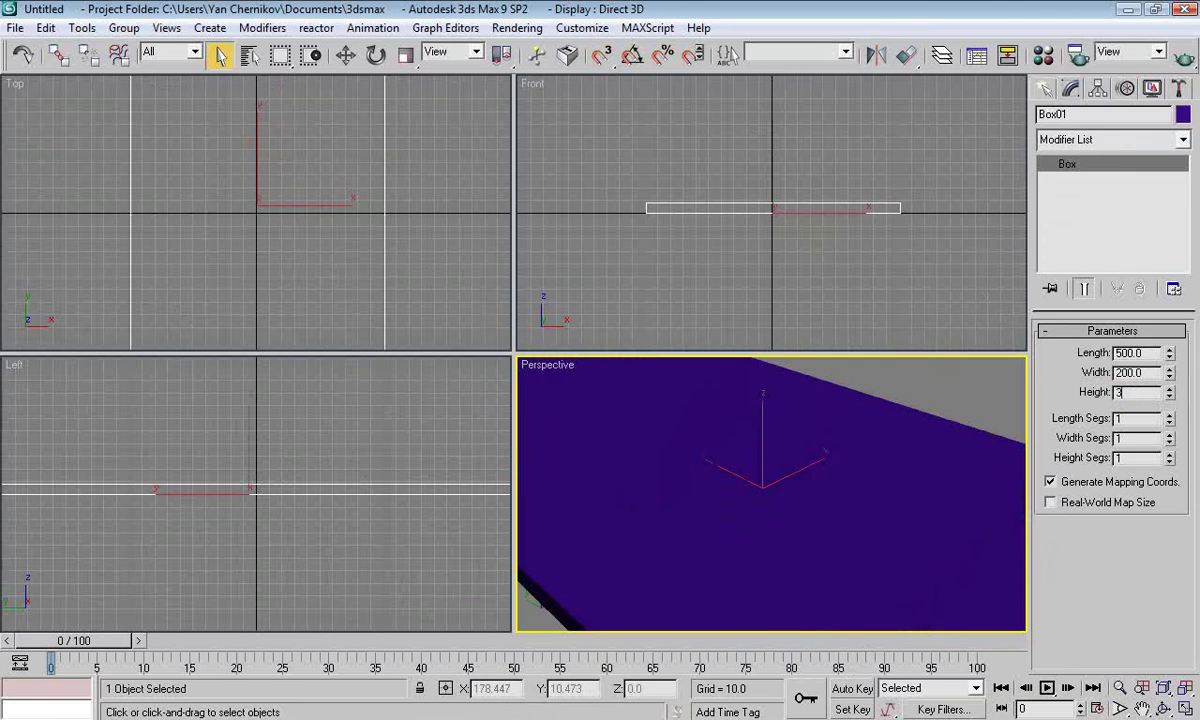
{"action": "key", "text": "Return"}
- Clone the slab straight up as a copy to make a ceiling slab above the original
{"action": "middle_click_drag", "start_coordinate": [921, 461], "coordinate": [791, 437], "text": "alt"}
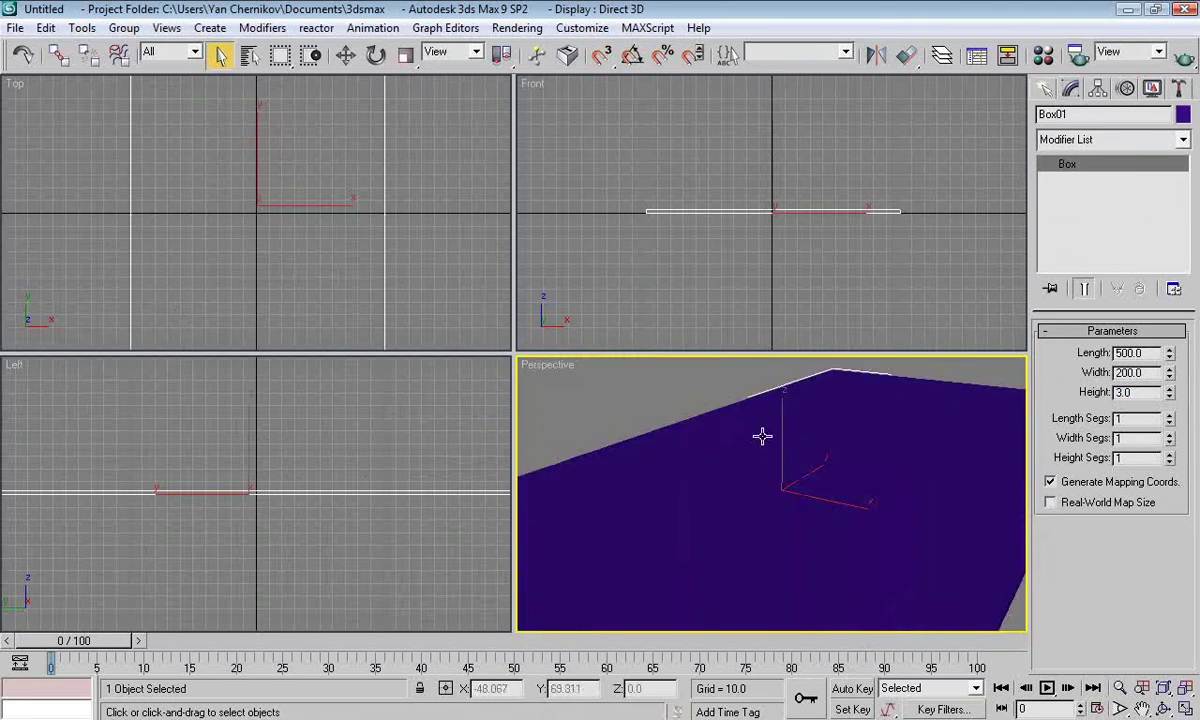
{"action": "scroll", "coordinate": [889, 571], "scroll_direction": "down", "scroll_amount": 6}
{"action": "key", "text": "w"}
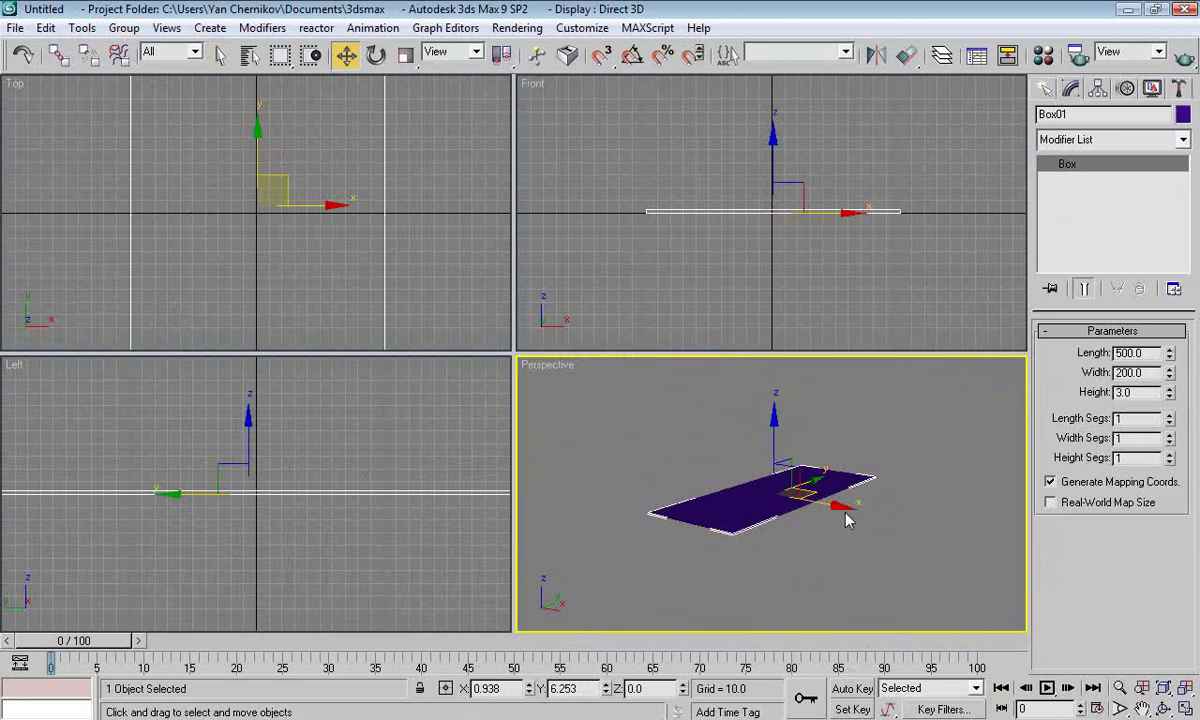
{"action": "left_click_drag", "start_coordinate": [775, 444], "coordinate": [776, 392], "text": "shift"}
{"action": "key", "text": "Return"}
- Clone the upper slab downward as a copy between the other two, at a Z position of about 40.5
{"action": "middle_click_drag", "start_coordinate": [628, 484], "coordinate": [840, 570], "text": "alt"}
{"action": "left_click_drag", "start_coordinate": [778, 408], "coordinate": [775, 424], "text": "shift"}
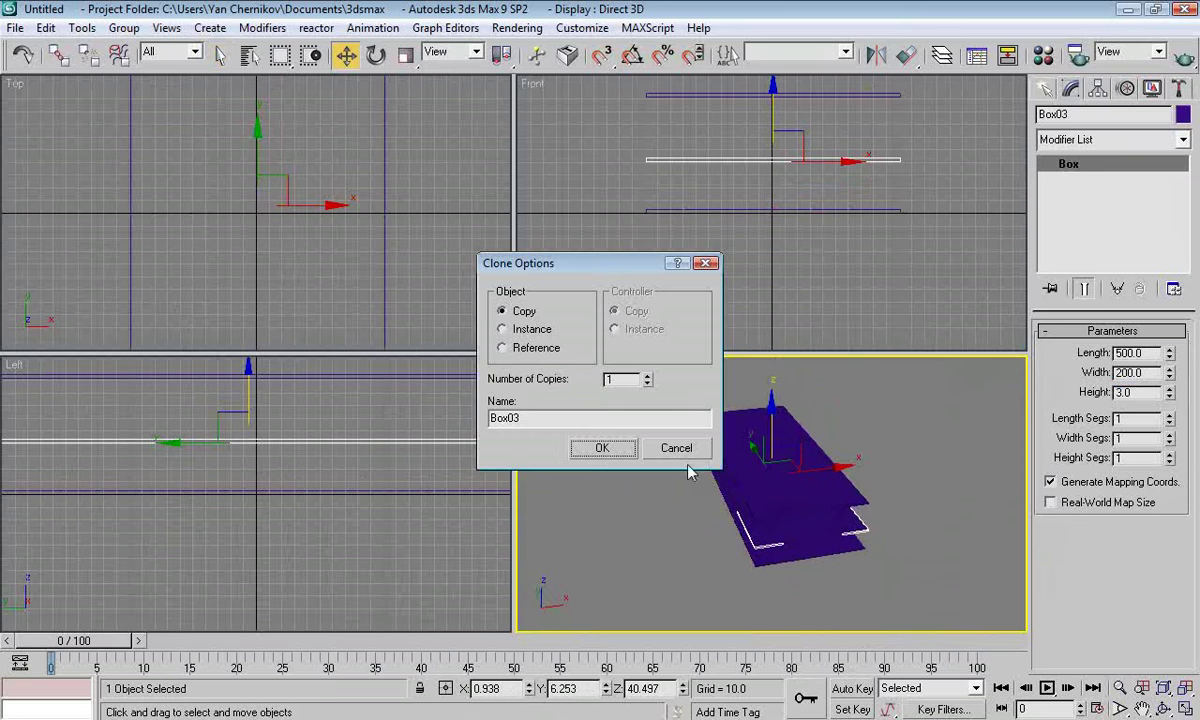
{"action": "left_click", "coordinate": [633, 447]}
- Turn on angle snap and rotate the middle slab 90 degrees about its long axis so it stands upright
{"action": "middle_click_drag", "start_coordinate": [862, 487], "coordinate": [814, 465], "text": "alt"}
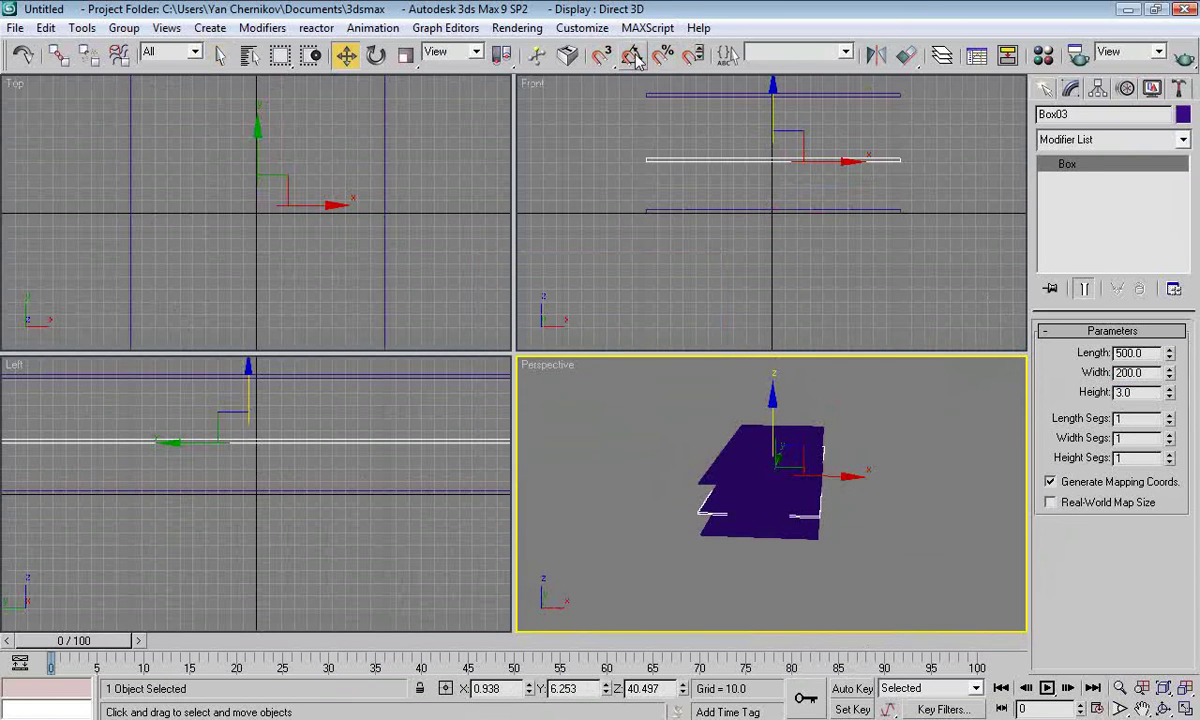
{"action": "left_click", "coordinate": [376, 56]}
{"action": "left_click_drag", "start_coordinate": [822, 430], "coordinate": [855, 504]}
{"action": "key", "text": "w"}
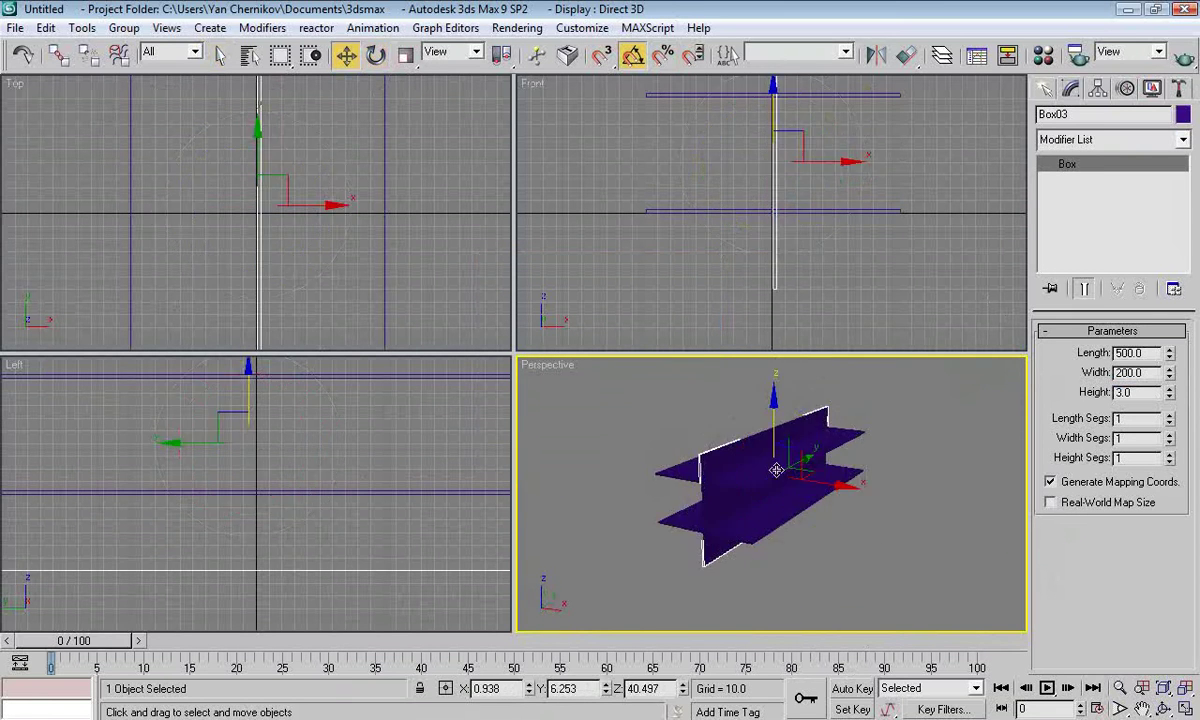
- Move the upright slab along X to the left edge of the horizontal slabs to form a side wall
{"action": "left_click_drag", "start_coordinate": [772, 474], "coordinate": [688, 431]}
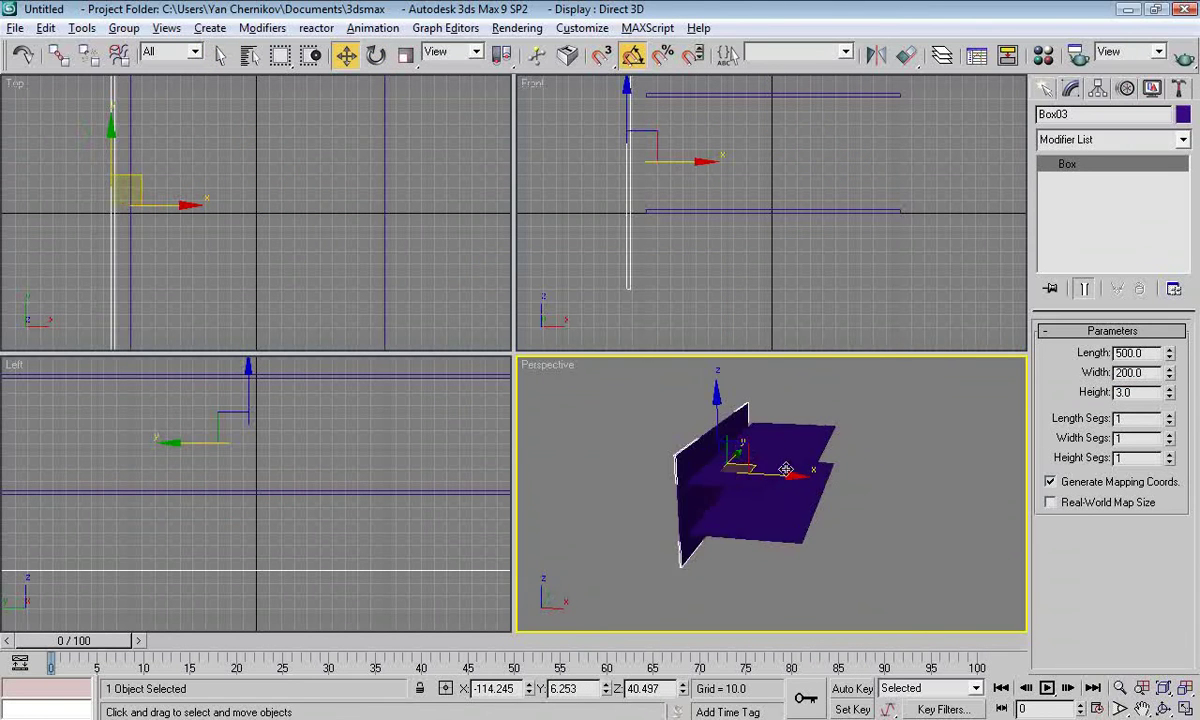
{"action": "scroll", "coordinate": [743, 465], "scroll_direction": "up", "scroll_amount": 4}
{"action": "middle_click_drag", "start_coordinate": [724, 475], "coordinate": [760, 462], "text": "alt"}
{"action": "left_click_drag", "start_coordinate": [705, 451], "coordinate": [722, 451]}
{"action": "left_click_drag", "start_coordinate": [658, 392], "coordinate": [659, 373]}
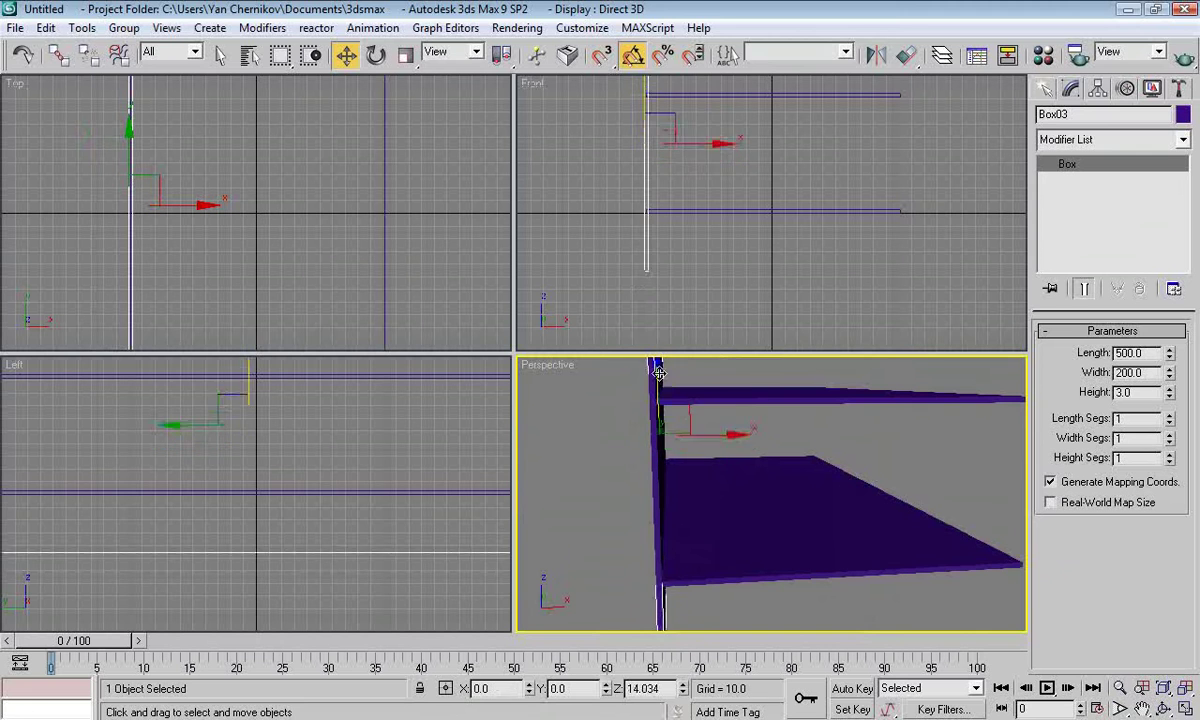
- Raise the side wall in a maximized Front view until its lower end meets the floor slab, and deselect it
{"action": "right_click", "coordinate": [660, 302]}
{"action": "key", "text": "alt+w"}
{"action": "key", "text": "alt+w"}
{"action": "key", "text": "alt+w"}
{"action": "middle_click_drag", "start_coordinate": [619, 236], "coordinate": [619, 254]}
{"action": "scroll", "coordinate": [579, 237], "scroll_direction": "down", "scroll_amount": 5}
{"action": "left_click", "coordinate": [535, 303]}
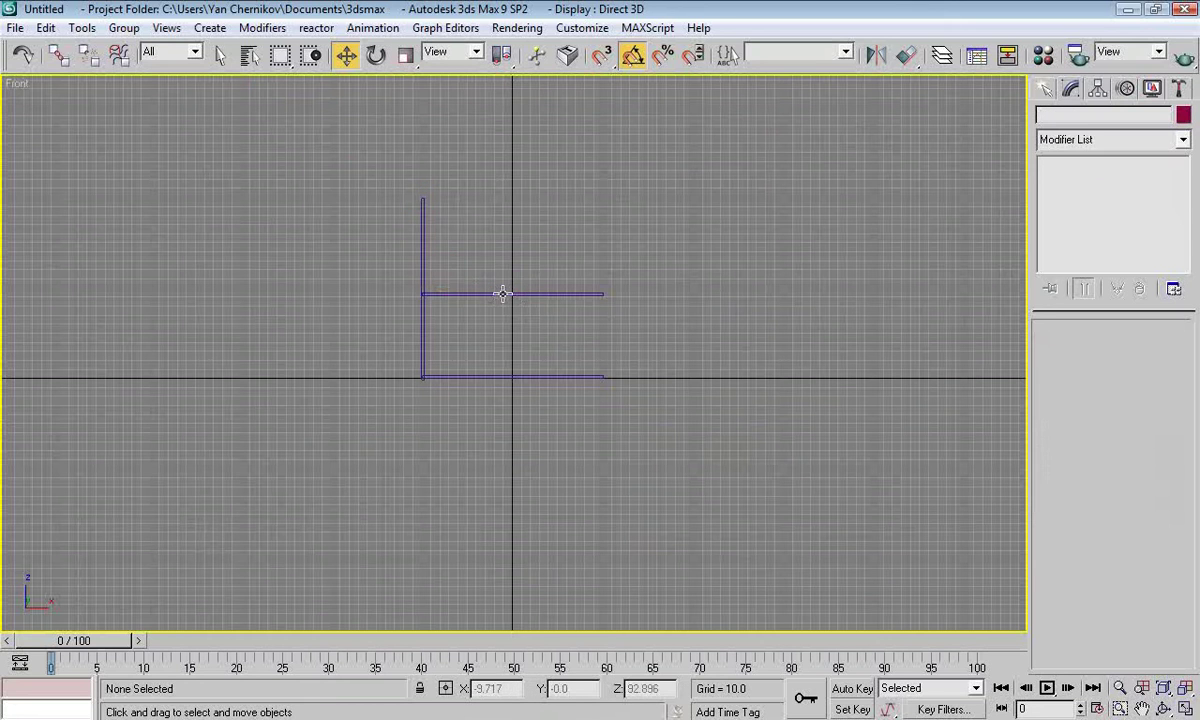
- Raise the ceiling slab to the top end of the side wall, at a Z position of about 198.7
{"action": "left_click", "coordinate": [504, 293]}
{"action": "mouse_move", "coordinate": [513, 250]}
{"action": "left_mouse_down"}
{"action": "mouse_move", "coordinate": [513, 138]}
{"action": "mouse_move", "coordinate": [521, 171]}
{"action": "left_mouse_up"}
{"action": "left_click", "coordinate": [677, 451]}
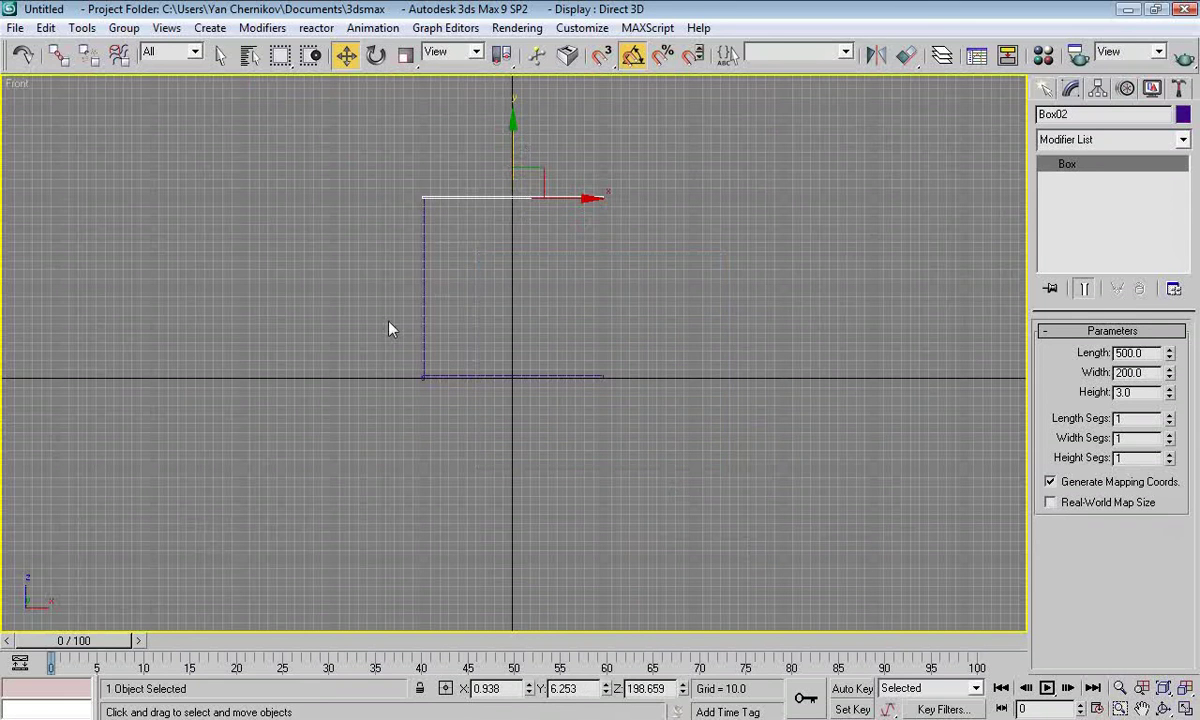
- Clone the side wall to the opposite edge of the slabs and once more to the middle, at X about 6.6, and restore the four-view layout
{"action": "left_click", "coordinate": [423, 317]}
{"action": "mouse_move", "coordinate": [484, 289]}
{"action": "left_mouse_down", "text": "shift"}
{"action": "mouse_move", "coordinate": [665, 289]}
{"action": "mouse_move", "coordinate": [560, 289]}
{"action": "left_mouse_up", "text": "shift"}
{"action": "left_click", "coordinate": [603, 452]}
{"action": "left_click", "coordinate": [581, 450]}
{"action": "key", "text": "alt+w"}
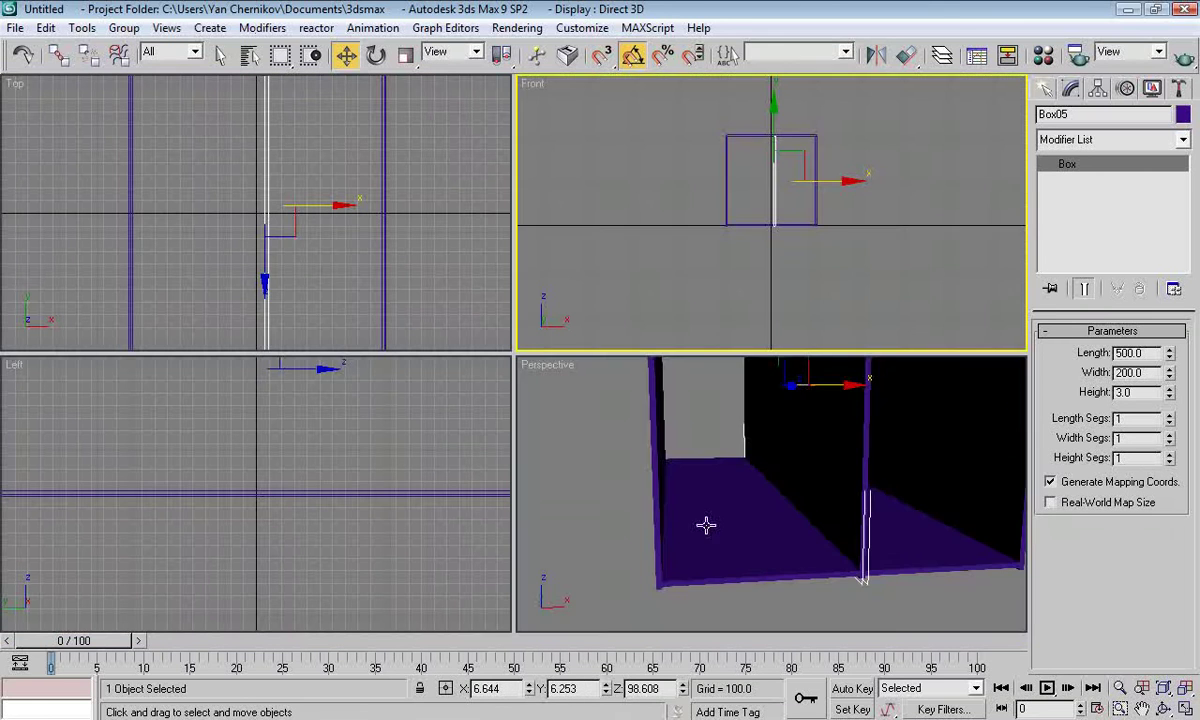
- Rotate the middle wall slab 90 degrees about Z so it stands across the corridor
{"action": "middle_click_drag", "start_coordinate": [739, 474], "coordinate": [664, 474], "text": "alt"}
{"action": "scroll", "coordinate": [755, 474], "scroll_direction": "down", "scroll_amount": 6}
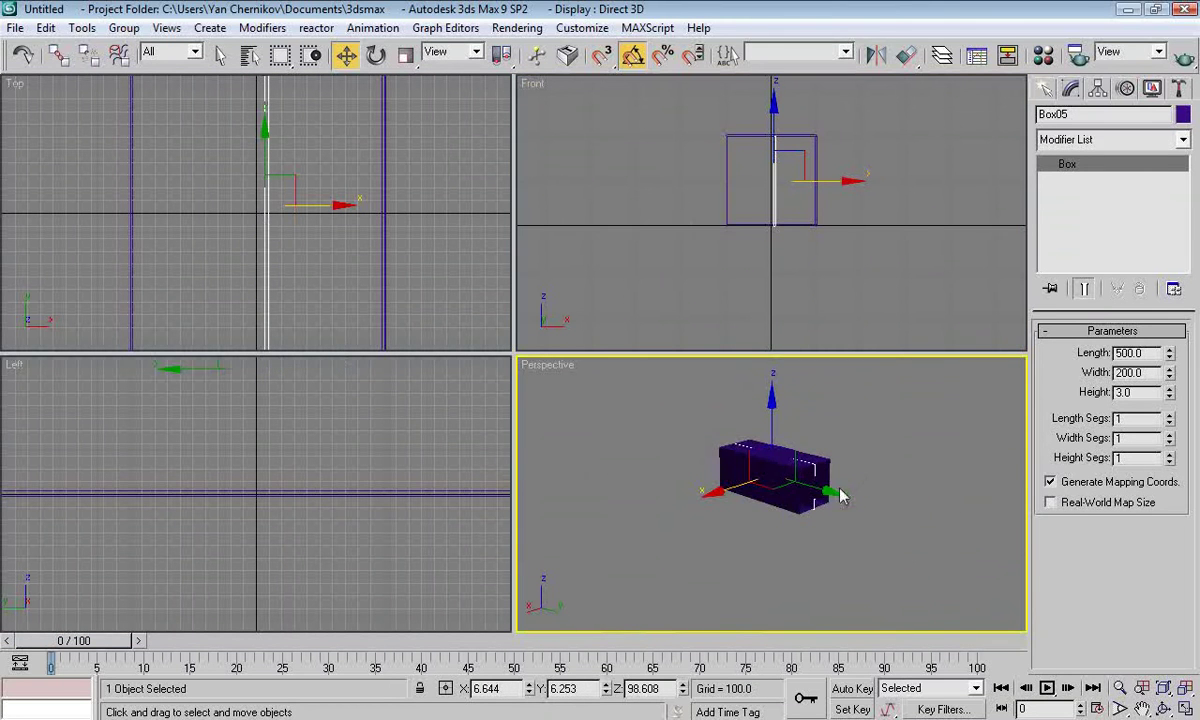
{"action": "key", "text": "e"}
{"action": "left_click_drag", "start_coordinate": [765, 500], "coordinate": [722, 505]}
{"action": "key", "text": "w"}
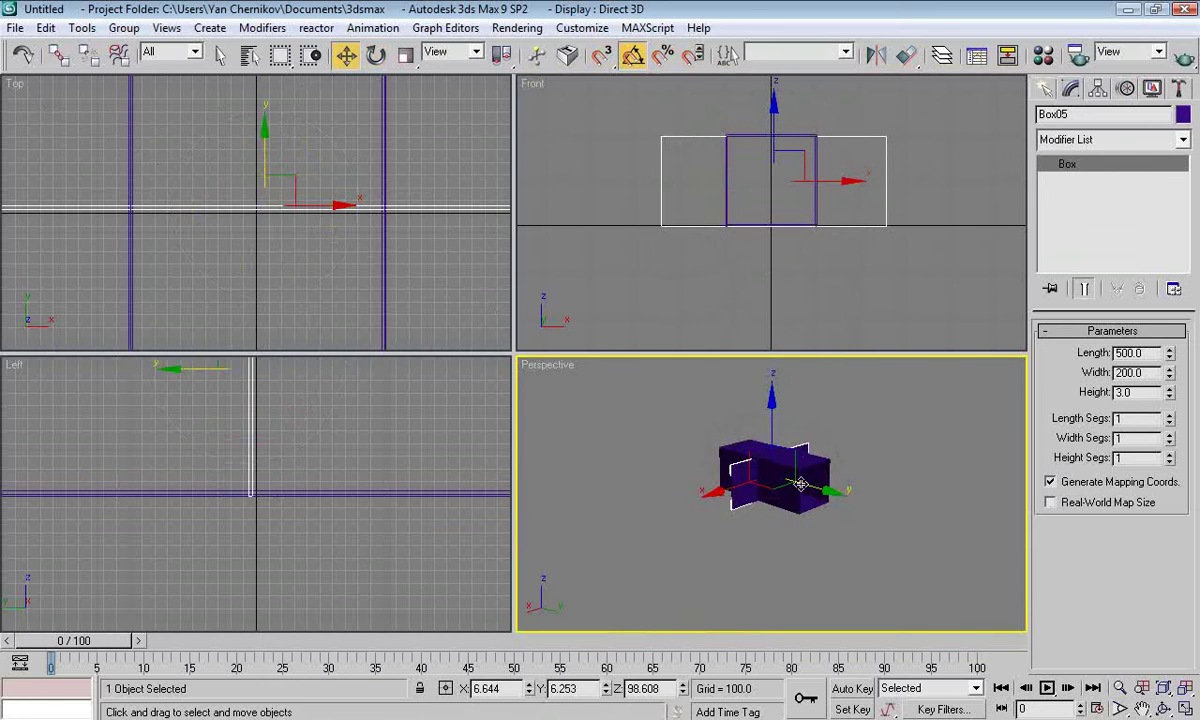
- Move the crosswise slab along Y to the far end of the corridor, at Y about 258
{"action": "left_click_drag", "start_coordinate": [800, 488], "coordinate": [843, 516]}
{"action": "right_click", "coordinate": [801, 285]}
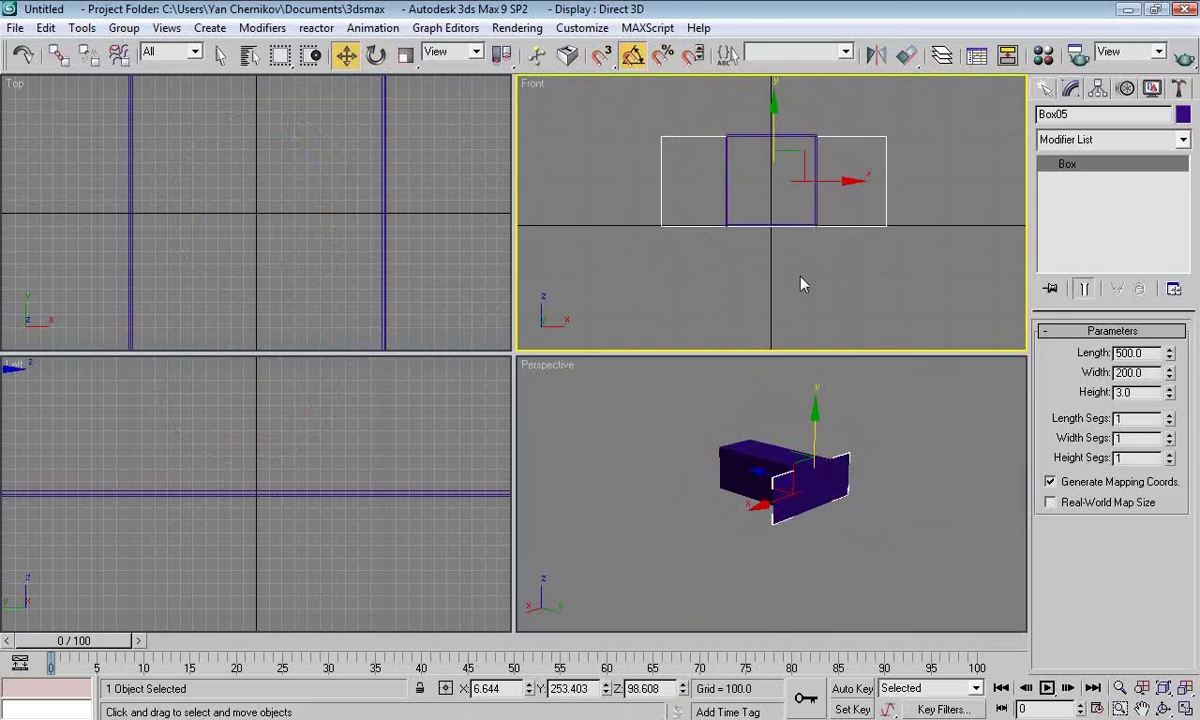
{"action": "right_click", "coordinate": [370, 260]}
{"action": "scroll", "coordinate": [372, 260], "scroll_direction": "down", "scroll_amount": 10}
{"action": "scroll", "coordinate": [378, 262], "scroll_direction": "up", "scroll_amount": 3}
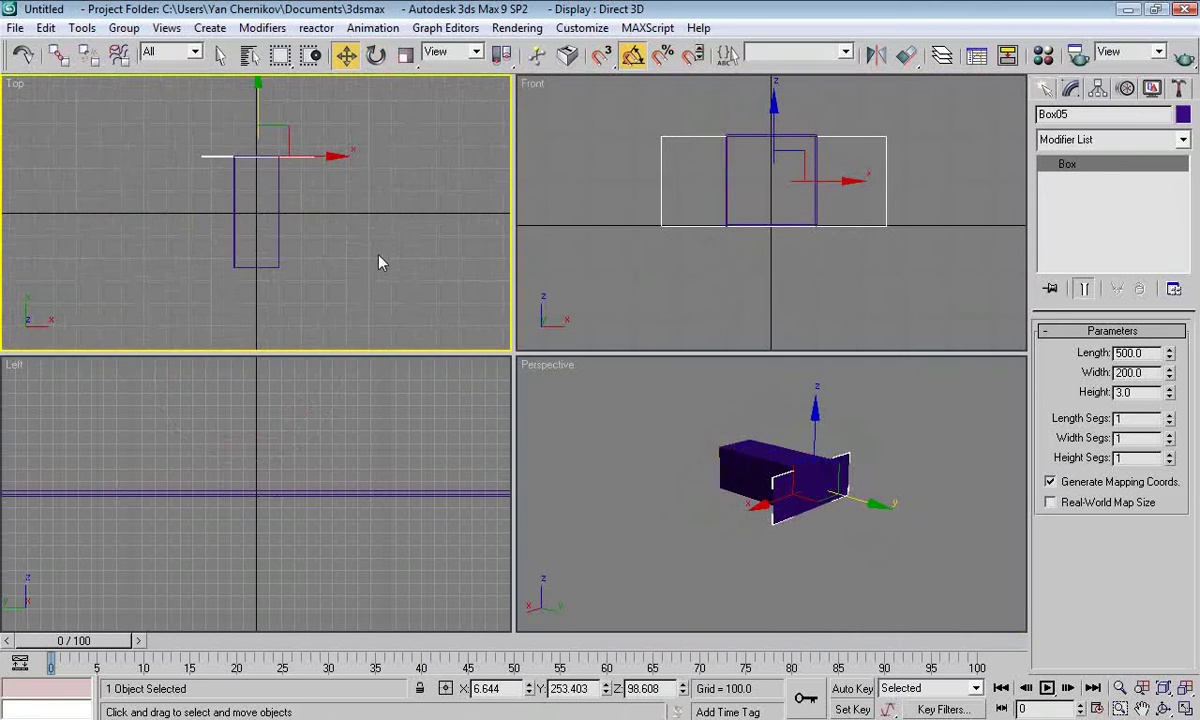
{"action": "right_click", "coordinate": [861, 501]}
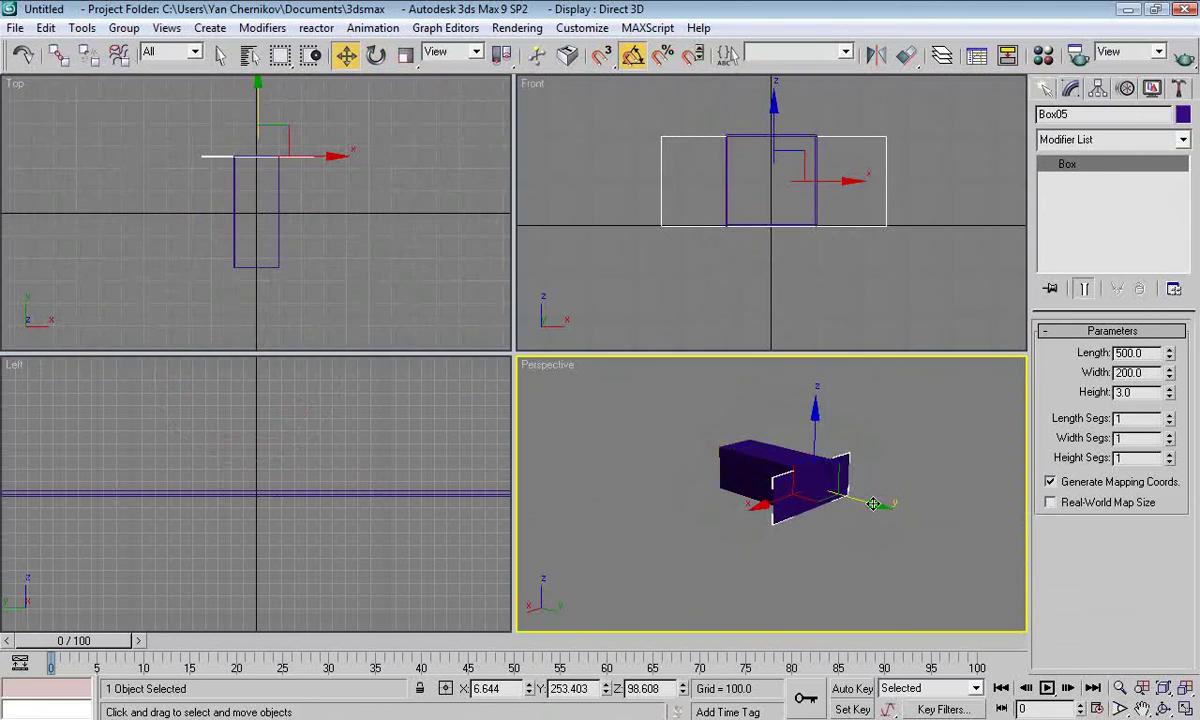
{"action": "mouse_move", "coordinate": [855, 501]}
{"action": "left_mouse_down"}
{"action": "mouse_move", "coordinate": [795, 500]}
{"action": "mouse_move", "coordinate": [855, 500]}
{"action": "left_mouse_up"}
{"action": "right_click", "coordinate": [242, 235]}
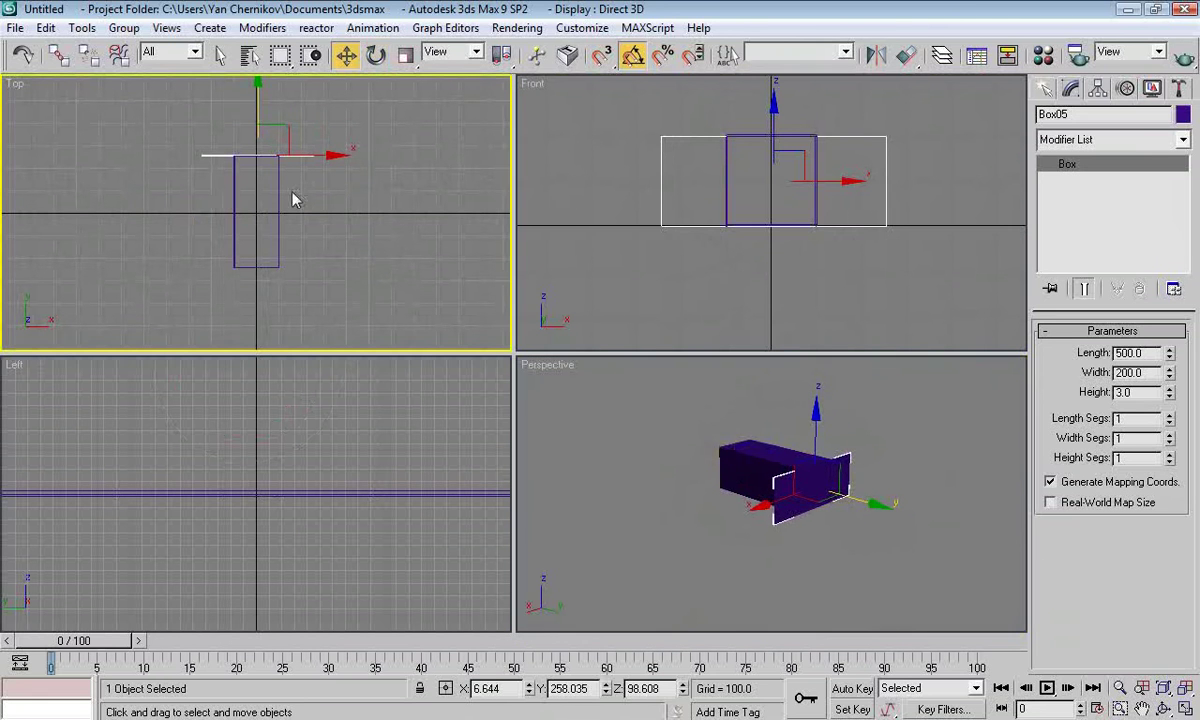
- Scale the end wall along X to the corridor's width and align it with the side walls, at X about -1.7 and Z about 100.5
{"action": "key", "text": "r"}
{"action": "key", "text": "r"}
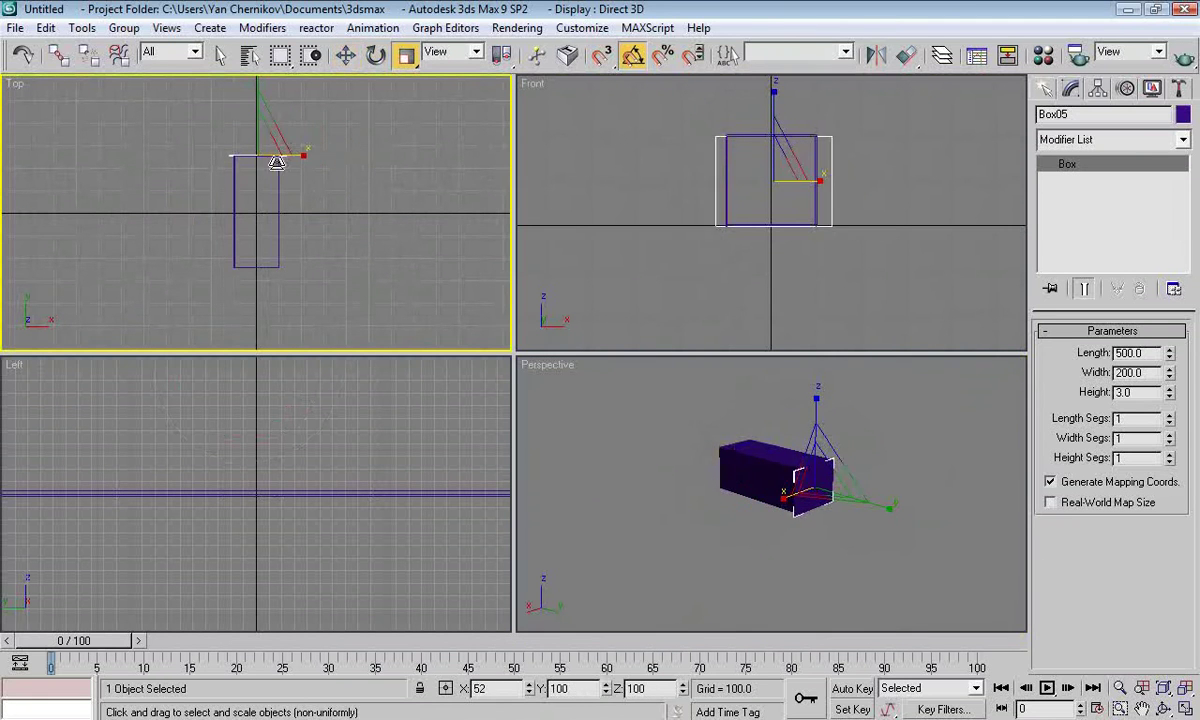
{"action": "left_click_drag", "start_coordinate": [272, 165], "coordinate": [246, 177]}
{"action": "key", "text": "w"}
{"action": "left_click", "coordinate": [803, 165]}
{"action": "left_click_drag", "start_coordinate": [803, 165], "coordinate": [790, 170]}
{"action": "right_click", "coordinate": [632, 477]}
{"action": "right_click", "coordinate": [516, 465]}
{"action": "right_click", "coordinate": [427, 262]}
{"action": "right_click", "coordinate": [430, 383]}
{"action": "right_click", "coordinate": [621, 282]}
{"action": "right_click", "coordinate": [967, 431]}
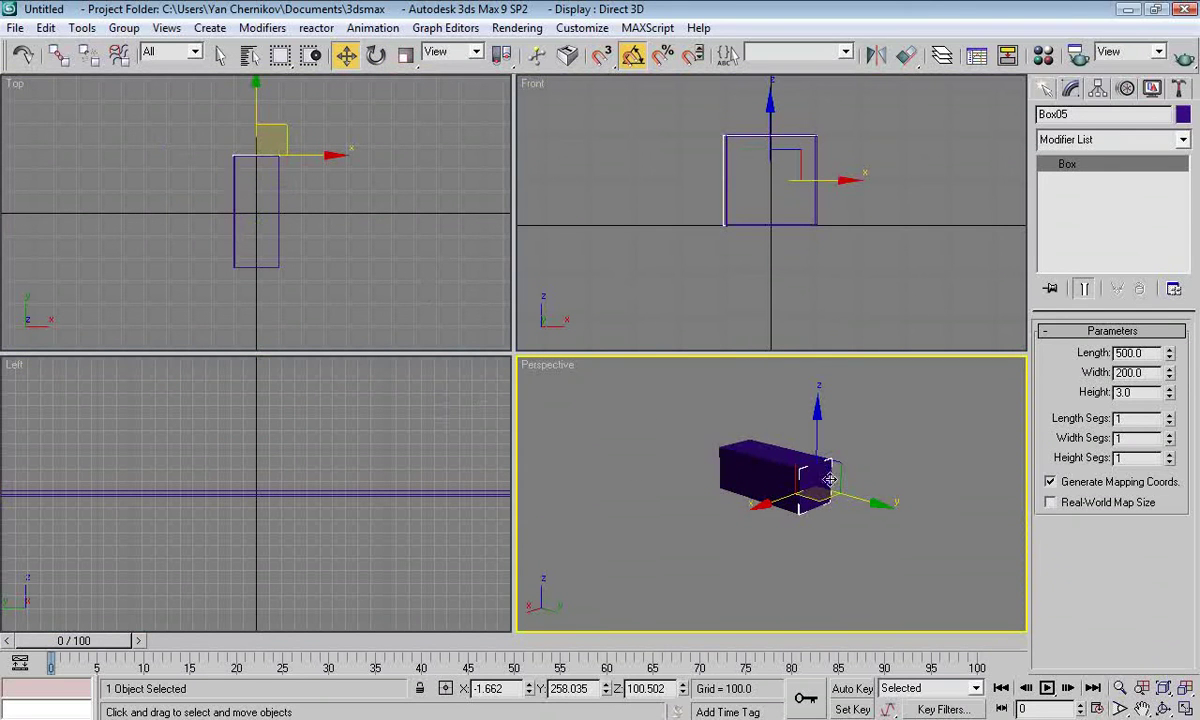
- Select all five slabs, scale them up uniformly, and stretch them along X and Y into a wide, long hall
{"action": "middle_click_drag", "start_coordinate": [691, 514], "coordinate": [872, 558], "text": "alt"}
{"action": "key", "text": "ctrl+a"}
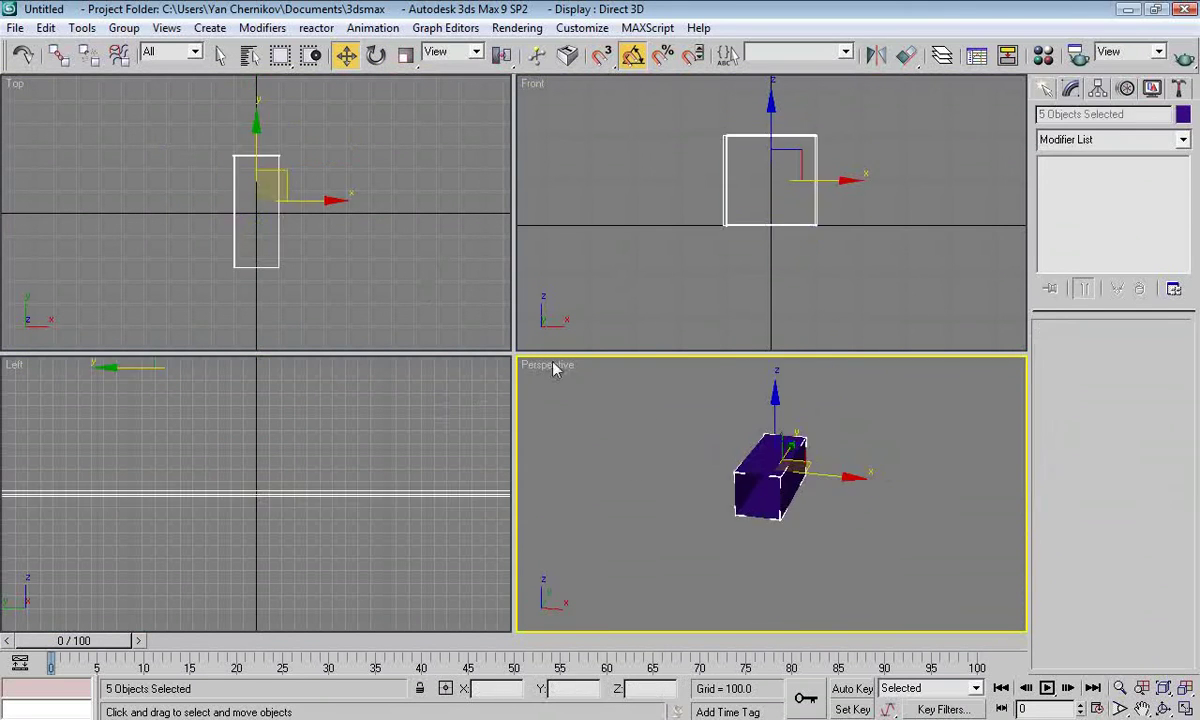
{"action": "key", "text": "e"}
{"action": "left_click", "coordinate": [406, 55]}
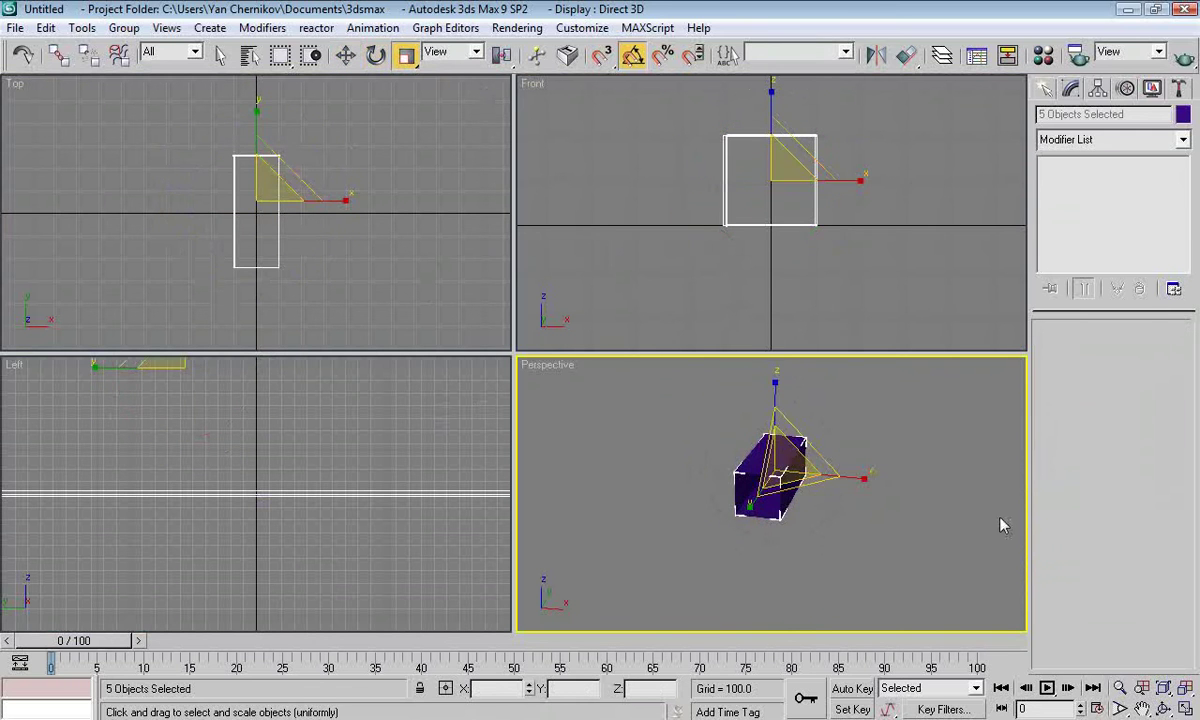
{"action": "left_click_drag", "start_coordinate": [735, 430], "coordinate": [778, 500]}
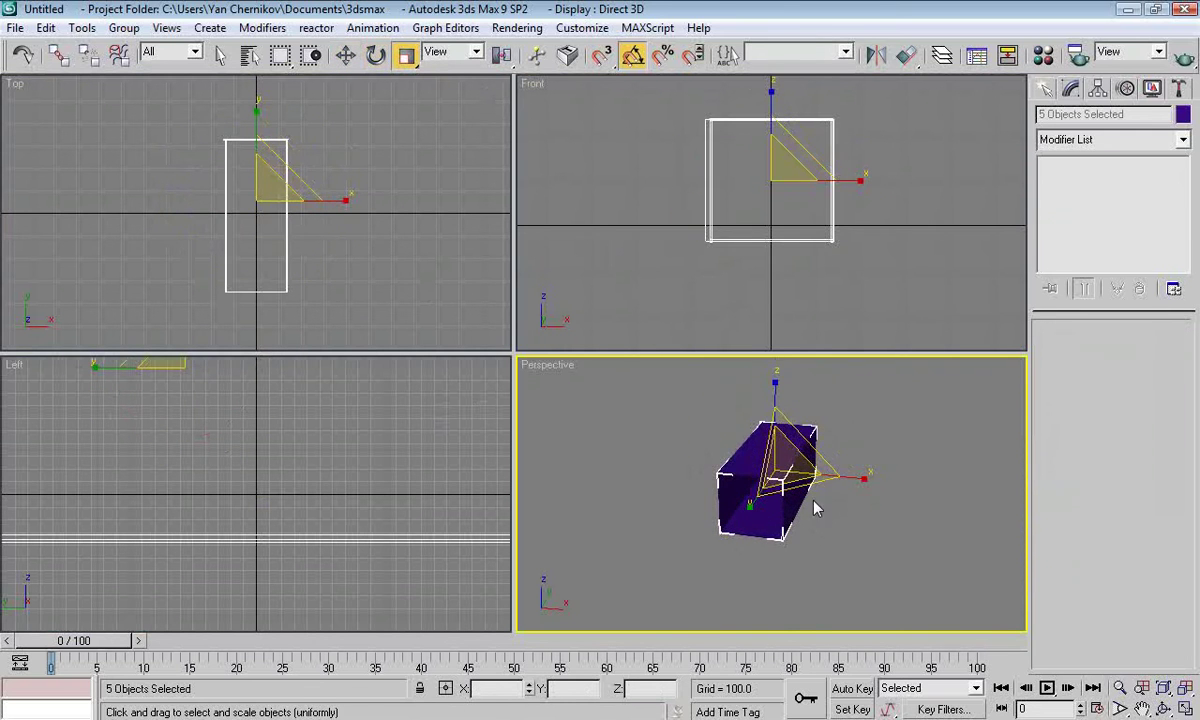
{"action": "left_click_drag", "start_coordinate": [855, 476], "coordinate": [1127, 519]}
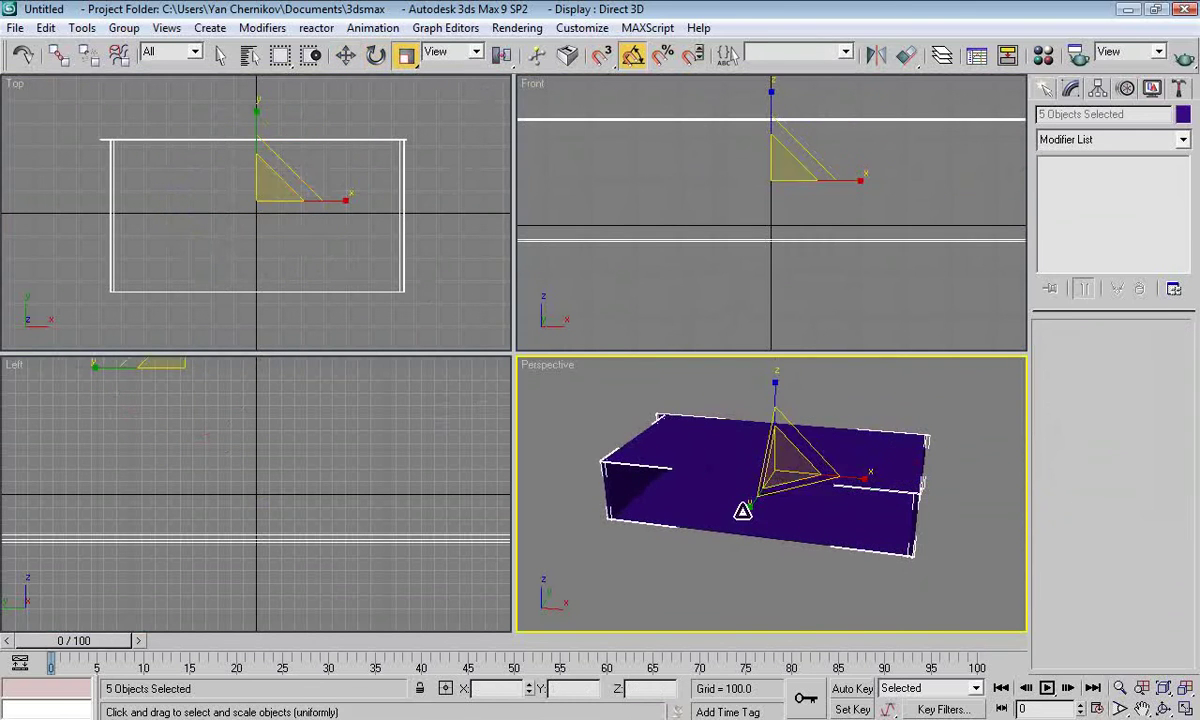
{"action": "left_click_drag", "start_coordinate": [745, 508], "coordinate": [734, 9]}
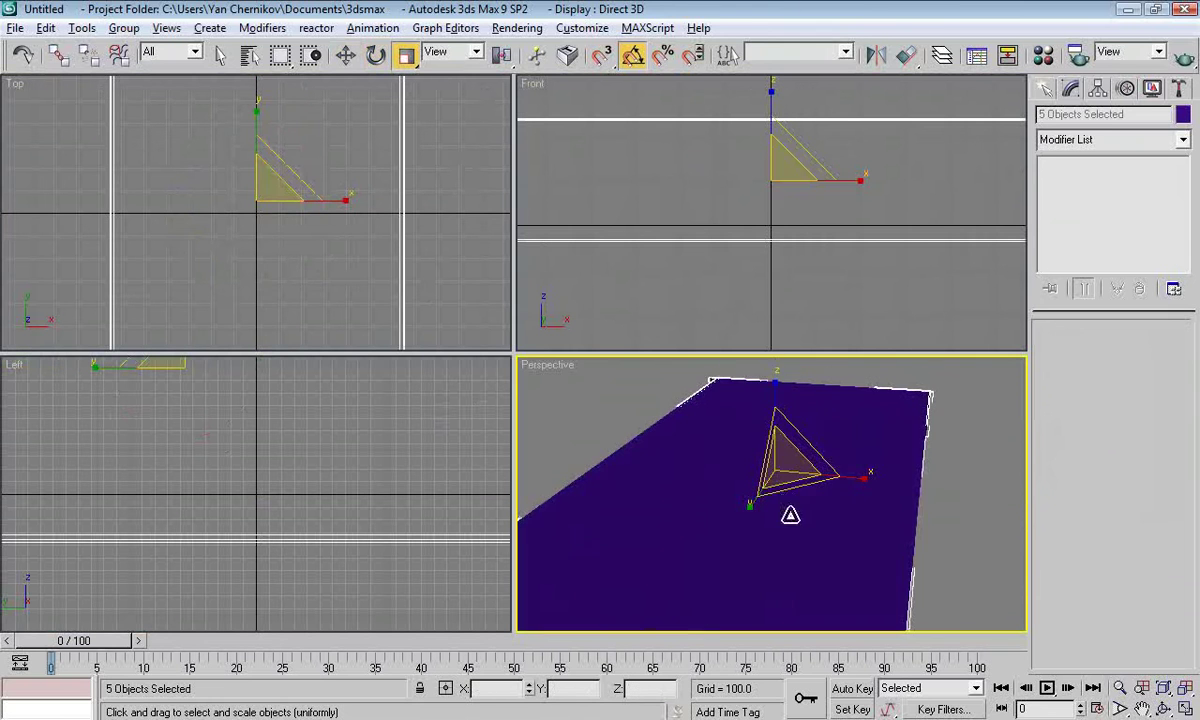
- Enlarge the five selected slabs further and increase the hall's height along Z
{"action": "middle_click_drag", "start_coordinate": [790, 507], "coordinate": [729, 506], "text": "alt"}
{"action": "left_click_drag", "start_coordinate": [729, 506], "coordinate": [646, 586]}
{"action": "middle_click_drag", "start_coordinate": [693, 576], "coordinate": [820, 496]}
{"action": "middle_click_drag", "start_coordinate": [895, 465], "coordinate": [754, 490], "text": "alt"}
{"action": "middle_click_drag", "start_coordinate": [844, 517], "coordinate": [843, 511], "text": "alt"}
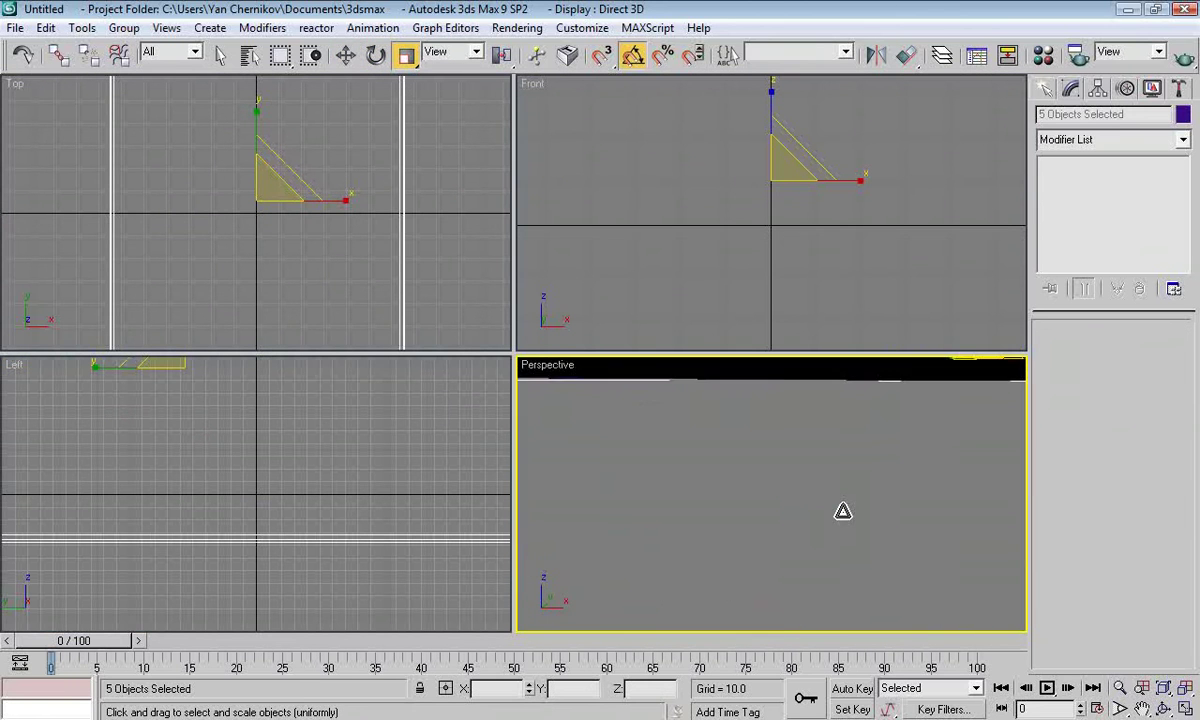
{"action": "scroll", "coordinate": [852, 488], "scroll_direction": "down", "scroll_amount": 2}
{"action": "mouse_move", "coordinate": [860, 462]}
{"action": "middle_mouse_down"}
{"action": "mouse_move", "coordinate": [847, 508]}
{"action": "mouse_move", "coordinate": [859, 480]}
{"action": "middle_mouse_up"}
{"action": "scroll", "coordinate": [905, 422], "scroll_direction": "down", "scroll_amount": 3}
{"action": "left_click_drag", "start_coordinate": [845, 444], "coordinate": [830, 428]}
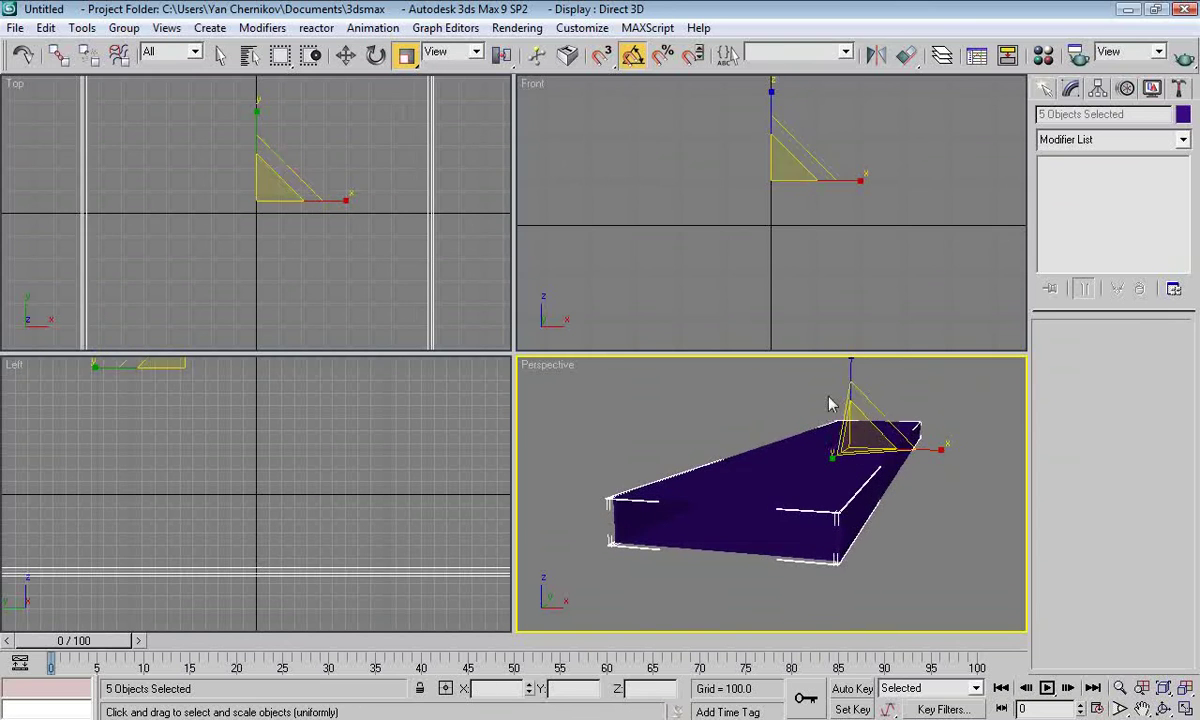
{"action": "left_click_drag", "start_coordinate": [853, 367], "coordinate": [854, 342]}
- Frame the Perspective view inside the hall toward its end wall and create a camera from that view
{"action": "middle_click_drag", "start_coordinate": [761, 525], "coordinate": [794, 495]}
{"action": "scroll", "coordinate": [794, 495], "scroll_direction": "up", "scroll_amount": 3}
{"action": "scroll", "coordinate": [800, 490], "scroll_direction": "down", "scroll_amount": 2}
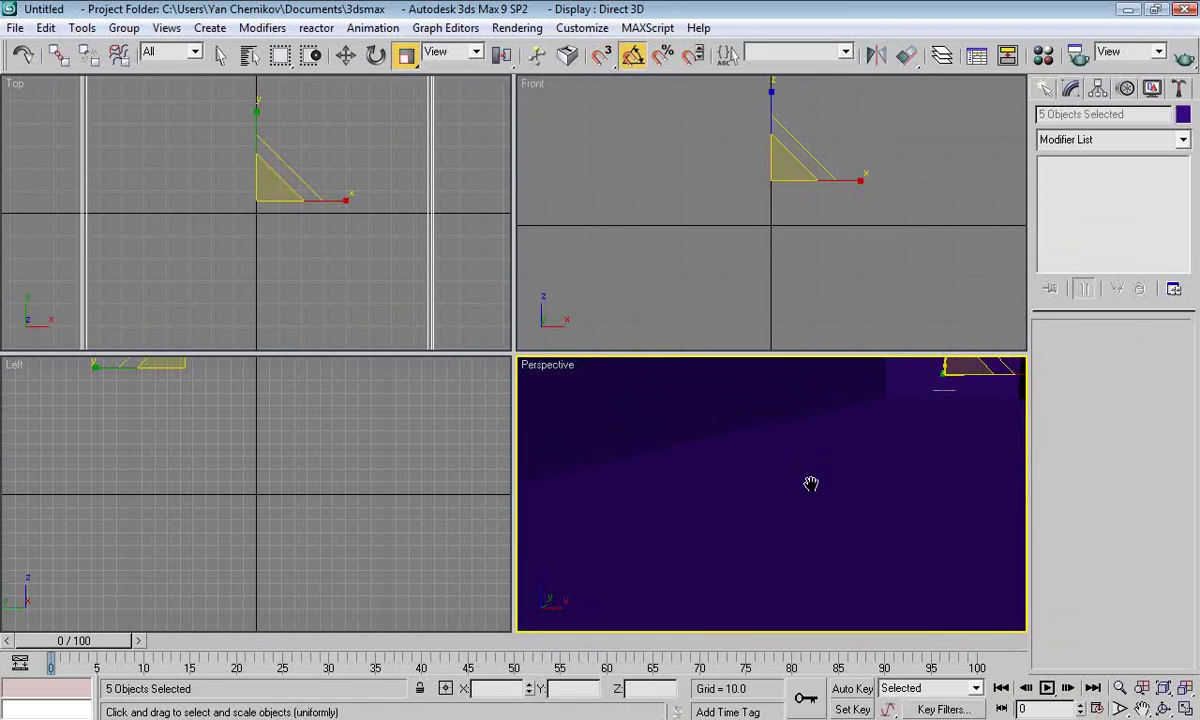
{"action": "right_click", "coordinate": [563, 366]}
{"action": "left_click", "coordinate": [633, 507]}
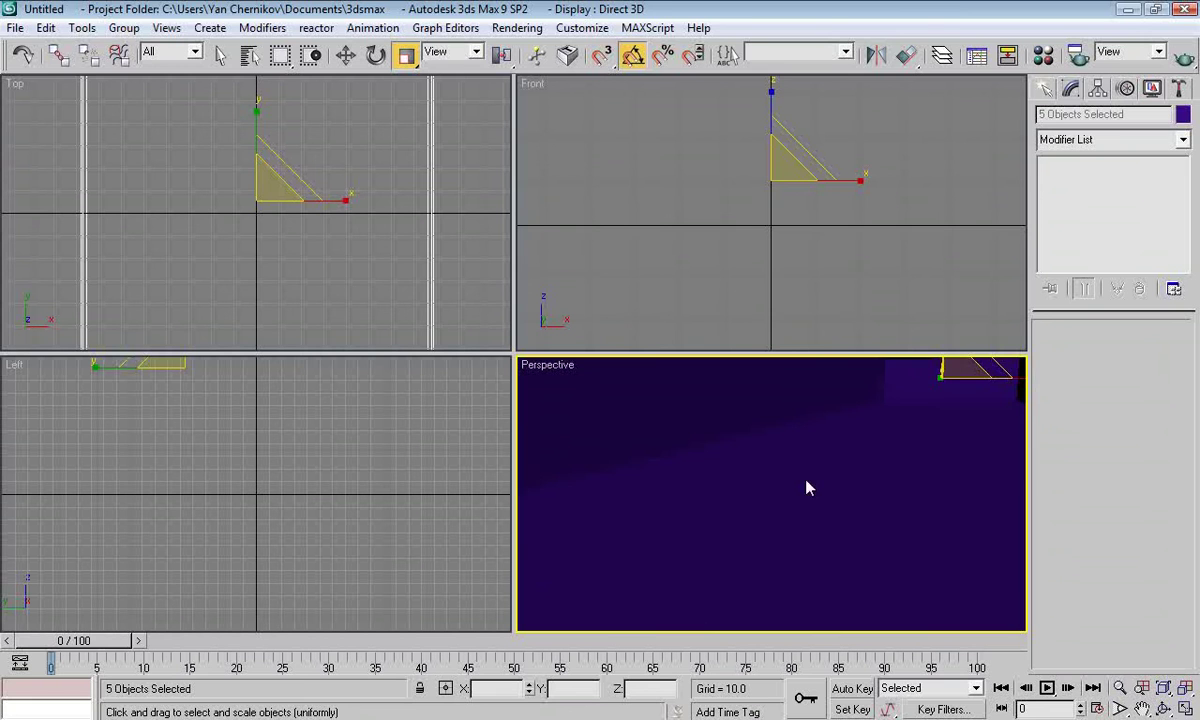
{"action": "middle_click_drag", "start_coordinate": [890, 471], "coordinate": [819, 476]}
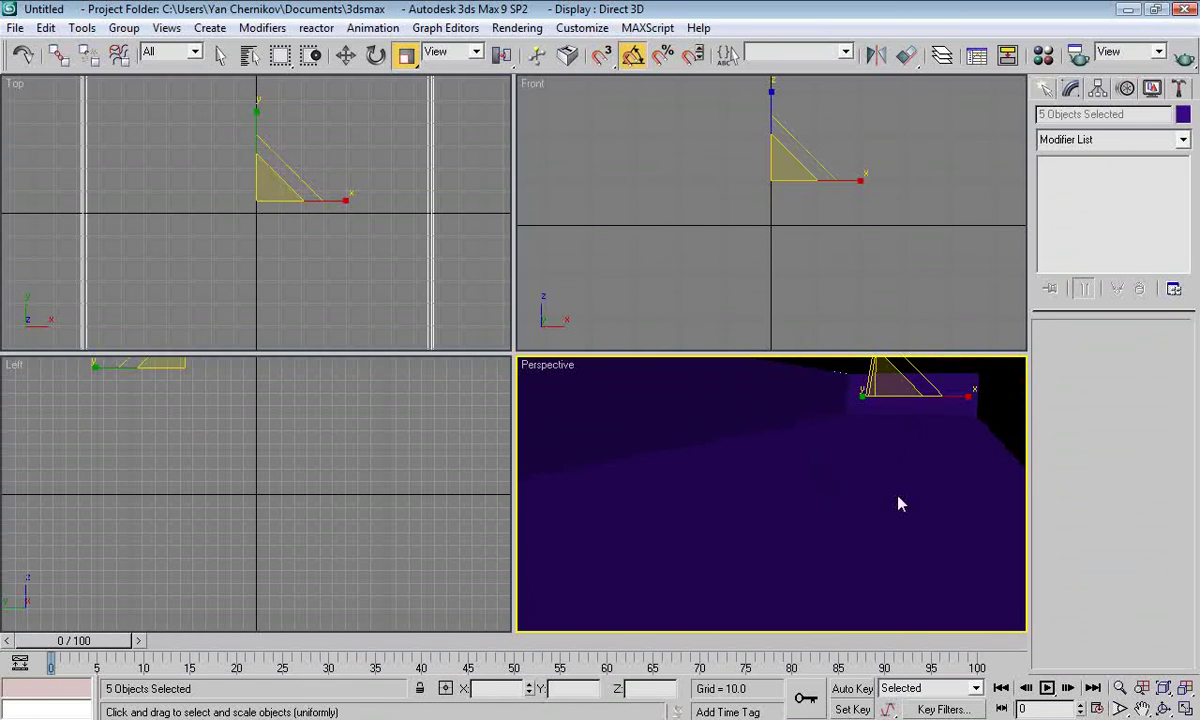
{"action": "left_click", "coordinate": [166, 28]}
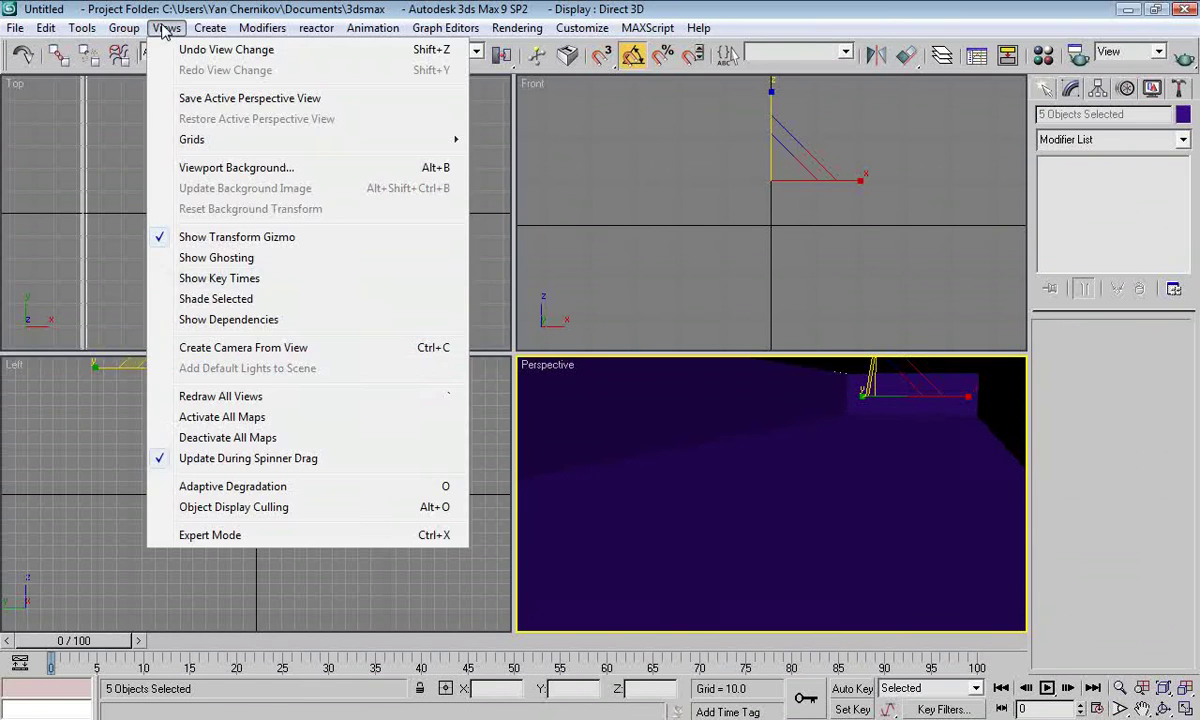
{"action": "left_click", "coordinate": [327, 347]}
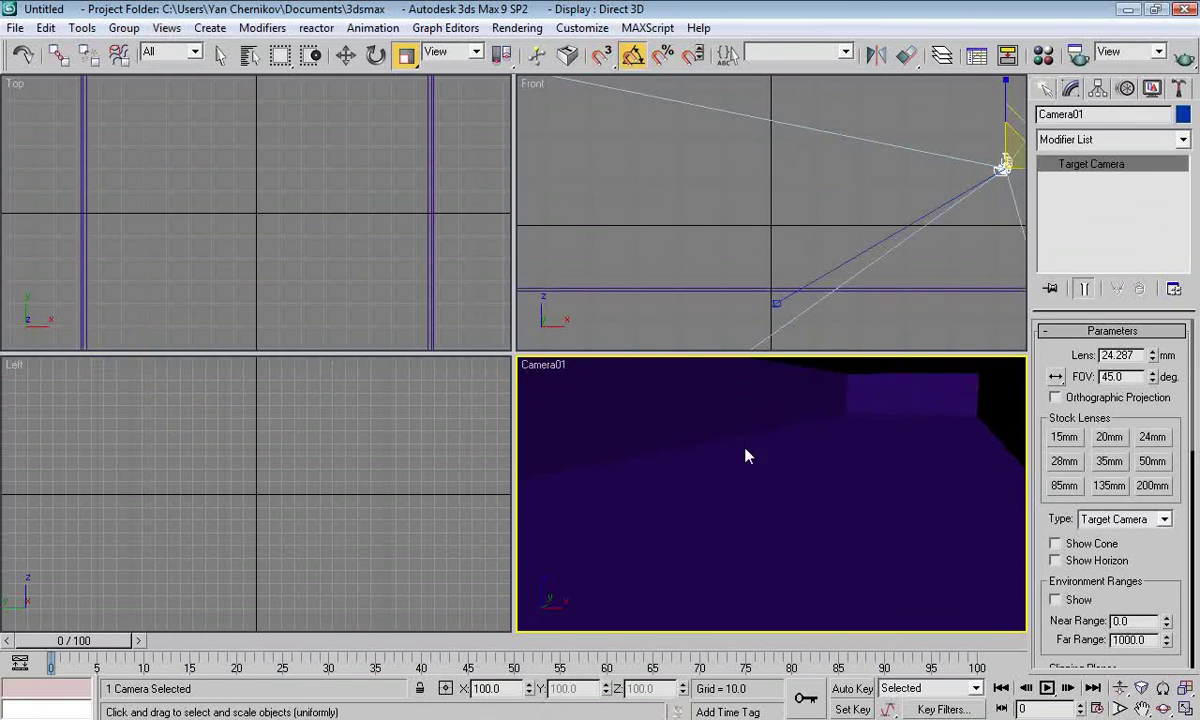
- Check the new camera's placement relative to the hall in Perspective view, and return the viewport to the camera view
{"action": "key", "text": "p"}
{"action": "right_click", "coordinate": [552, 365]}
{"action": "mouse_move", "coordinate": [605, 362]}
{"action": "left_click", "coordinate": [789, 364]}
{"action": "right_click", "coordinate": [545, 365]}
{"action": "mouse_move", "coordinate": [640, 313]}
{"action": "left_click", "coordinate": [778, 342]}
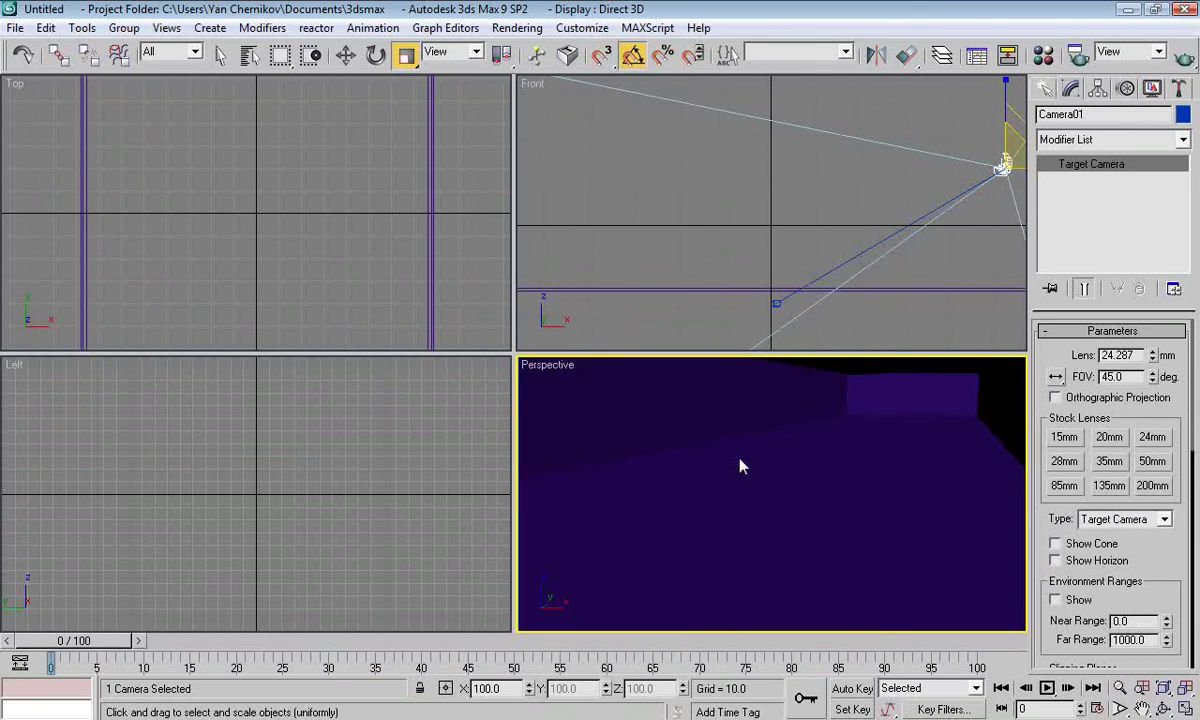
{"action": "scroll", "coordinate": [825, 471], "scroll_direction": "down", "scroll_amount": 6}
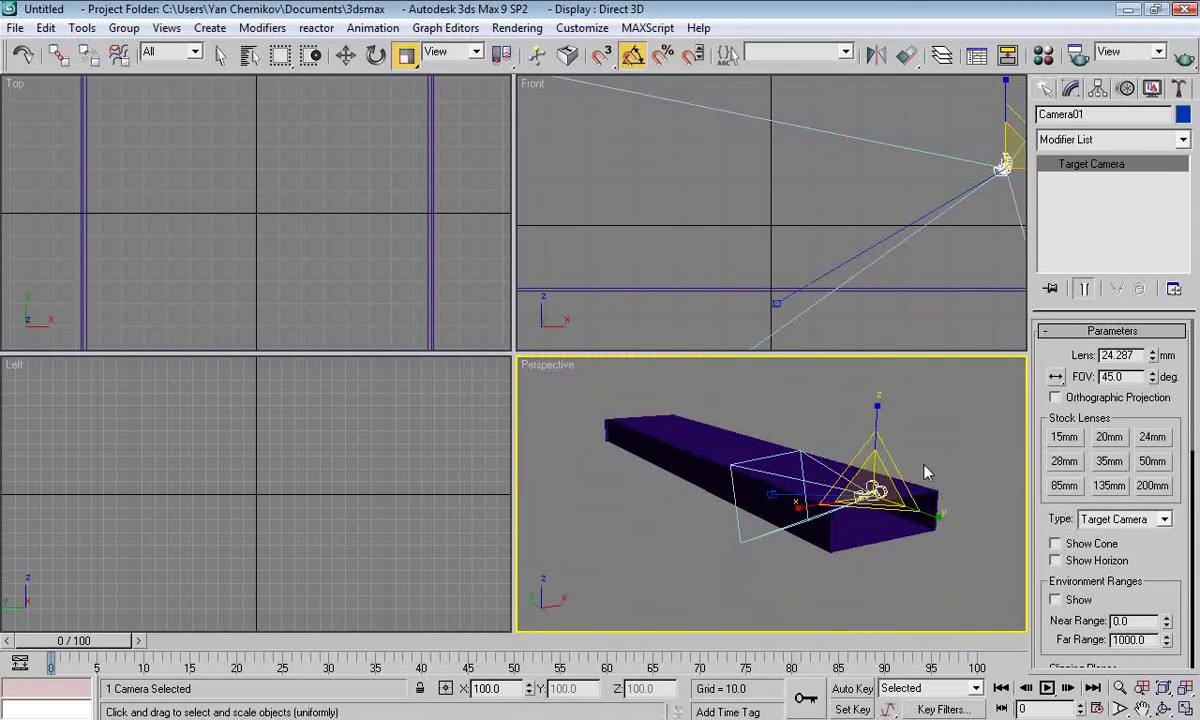
{"action": "key", "text": "c"}
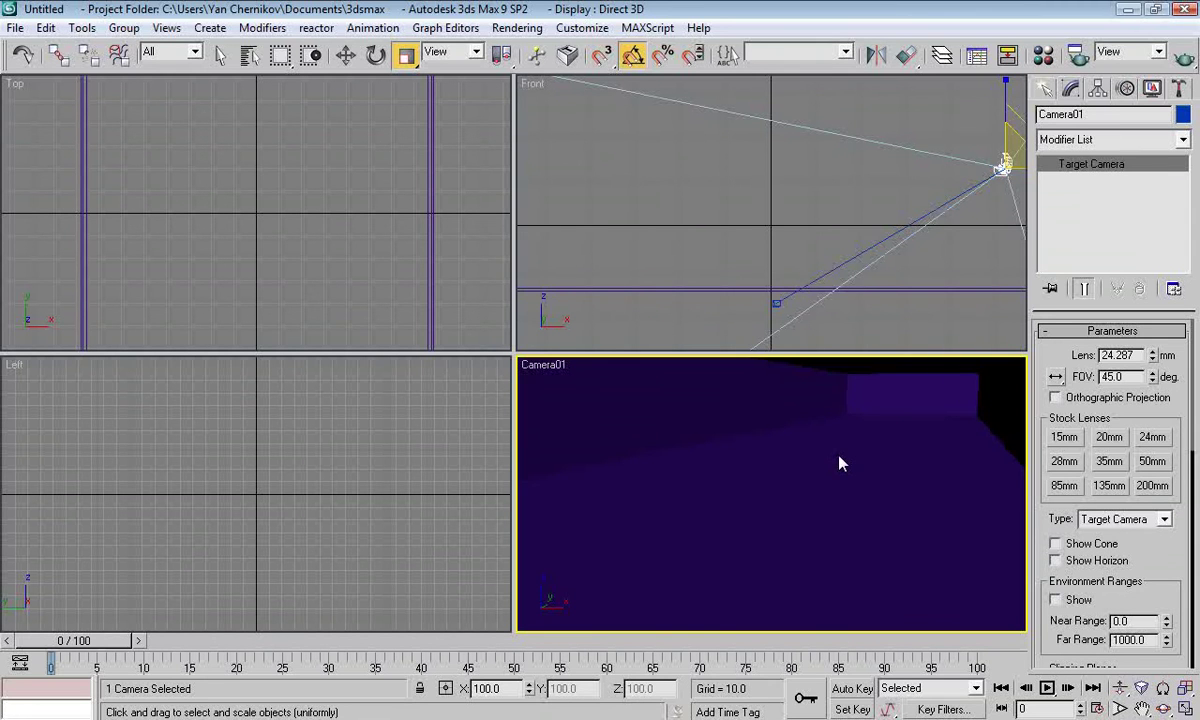
- Dolly the camera slightly back from its target
{"action": "left_click", "coordinate": [1120, 688]}
{"action": "left_click_drag", "start_coordinate": [981, 600], "coordinate": [892, 504]}
{"action": "right_click", "coordinate": [738, 457]}
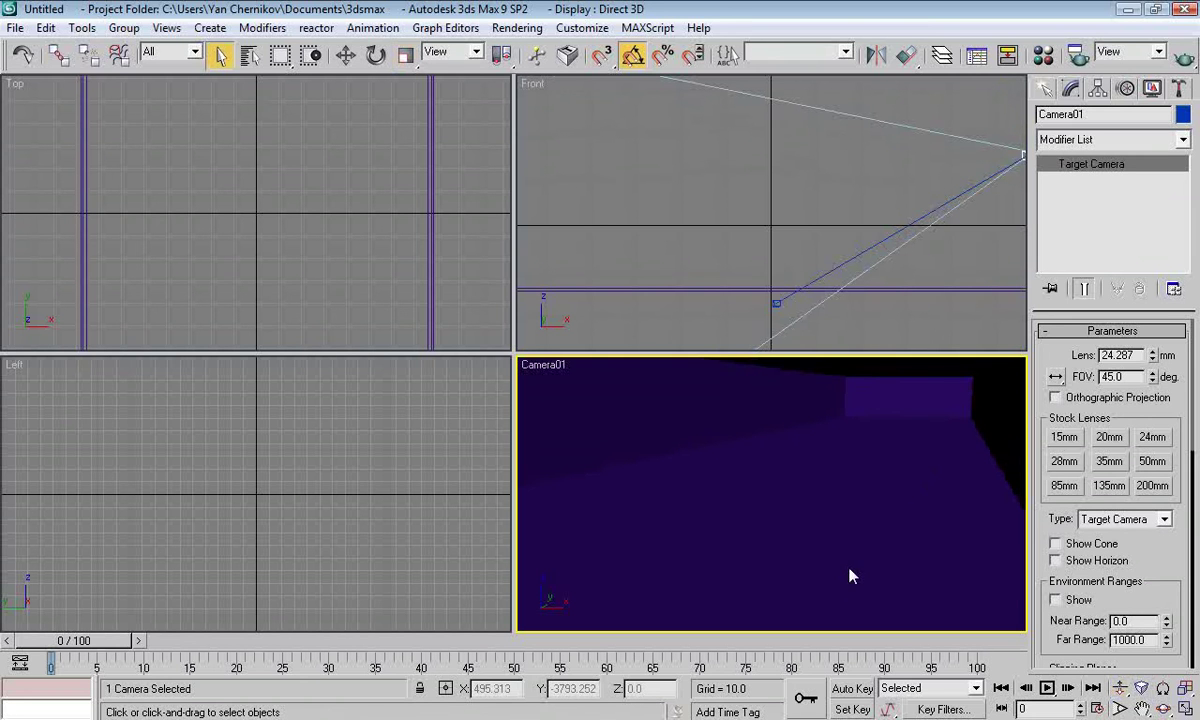
- Open the Material Editor and name the first sample material Water
{"action": "key", "text": "m"}
{"action": "mouse_move", "coordinate": [98, 28]}
{"action": "left_mouse_down"}
{"action": "mouse_move", "coordinate": [66, 24]}
{"action": "mouse_move", "coordinate": [112, 12]}
{"action": "left_mouse_up"}
{"action": "left_click", "coordinate": [160, 298]}
{"action": "key", "text": "Caps_Lock"}
{"action": "type", "text": "Water"}
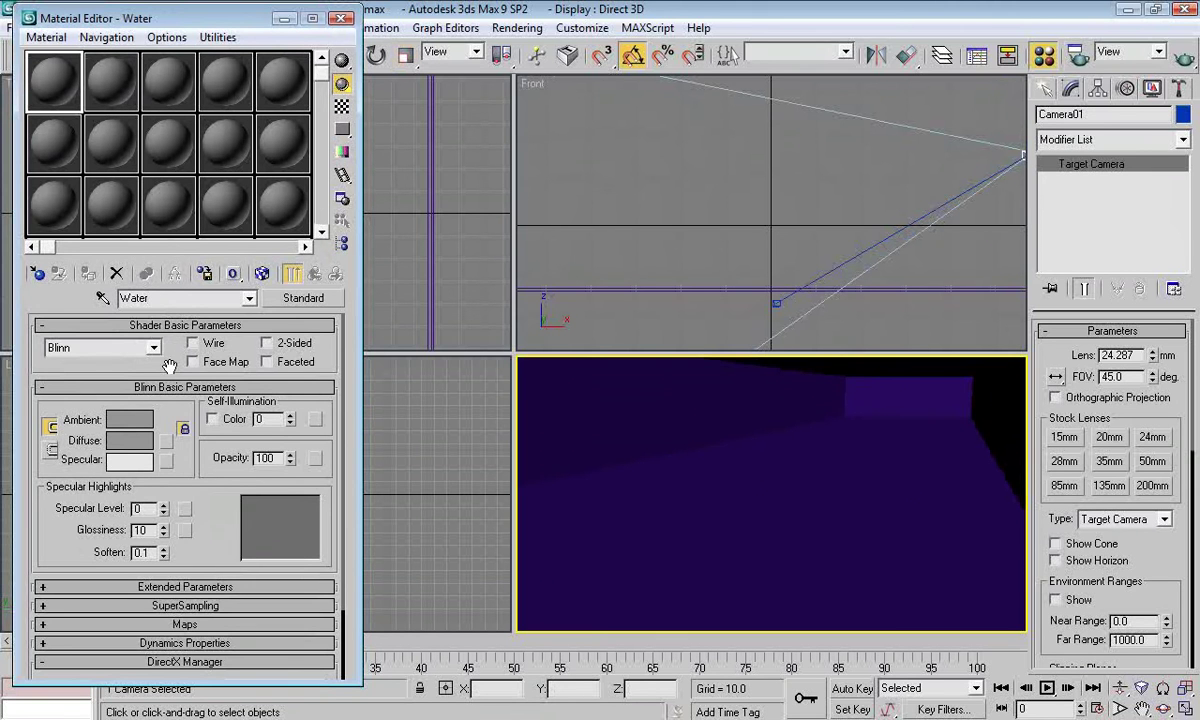
- Enable the Water material's Reflection map and assign a Raytrace map to it
{"action": "scroll", "coordinate": [163, 362], "scroll_direction": "down", "scroll_amount": 2}
{"action": "scroll", "coordinate": [190, 420], "scroll_direction": "down", "scroll_amount": 2}
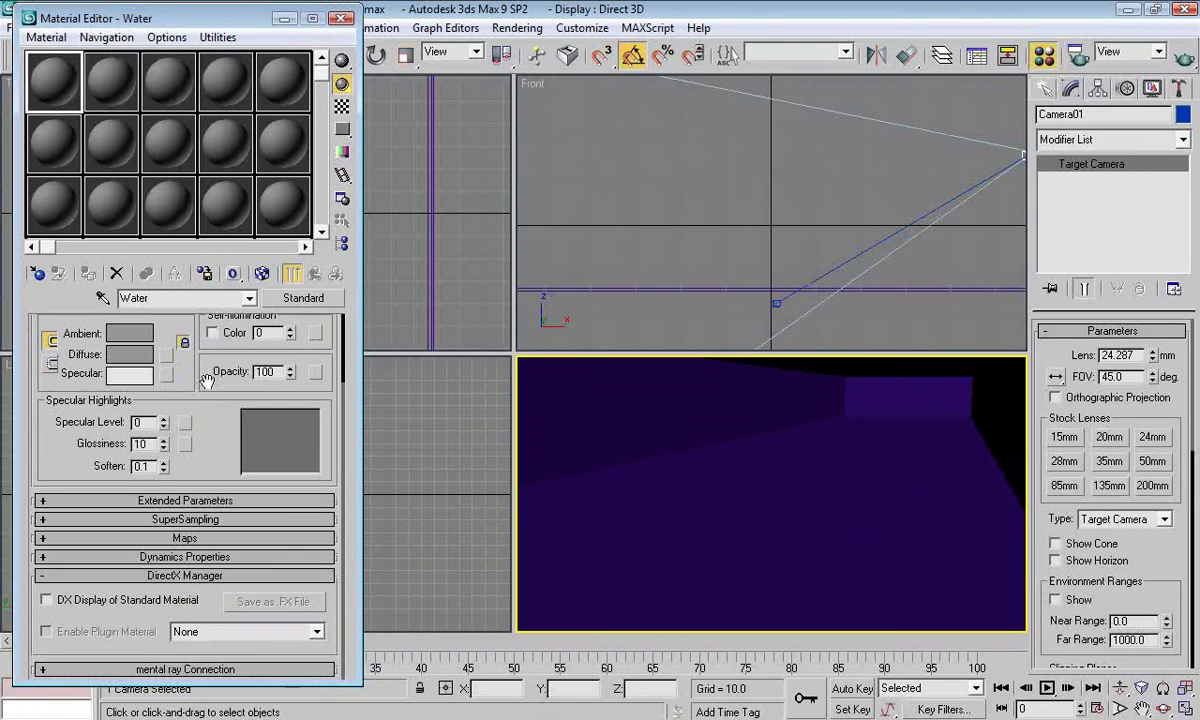
{"action": "left_click", "coordinate": [186, 539]}
{"action": "scroll", "coordinate": [188, 440], "scroll_direction": "up", "scroll_amount": 6}
{"action": "scroll", "coordinate": [213, 565], "scroll_direction": "down", "scroll_amount": 5}
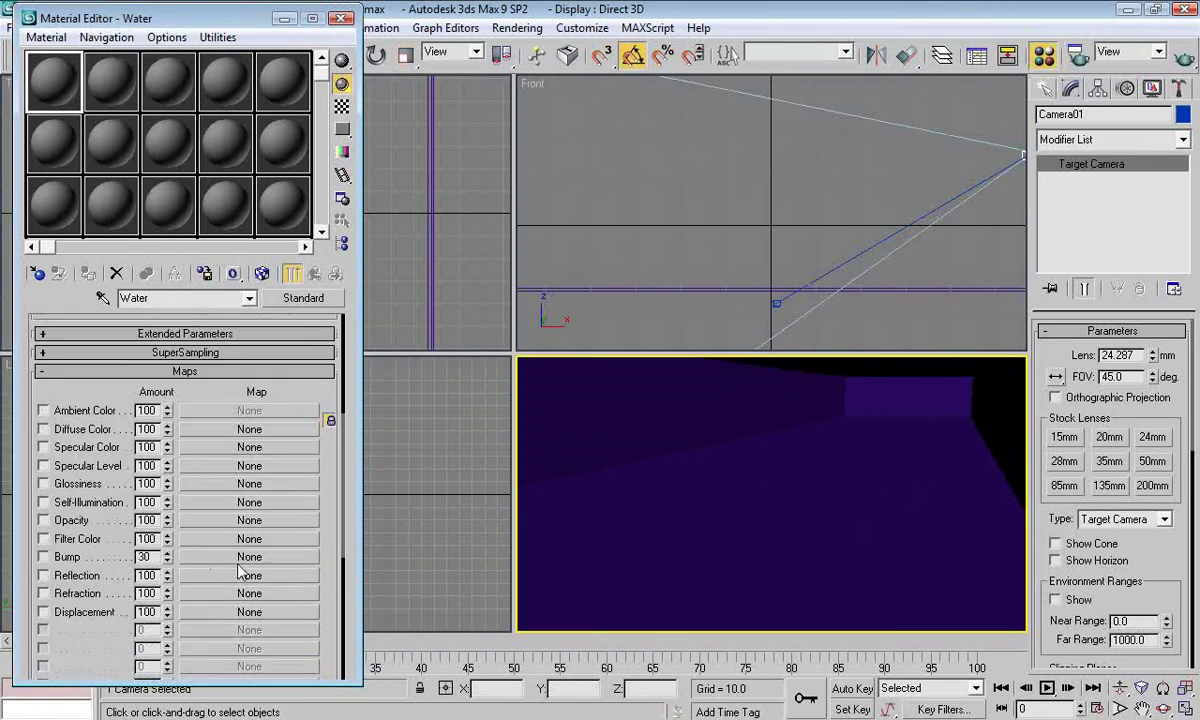
{"action": "left_click", "coordinate": [43, 575]}
{"action": "left_click", "coordinate": [205, 576]}
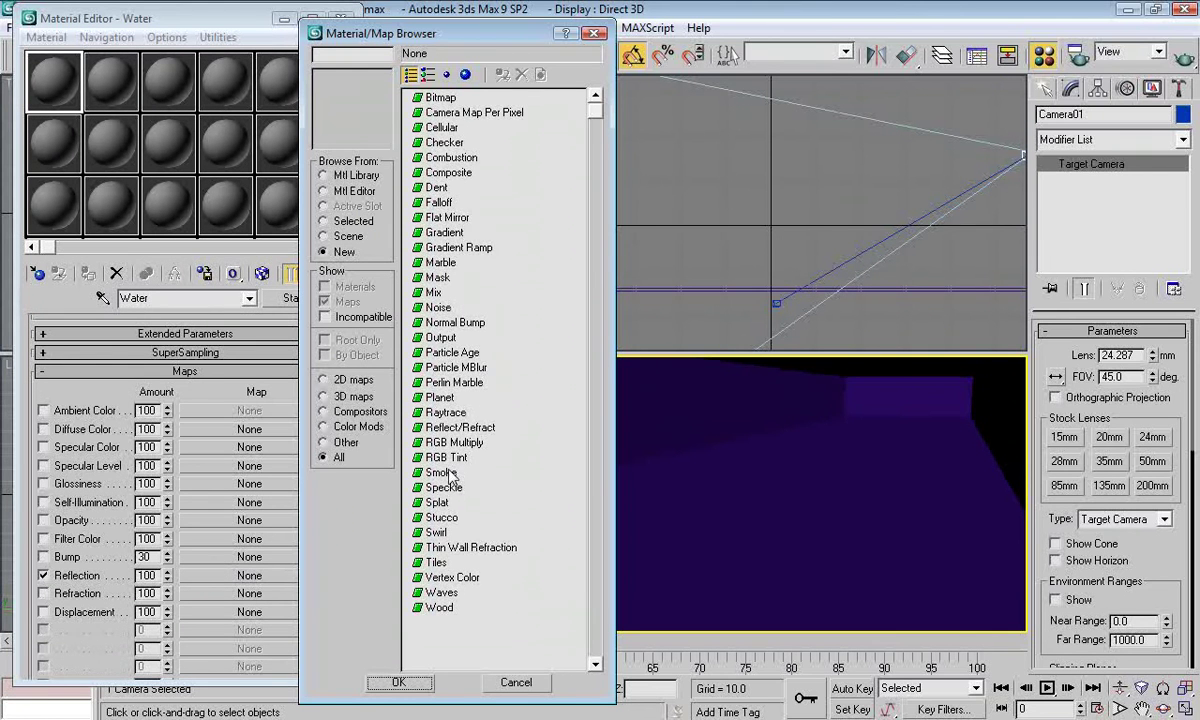
{"action": "left_click", "coordinate": [445, 412]}
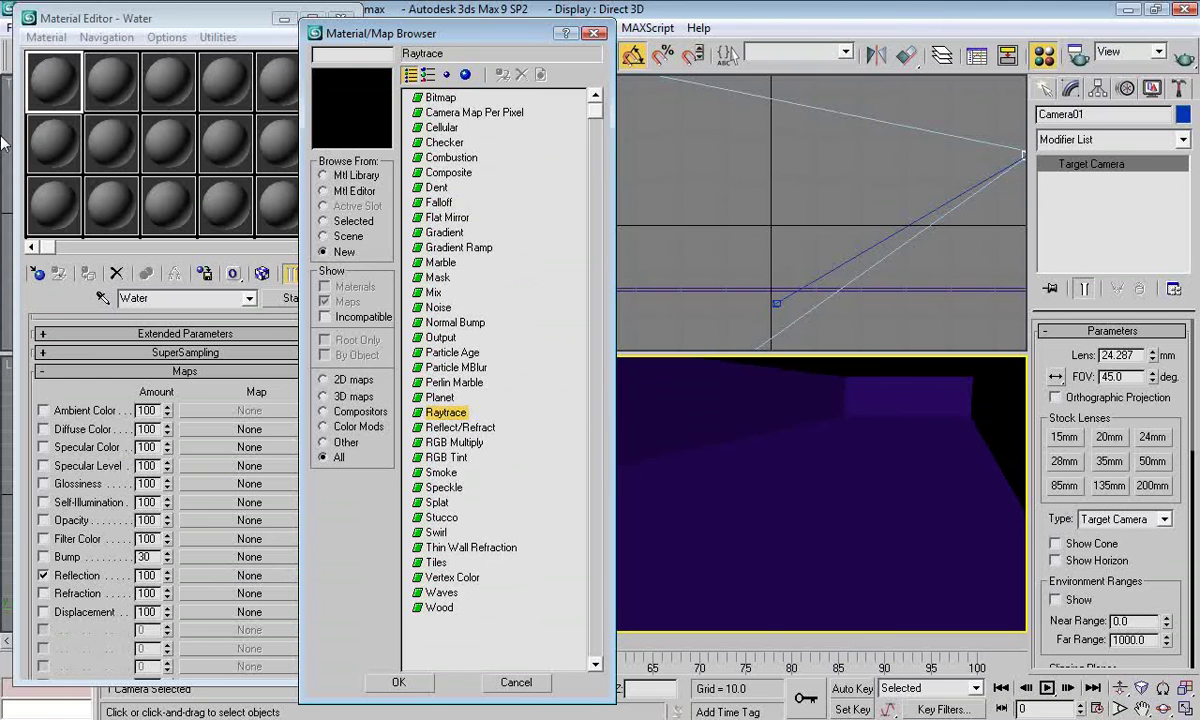
{"action": "left_click", "coordinate": [398, 682]}
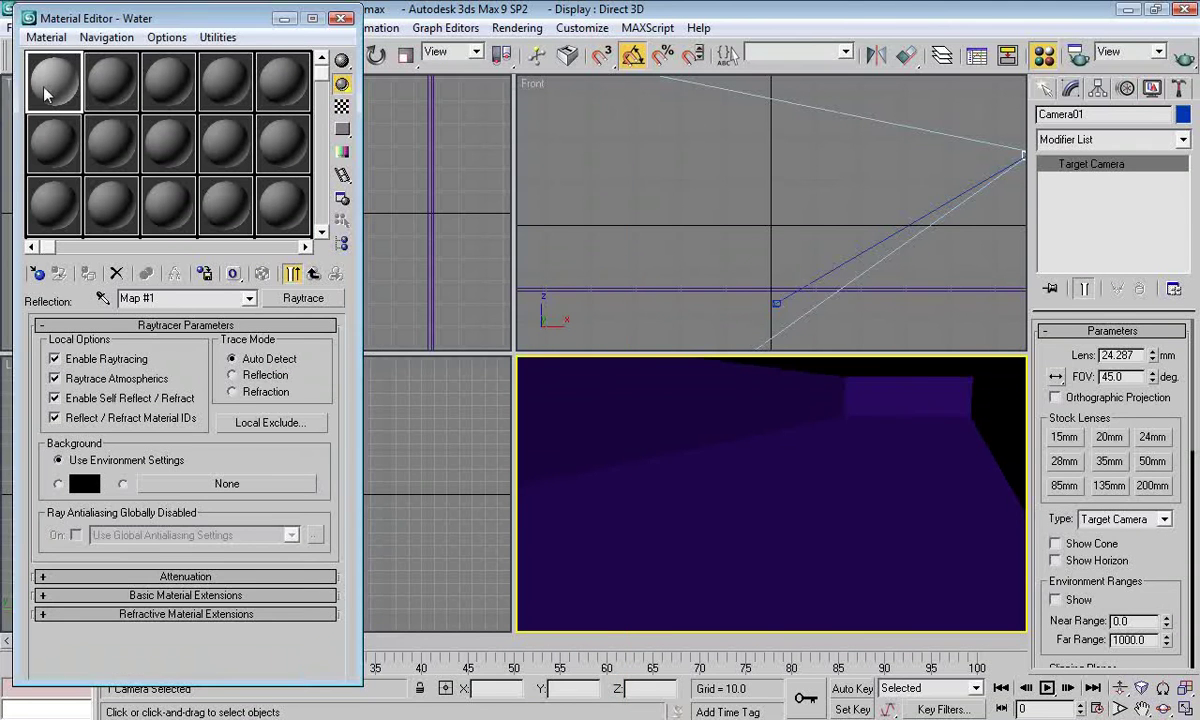
- Examine the Water sample in an enlarged preview, return from the Raytrace map to the parent material, and close the preview
{"action": "double_click", "coordinate": [40, 81]}
{"action": "left_click_drag", "start_coordinate": [732, 86], "coordinate": [750, 96]}
{"action": "left_click", "coordinate": [250, 450]}
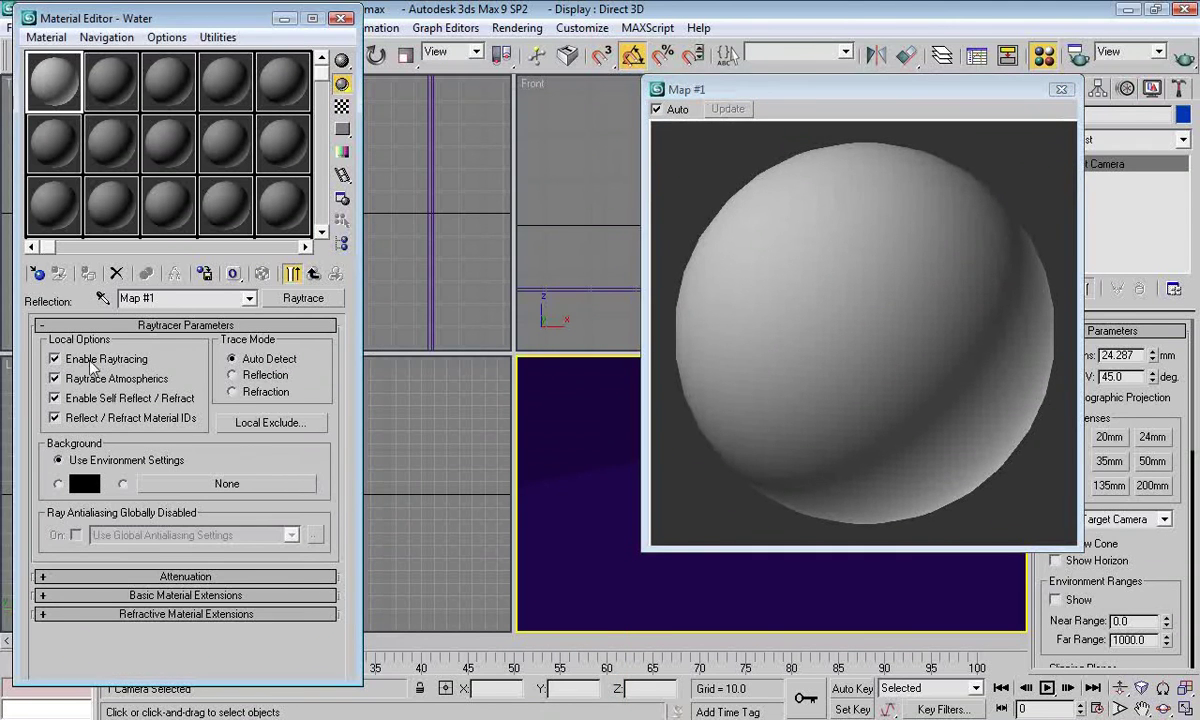
{"action": "left_click", "coordinate": [312, 282]}
{"action": "left_click", "coordinate": [266, 570]}
{"action": "left_click", "coordinate": [314, 274]}
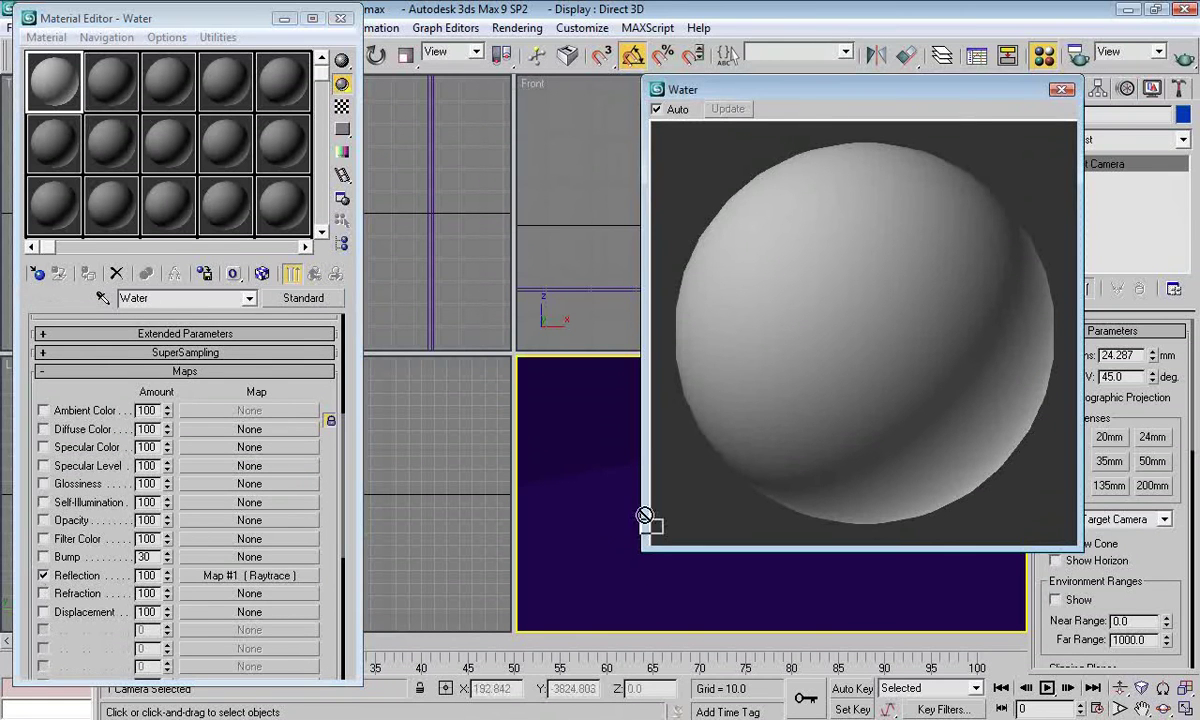
{"action": "left_click", "coordinate": [1062, 89]}
- Apply the Water material to the floor slab in a Perspective view and render the Camera01 view
{"action": "right_click", "coordinate": [675, 525]}
{"action": "scroll", "coordinate": [741, 515], "scroll_direction": "down", "scroll_amount": 5}
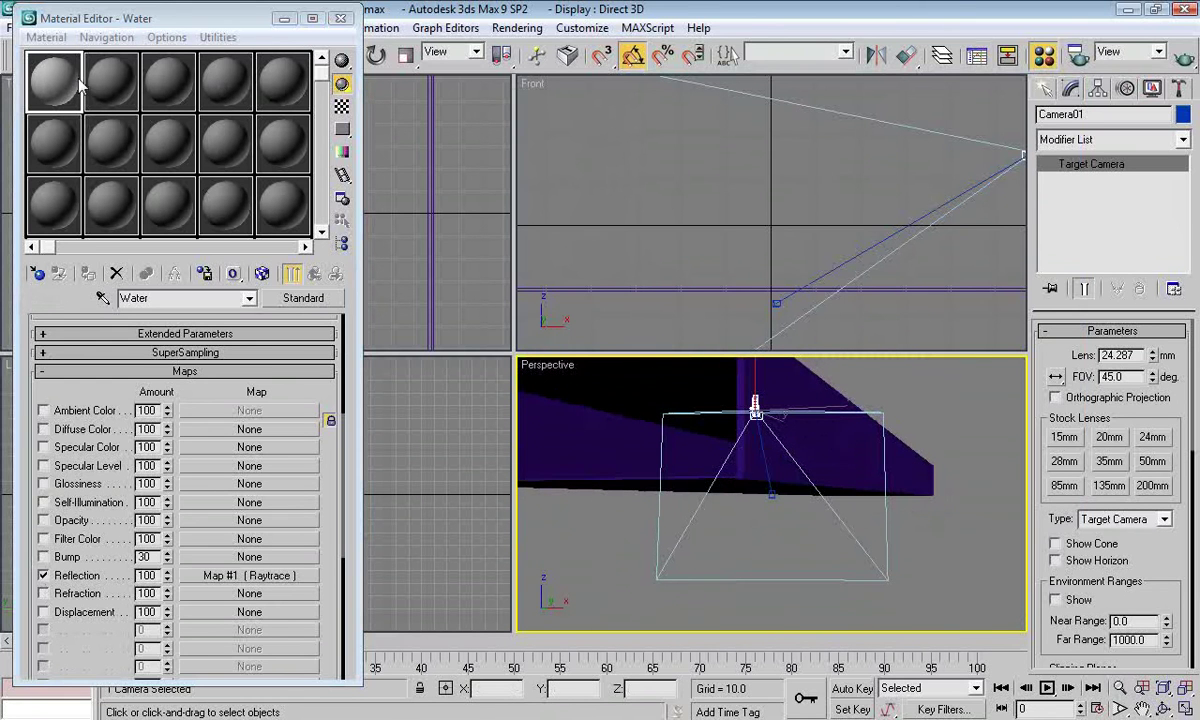
{"action": "left_click_drag", "start_coordinate": [59, 86], "coordinate": [683, 485]}
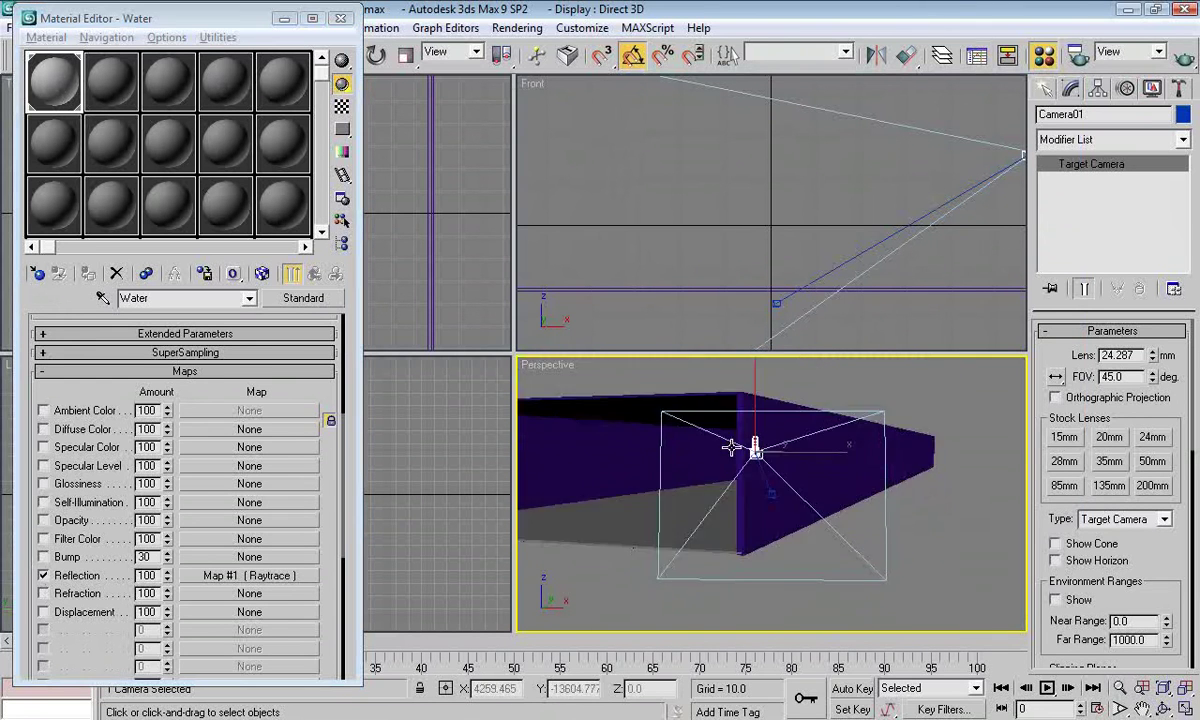
{"action": "key", "text": "c"}
{"action": "left_click", "coordinate": [1183, 57]}
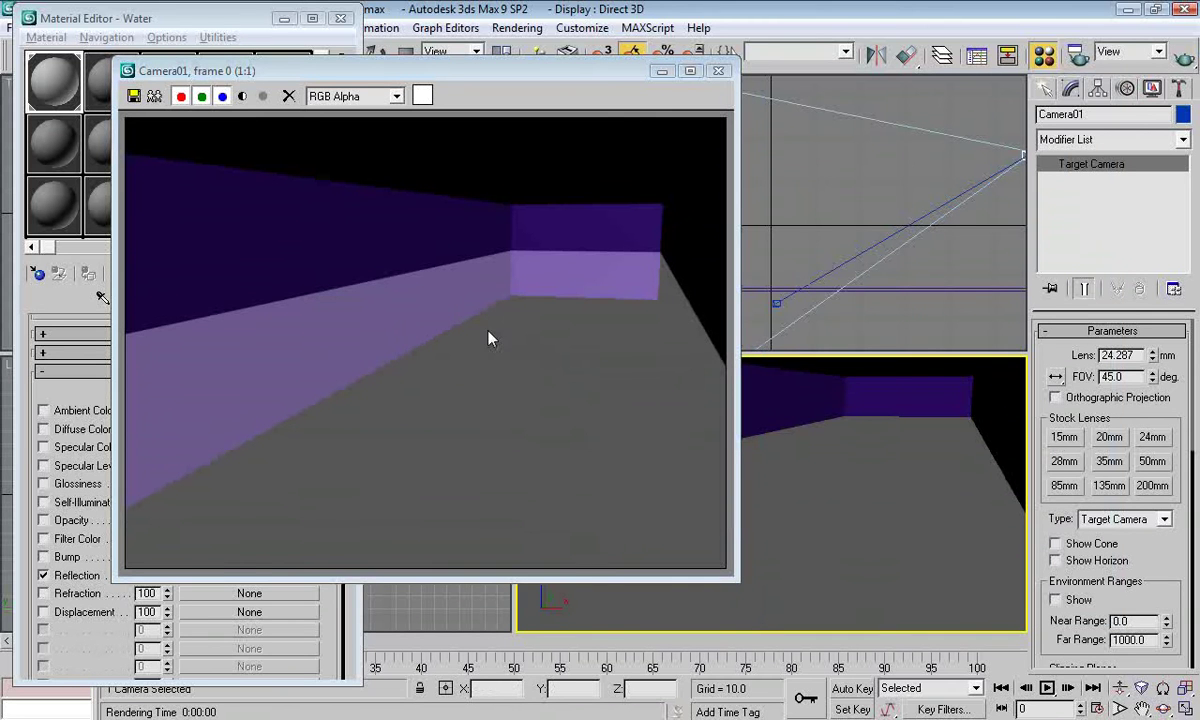
- Try a Smoke map in the Water material's Bump slot and render the Camera01 view
{"action": "left_click", "coordinate": [718, 70]}
{"action": "left_click_drag", "start_coordinate": [323, 537], "coordinate": [335, 452]}
{"action": "scroll", "coordinate": [336, 470], "scroll_direction": "down", "scroll_amount": 1}
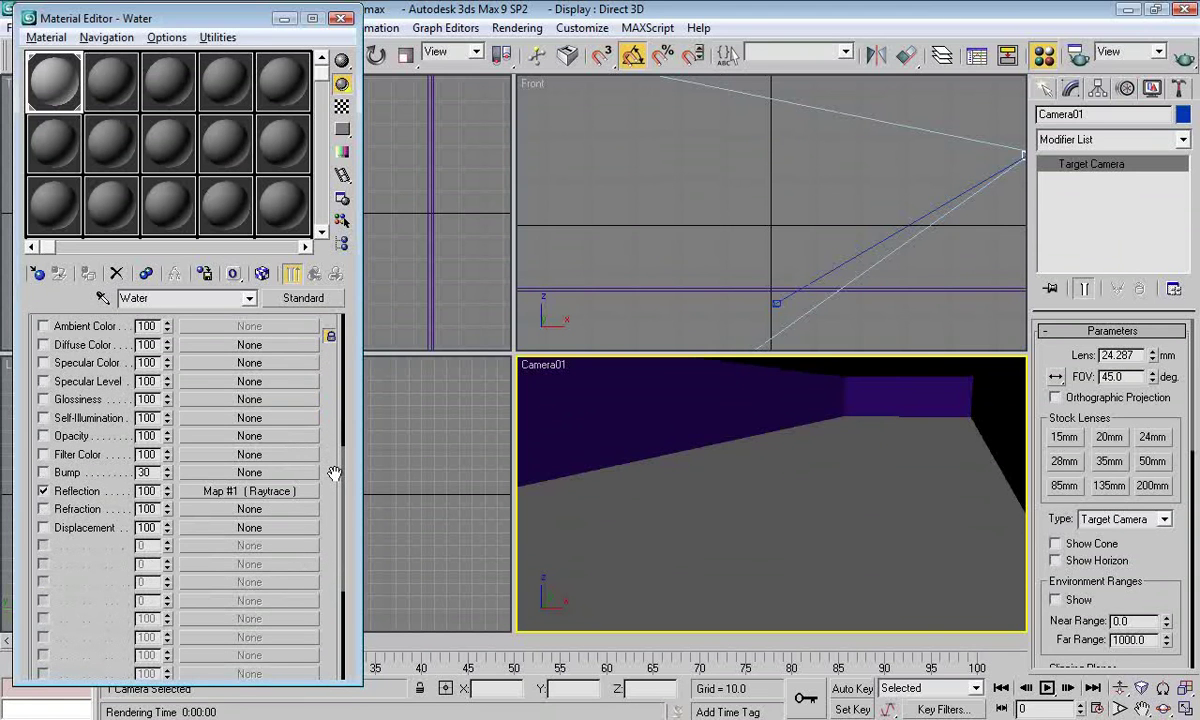
{"action": "mouse_move", "coordinate": [342, 488]}
{"action": "left_mouse_down"}
{"action": "mouse_move", "coordinate": [349, 530]}
{"action": "mouse_move", "coordinate": [342, 432]}
{"action": "mouse_move", "coordinate": [351, 478]}
{"action": "left_mouse_up"}
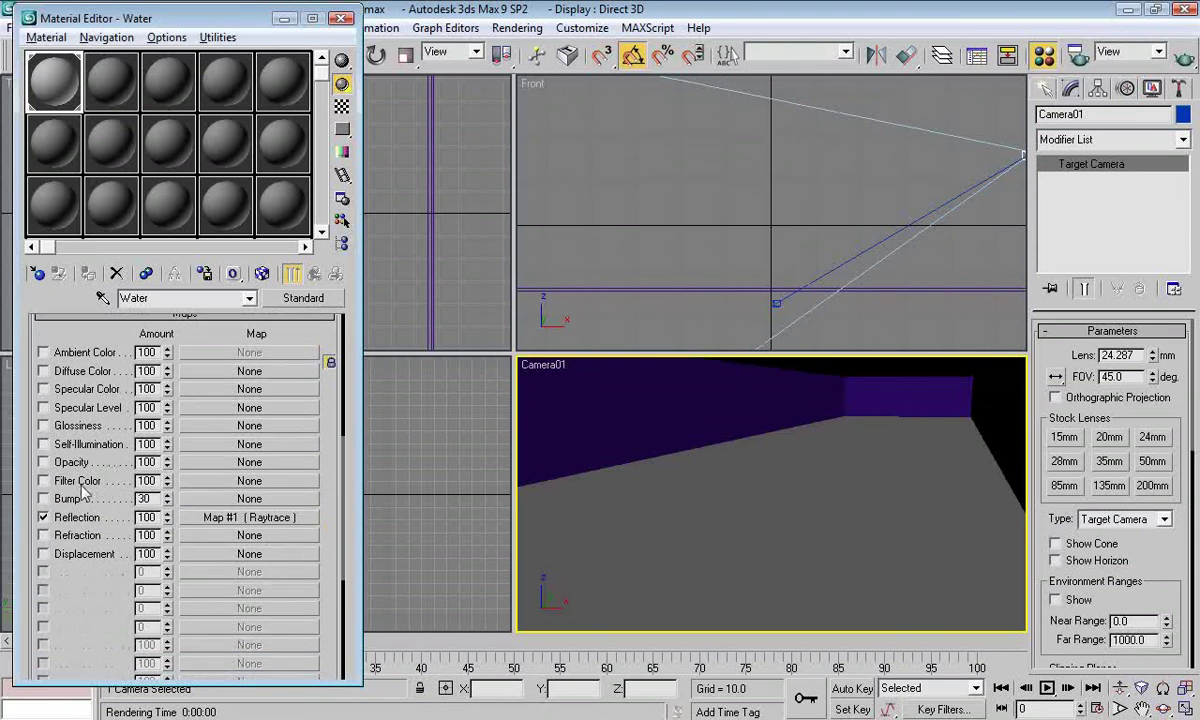
{"action": "left_click", "coordinate": [43, 498]}
{"action": "left_click", "coordinate": [192, 500]}
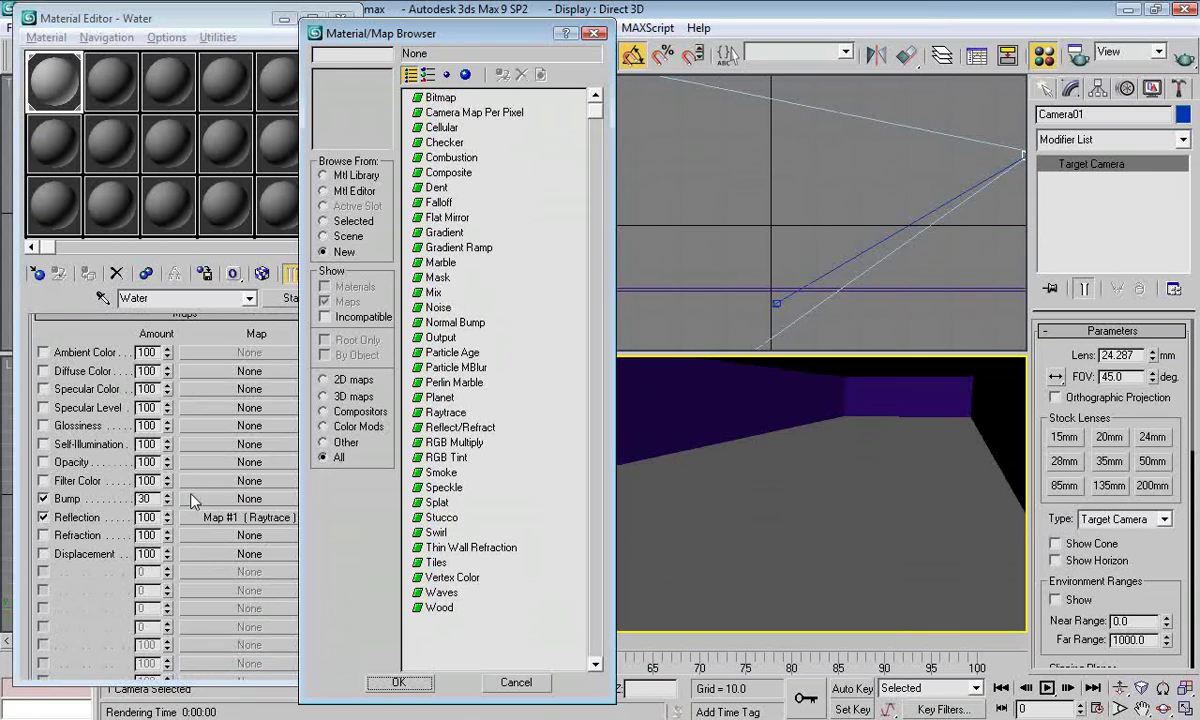
{"action": "left_click", "coordinate": [437, 308]}
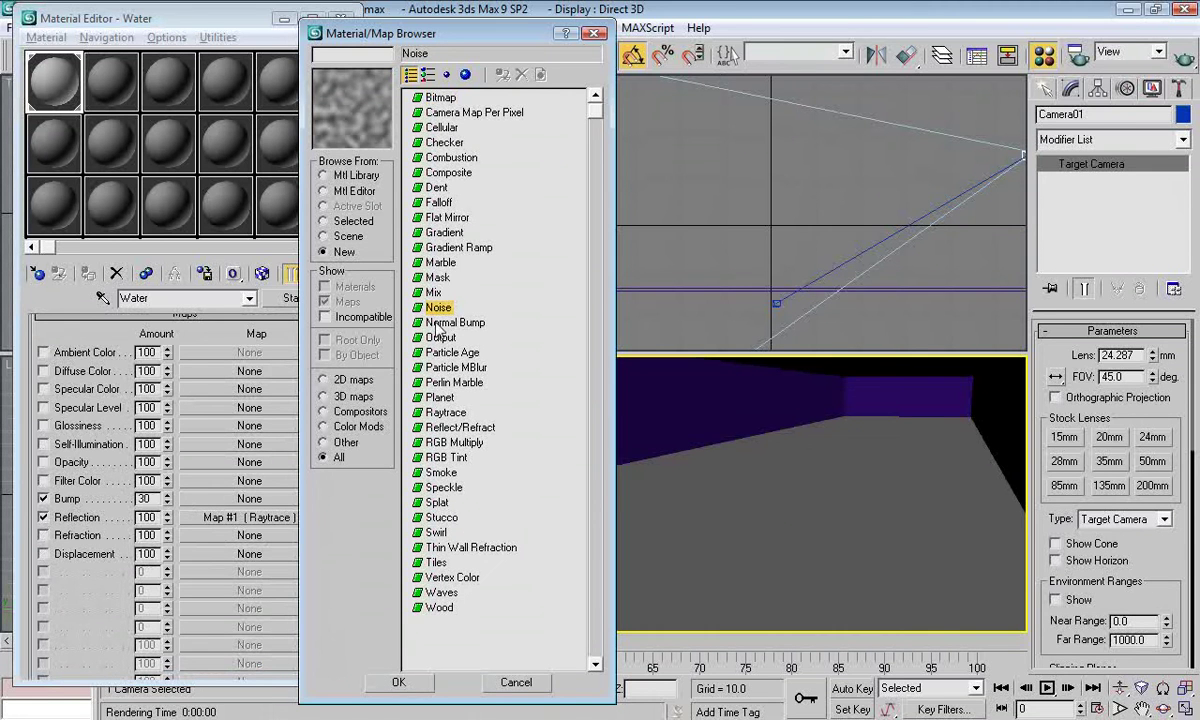
{"action": "left_click", "coordinate": [442, 474]}
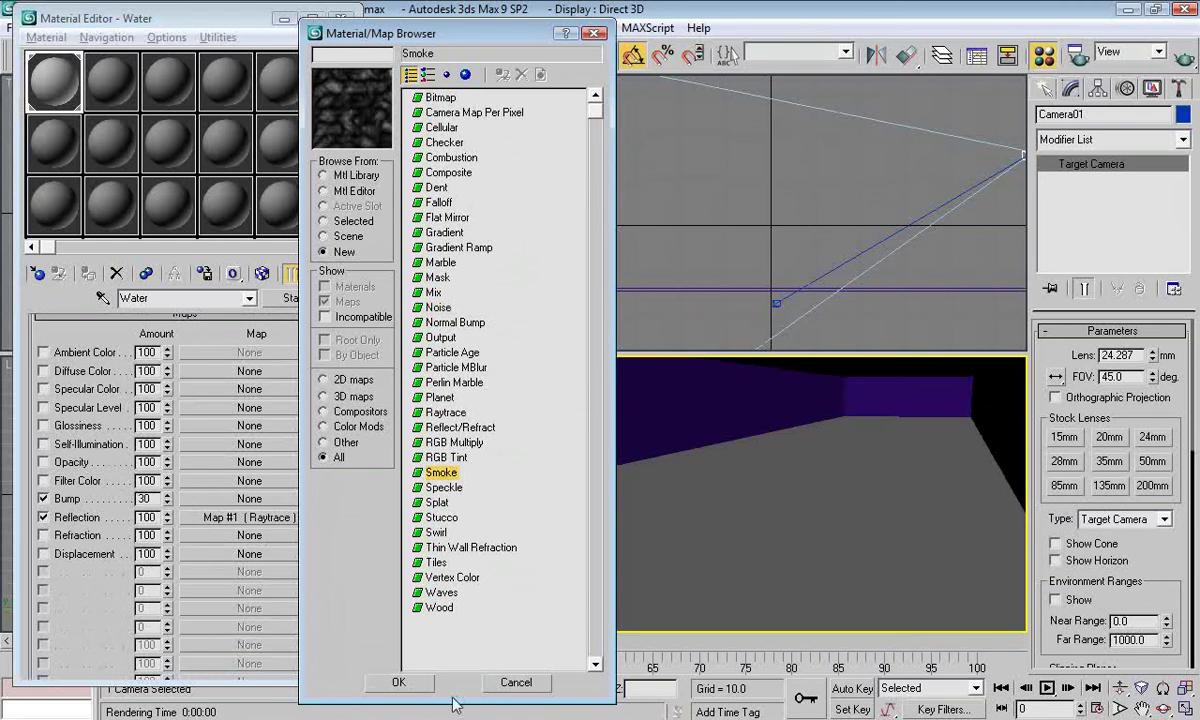
{"action": "left_click", "coordinate": [400, 684]}
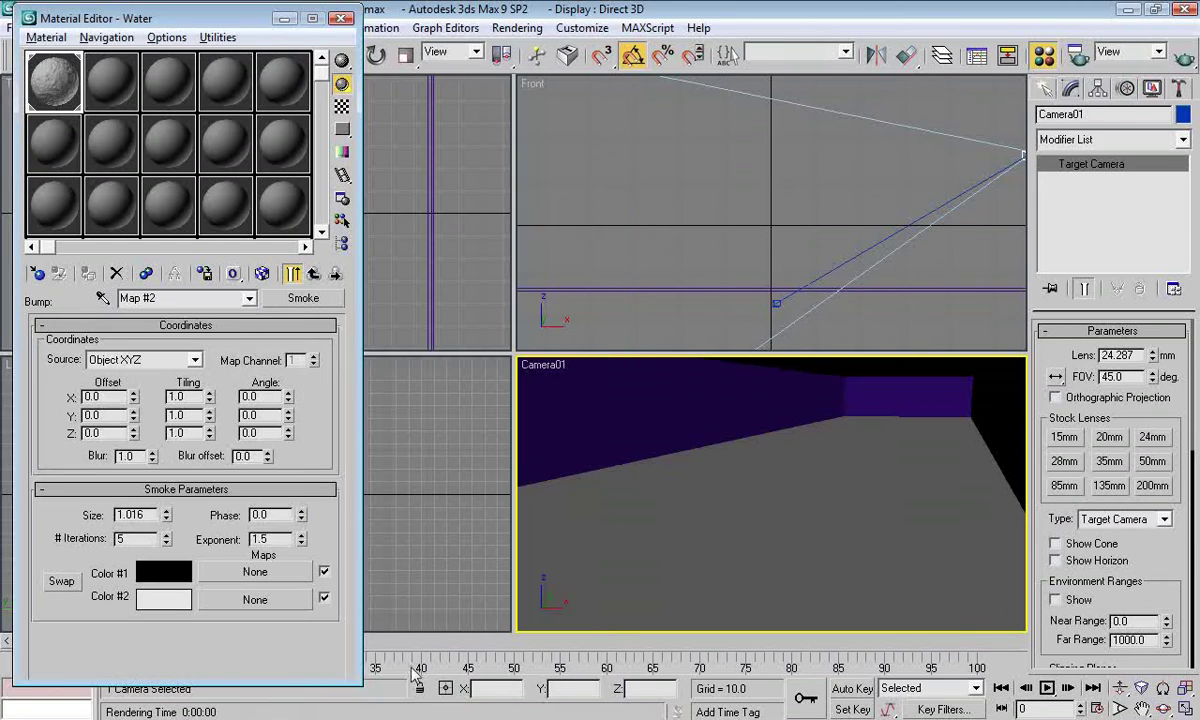
{"action": "left_click", "coordinate": [1184, 55]}
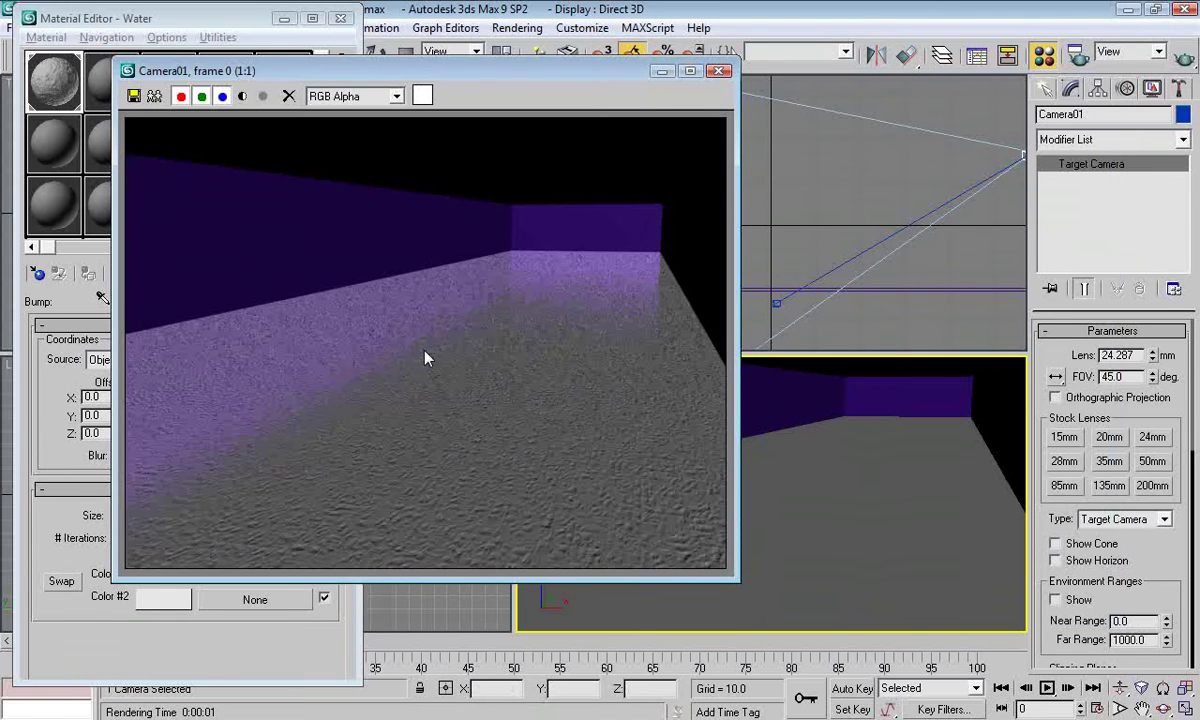
{"action": "left_click", "coordinate": [719, 71]}
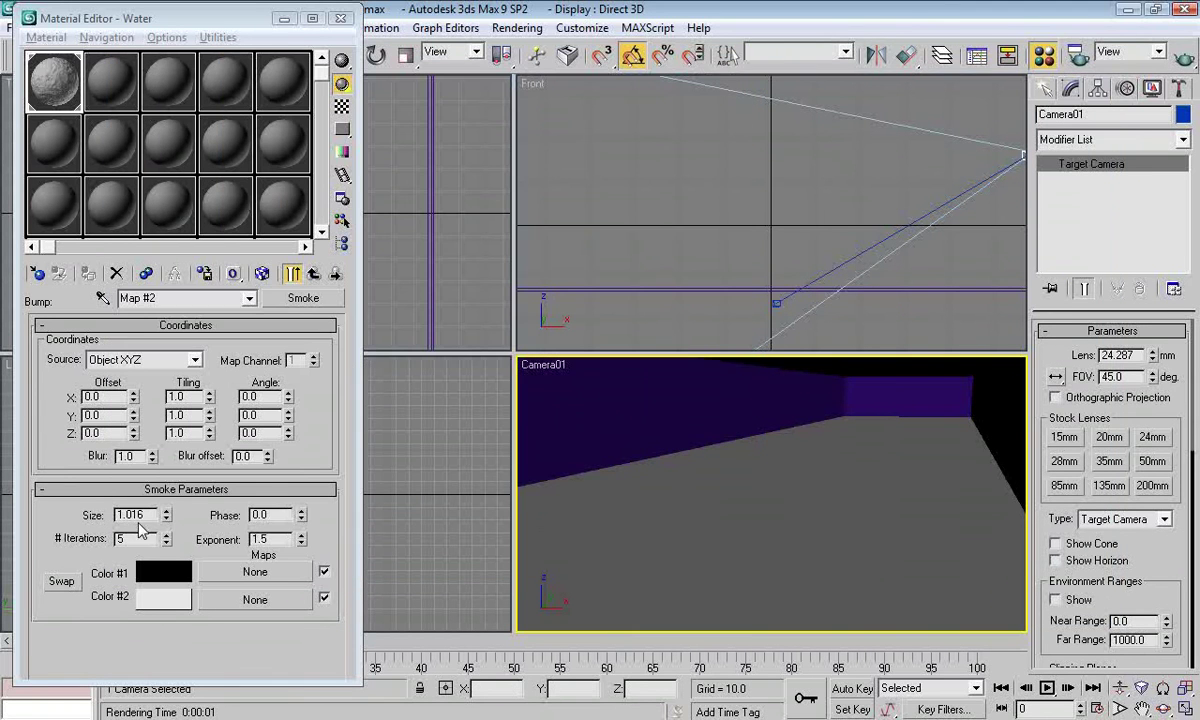
- Set the Smoke map's size to 9.401 and blur to 3.65 using an enlarged sample preview, and render the Camera01 view
{"action": "double_click", "coordinate": [64, 86]}
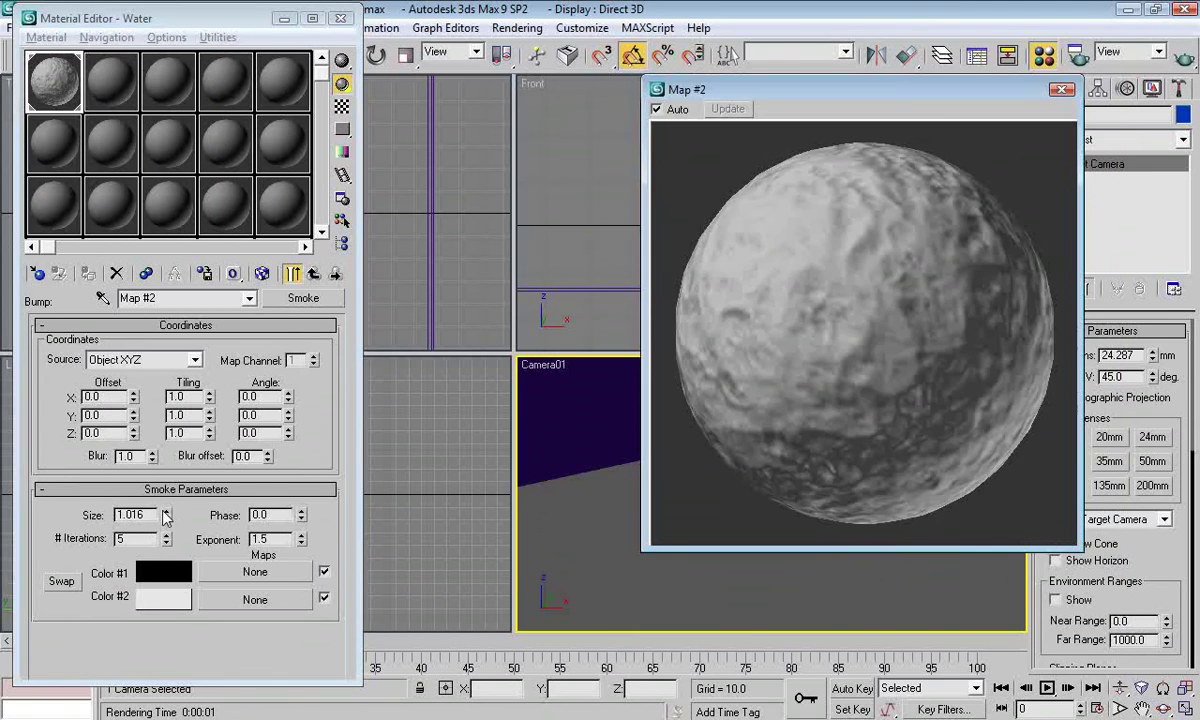
{"action": "right_click", "coordinate": [165, 515]}
{"action": "left_click_drag", "start_coordinate": [167, 518], "coordinate": [142, 428]}
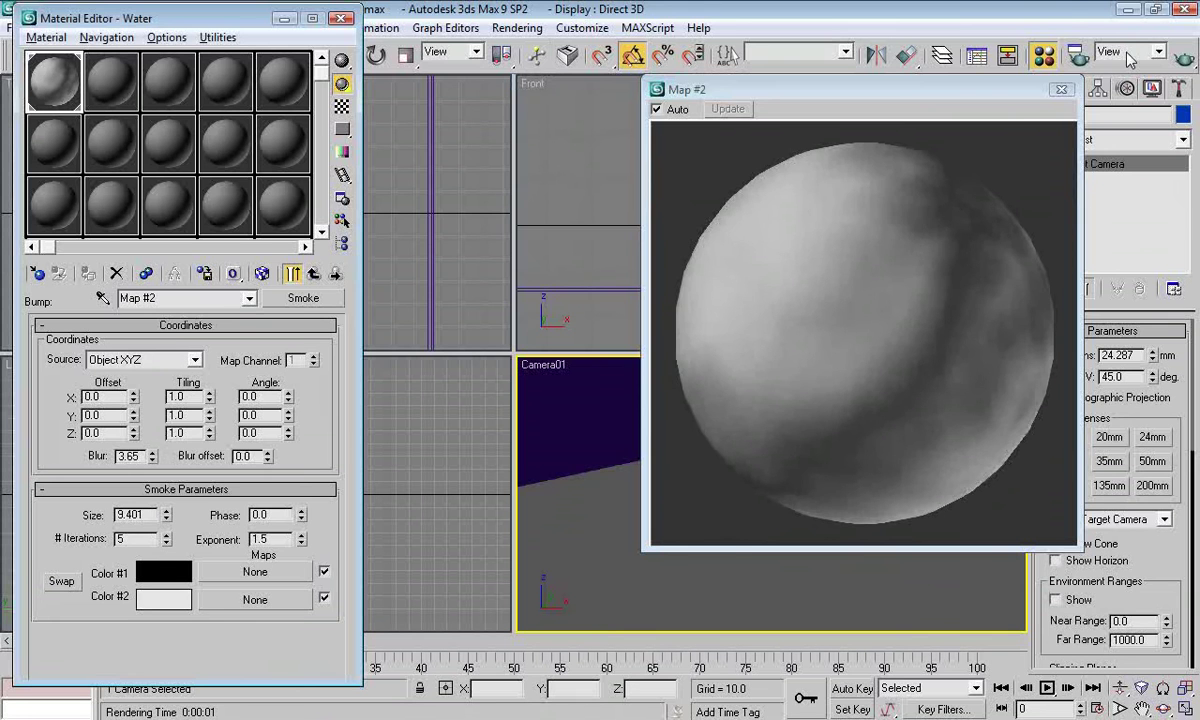
{"action": "left_click", "coordinate": [1184, 57]}
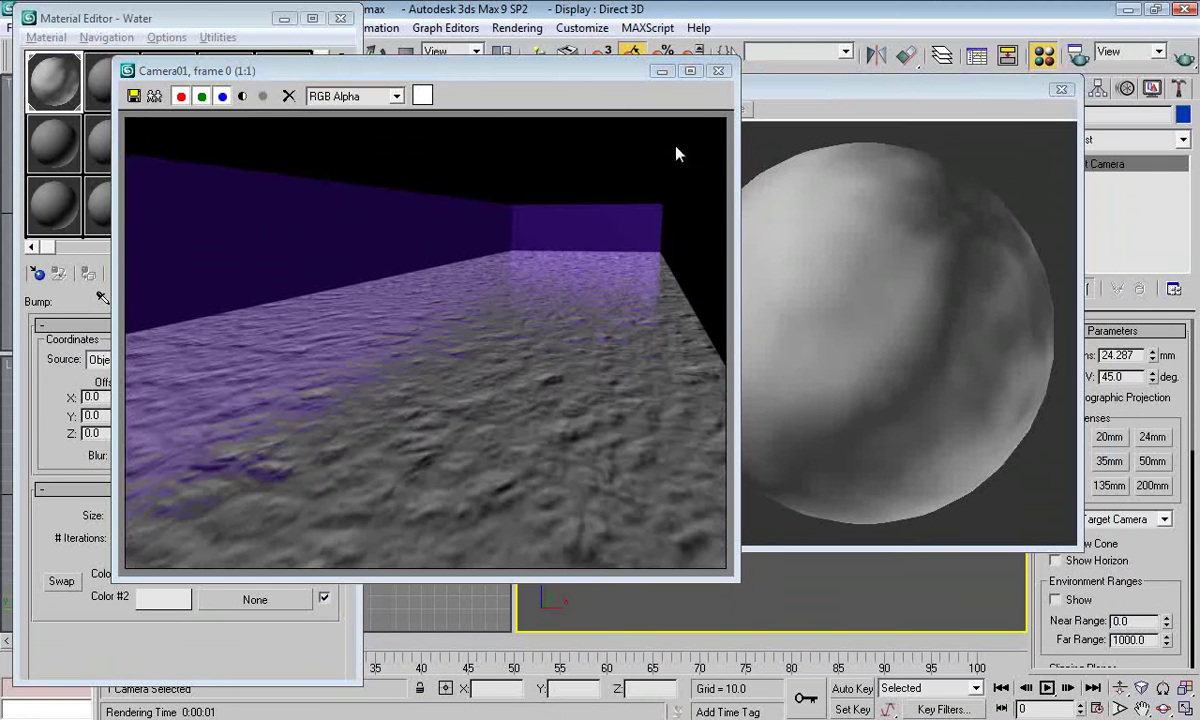
{"action": "left_click", "coordinate": [718, 71]}
{"action": "left_click", "coordinate": [1061, 90]}
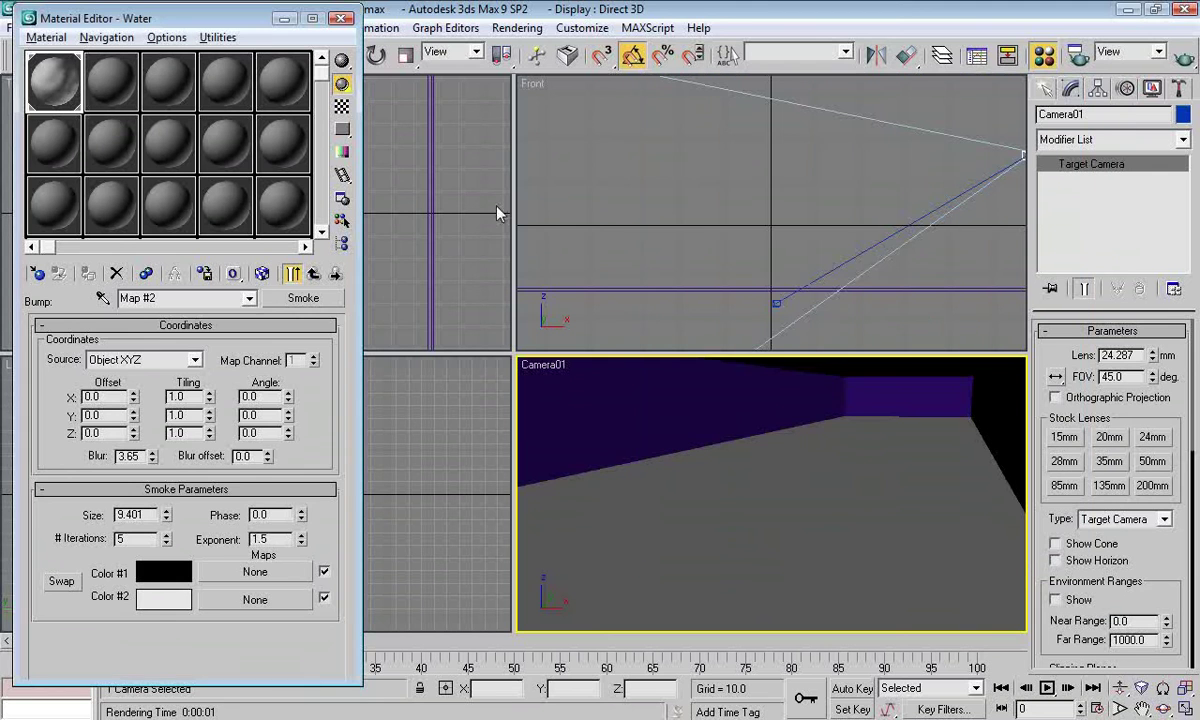
- Replace the Smoke map in the Water material's Bump slot with a Noise map and render the Camera01 view
{"action": "left_click", "coordinate": [316, 274]}
{"action": "right_click", "coordinate": [248, 500]}
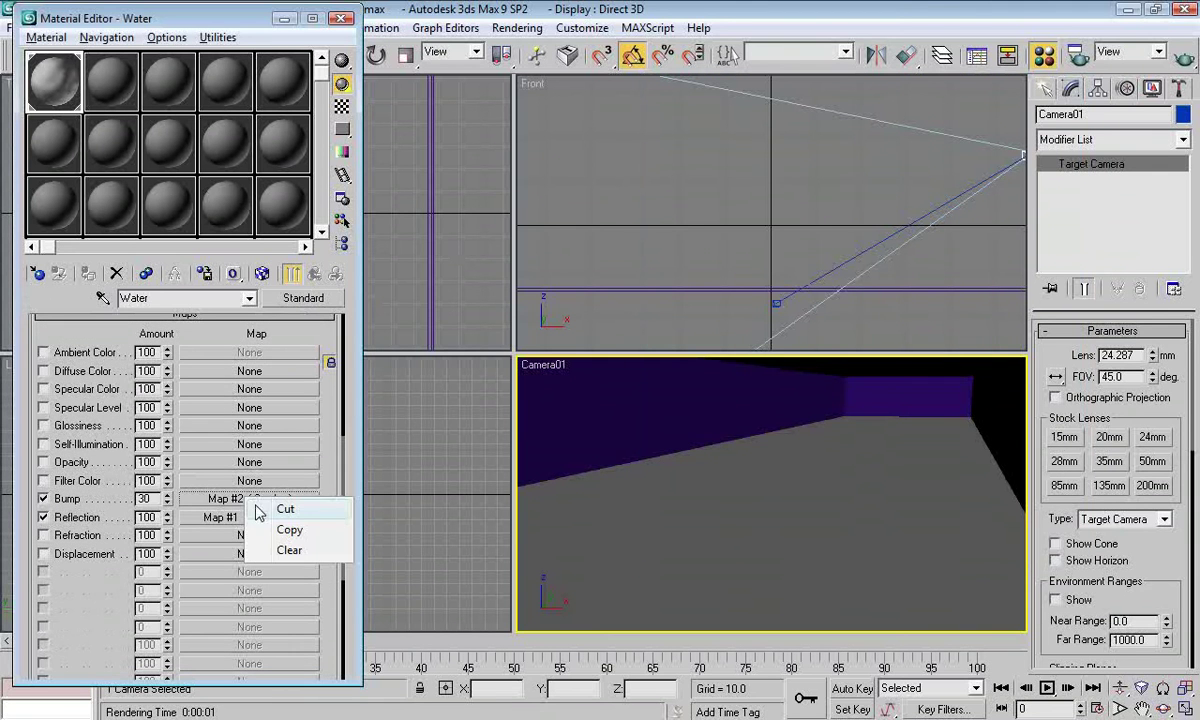
{"action": "left_click", "coordinate": [289, 550]}
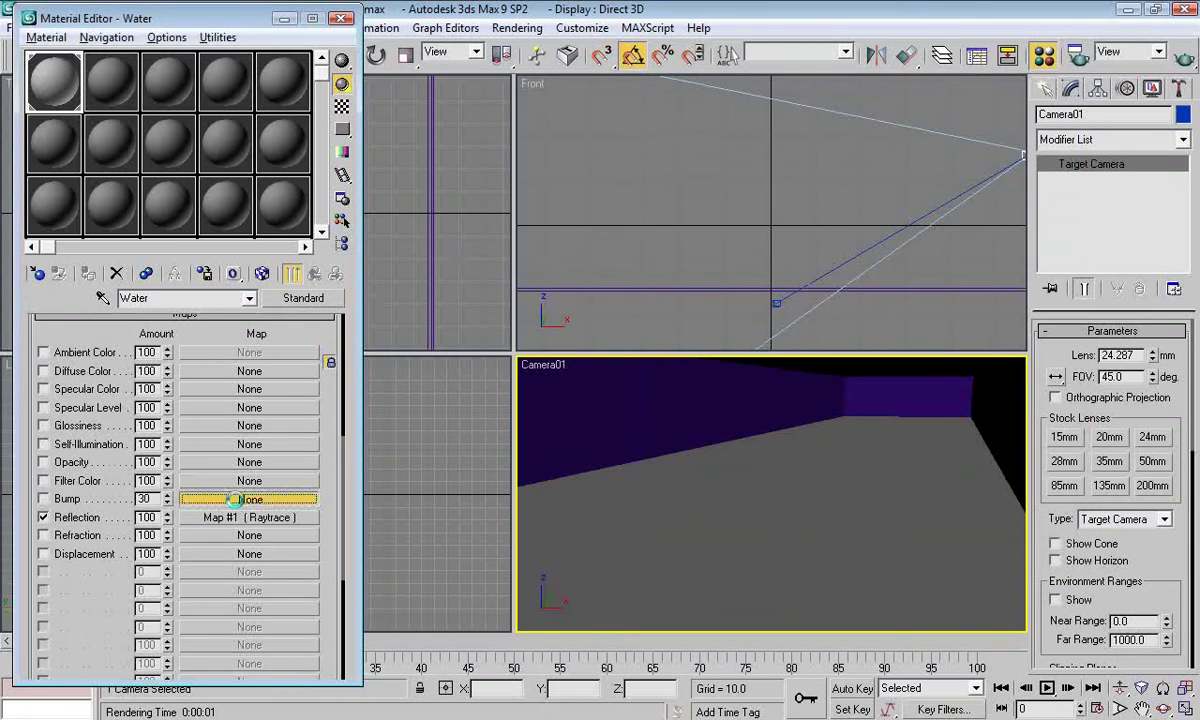
{"action": "left_click", "coordinate": [249, 499]}
{"action": "double_click", "coordinate": [438, 308]}
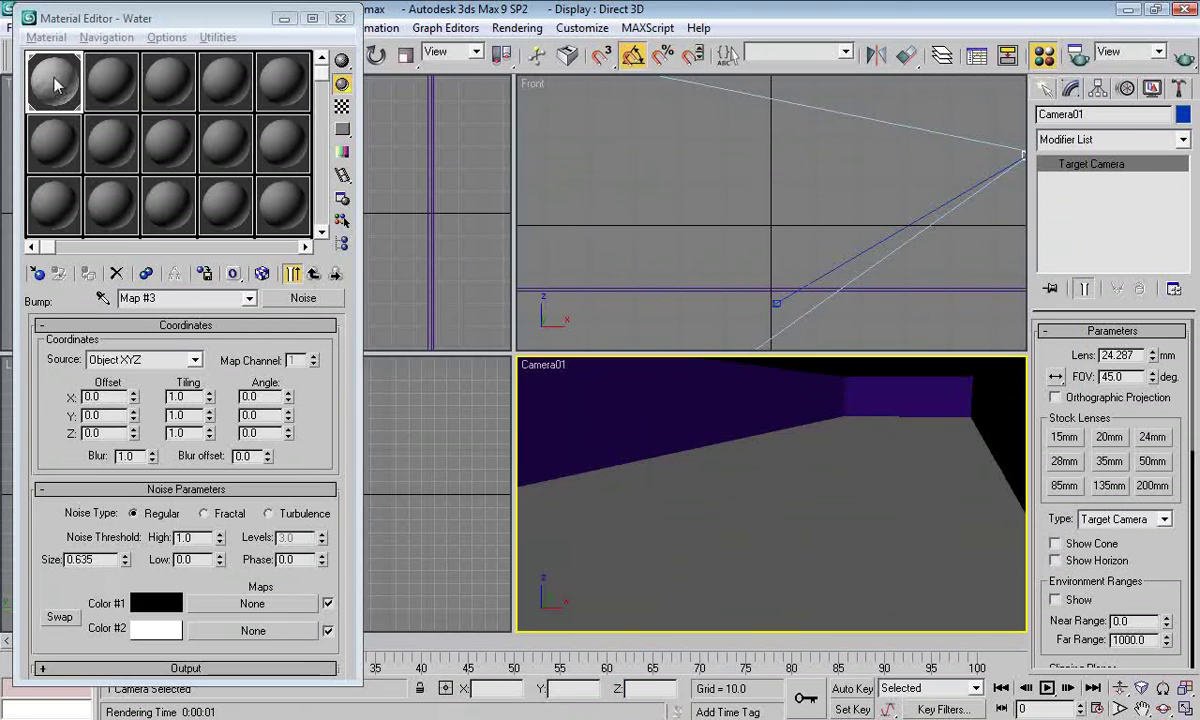
{"action": "left_click", "coordinate": [1184, 57]}
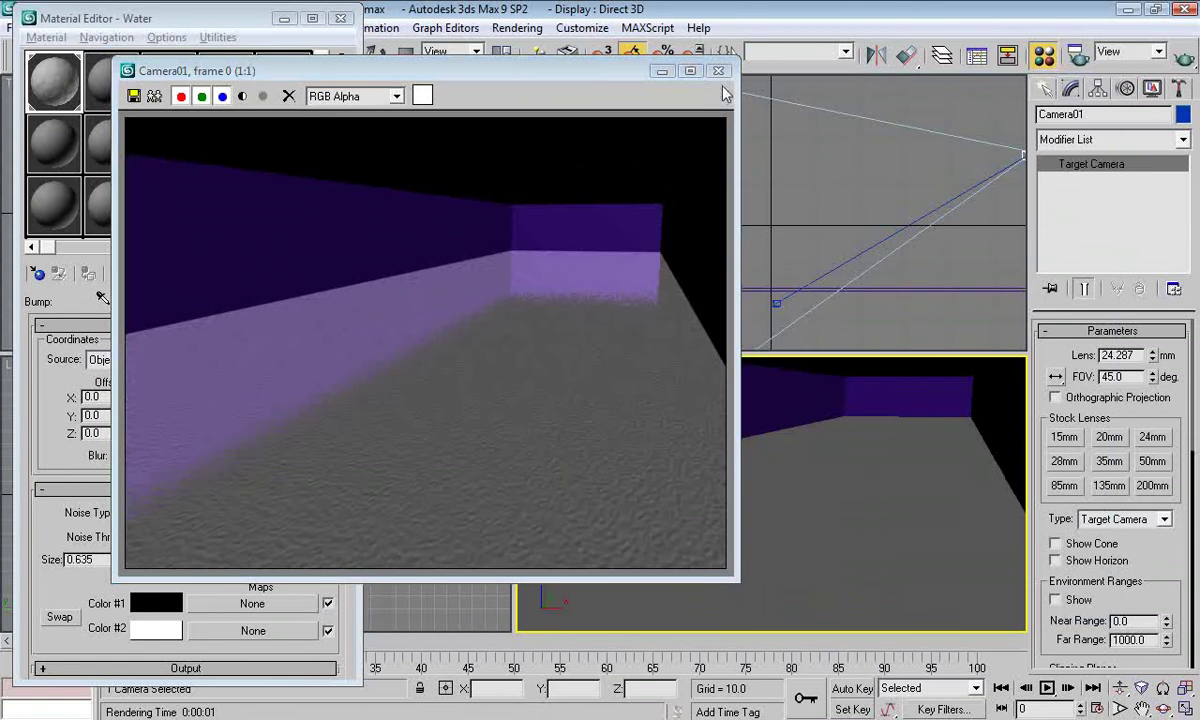
{"action": "left_click", "coordinate": [716, 71]}
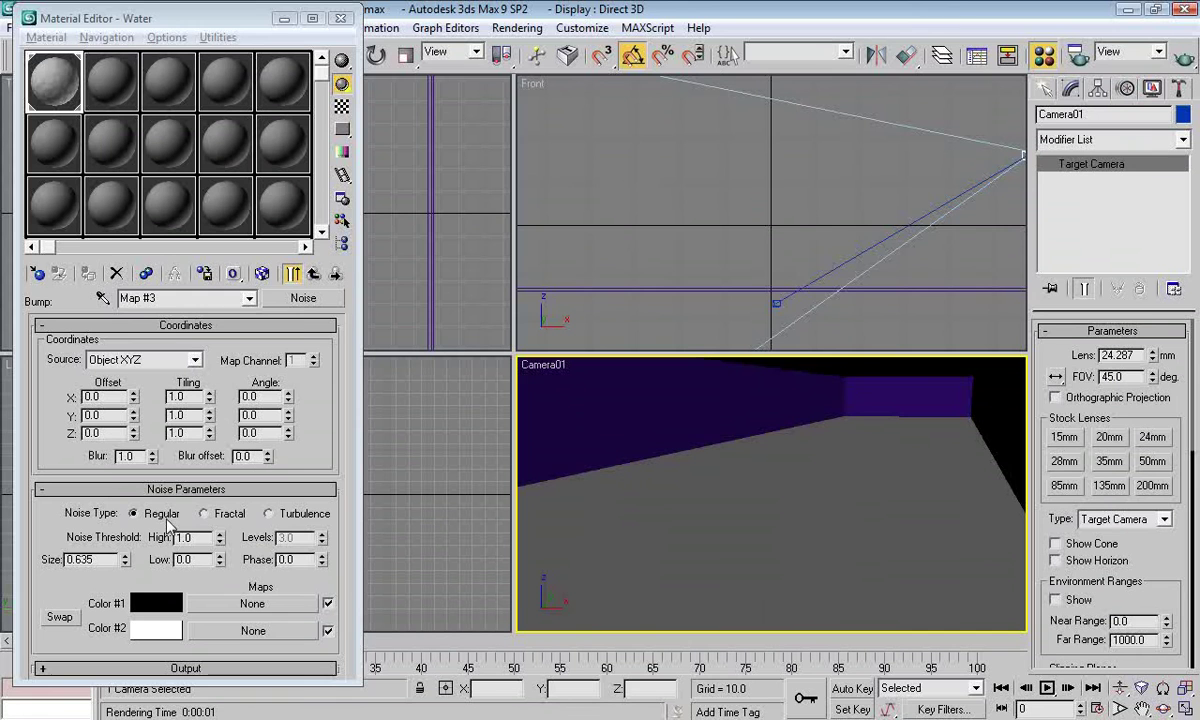
- Try the Fractal, Regular and Turbulence noise types with an enlarged sample preview, and render the Camera01 view with Turbulence
{"action": "left_click", "coordinate": [204, 513]}
{"action": "double_click", "coordinate": [56, 82]}
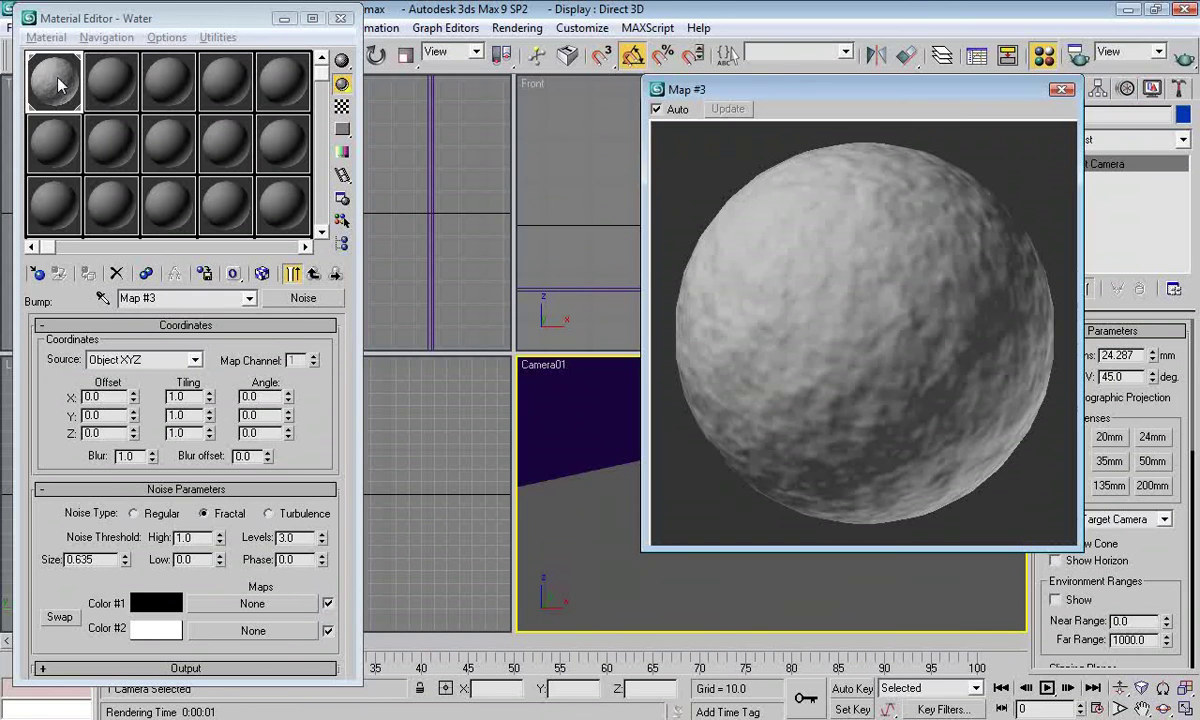
{"action": "left_click", "coordinate": [133, 513]}
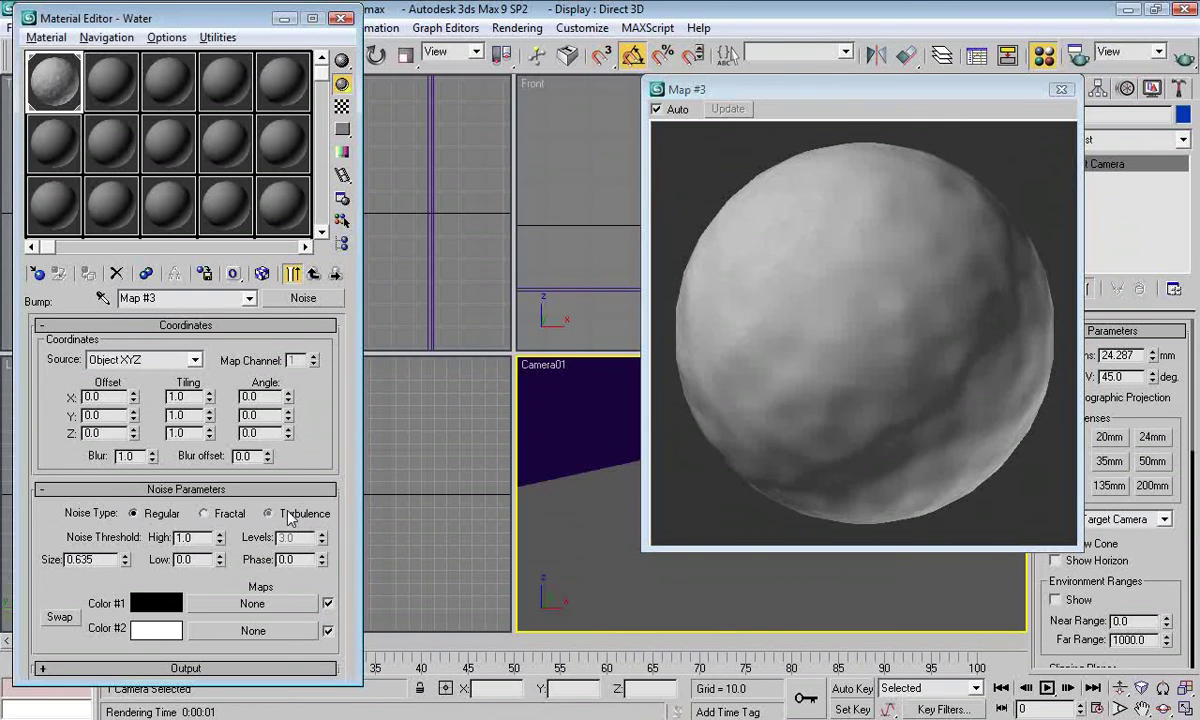
{"action": "left_click", "coordinate": [1183, 60]}
{"action": "left_click", "coordinate": [718, 72]}
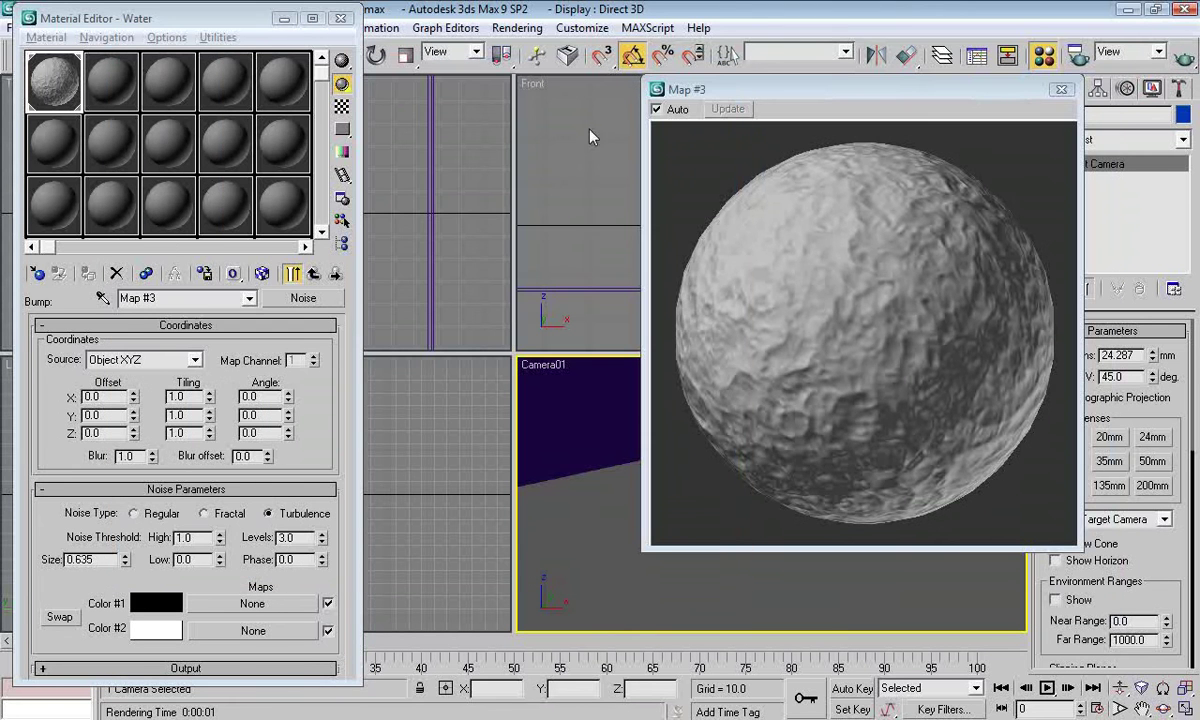
- Set the Noise map's size to 7 and render the Camera01 view
{"action": "double_click", "coordinate": [92, 559]}
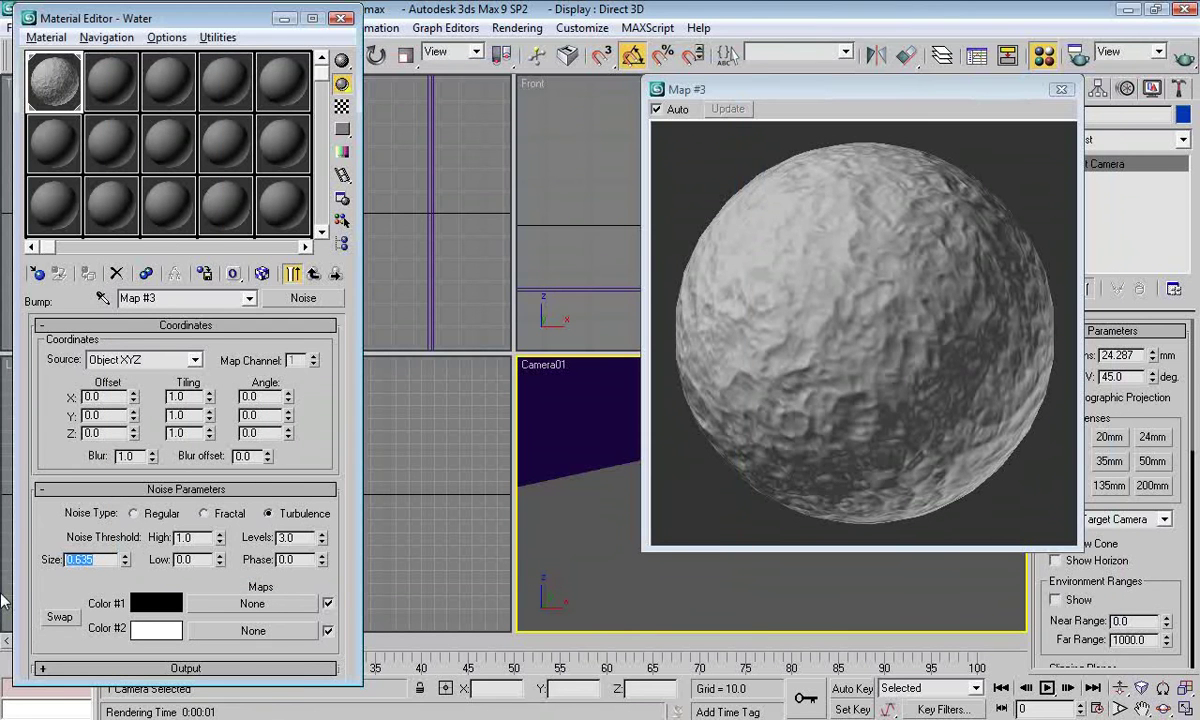
{"action": "type", "text": "7"}
{"action": "key", "text": "Return"}
{"action": "left_click", "coordinate": [1188, 58]}
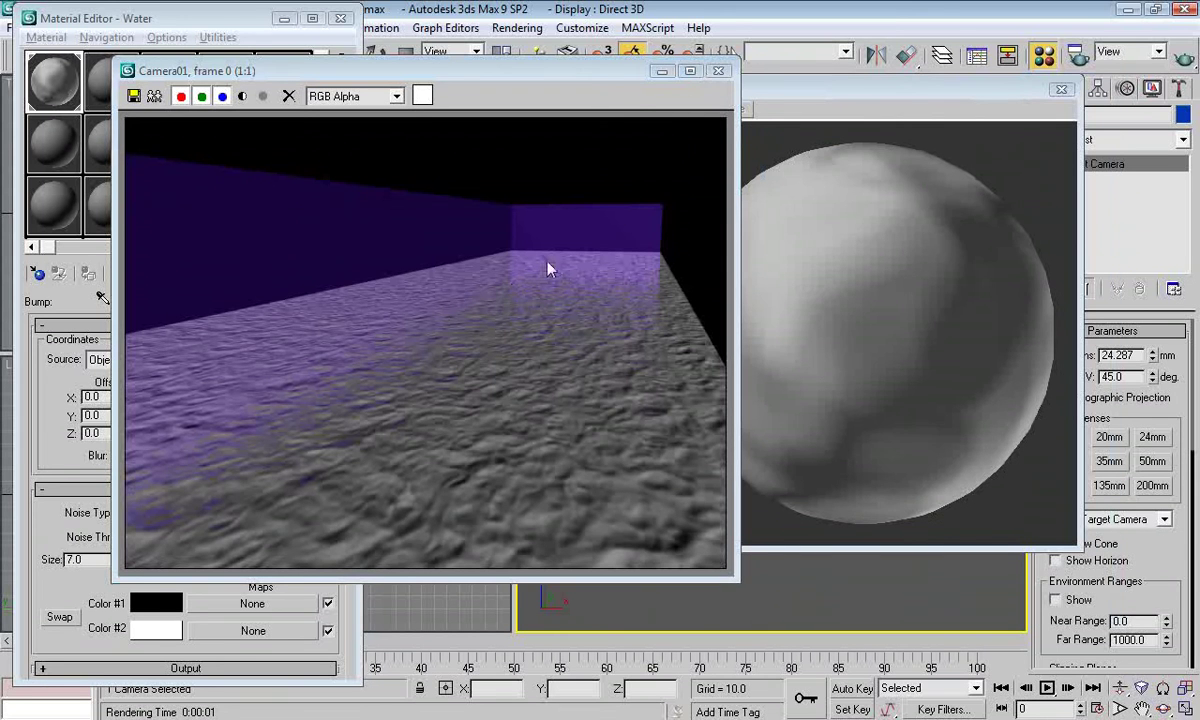
{"action": "left_click", "coordinate": [717, 71]}
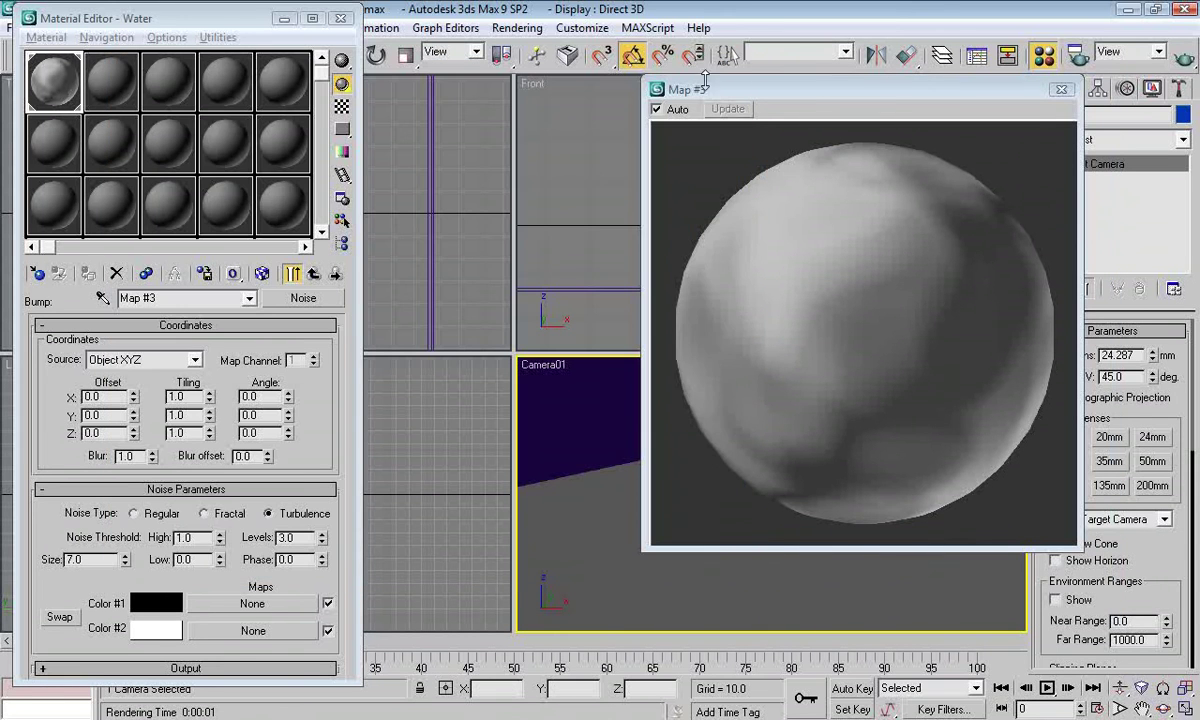
- Switch the noise type to Fractal and render the Camera01 view
{"action": "left_click", "coordinate": [205, 513]}
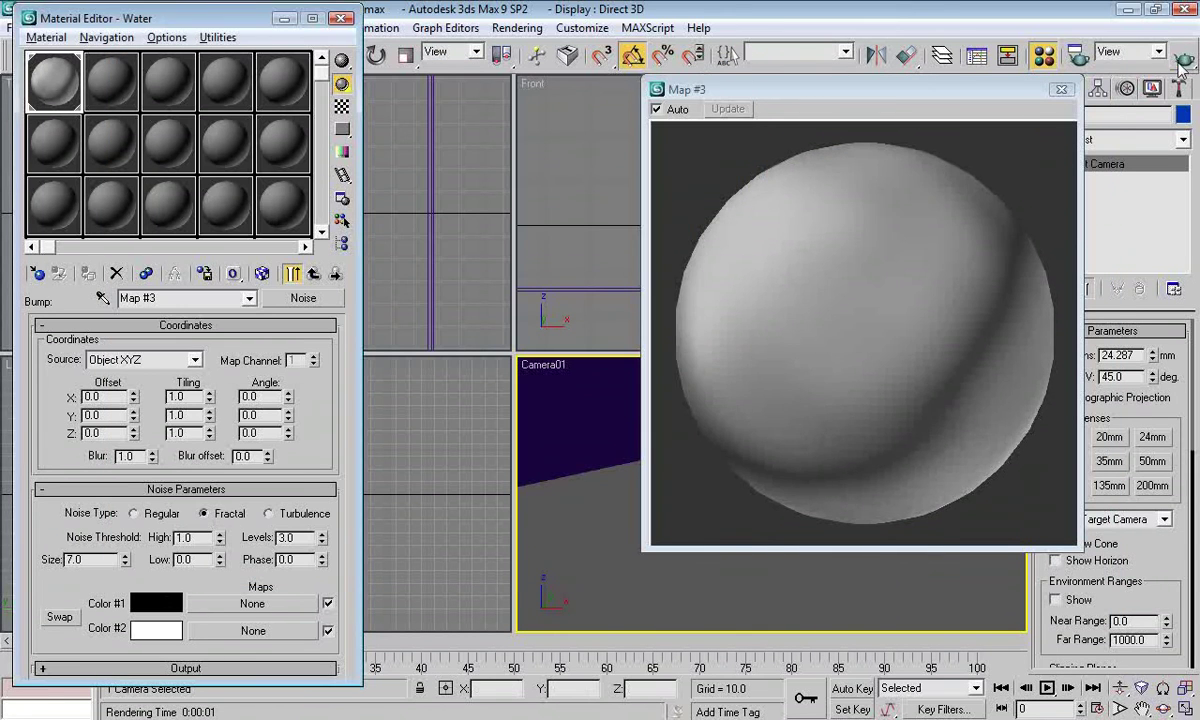
{"action": "left_click", "coordinate": [1183, 57]}
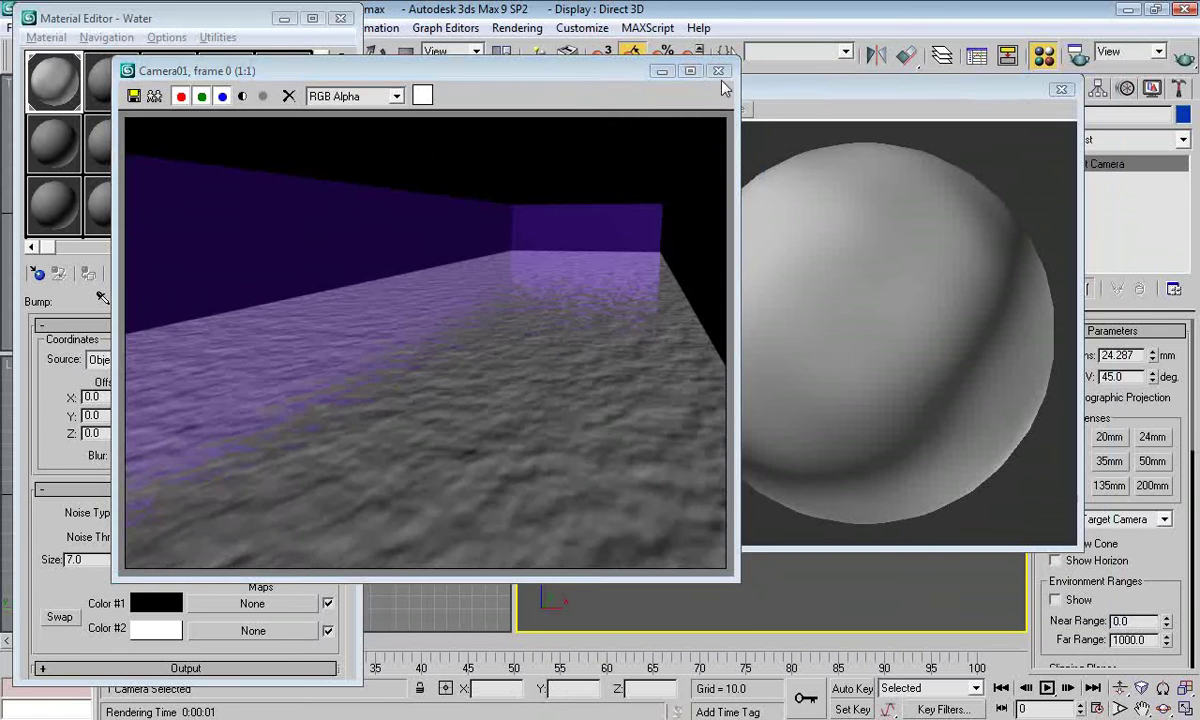
{"action": "left_click", "coordinate": [717, 71]}
- Set the noise size to 5, levels to 1.7, and the high and low thresholds to 0.915 and 0.405
{"action": "left_click", "coordinate": [250, 586]}
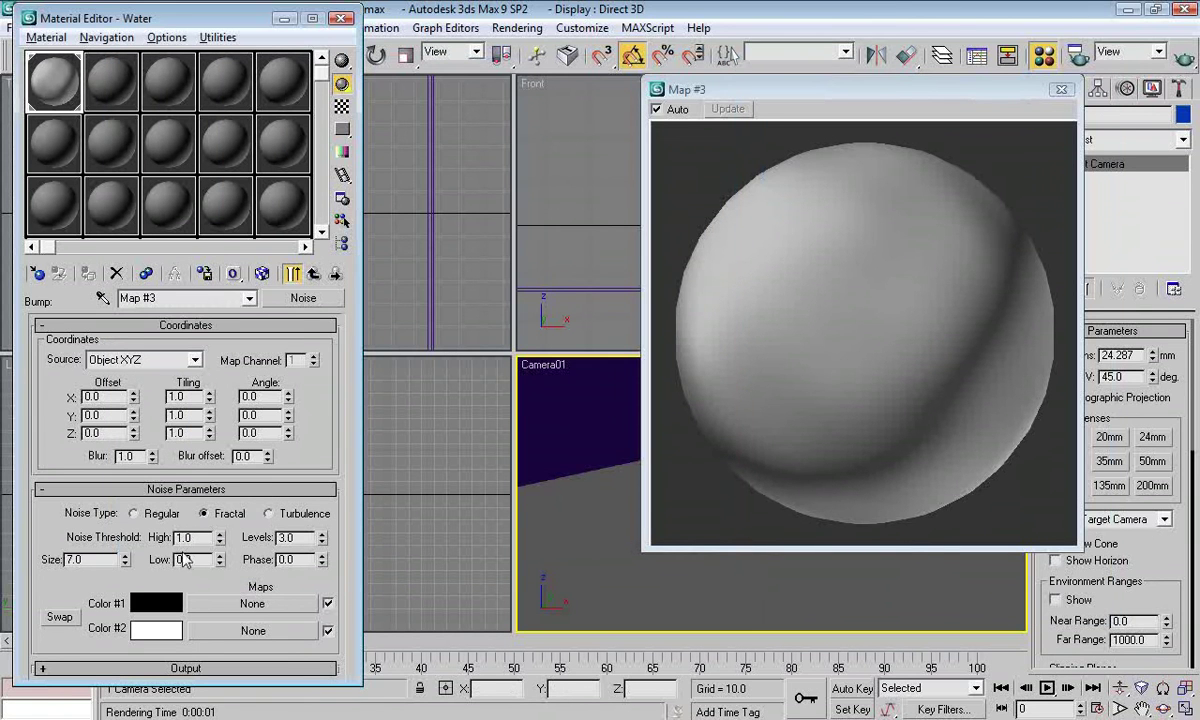
{"action": "double_click", "coordinate": [87, 559]}
{"action": "key", "text": "Return"}
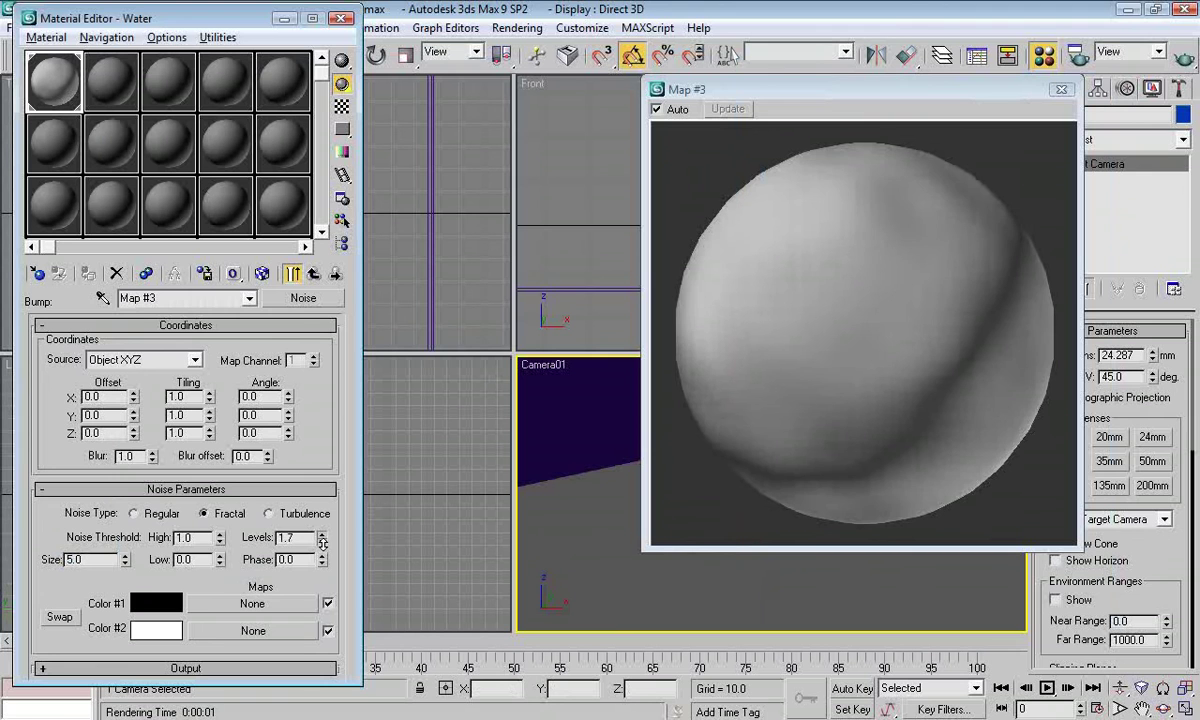
{"action": "left_click_drag", "start_coordinate": [322, 540], "coordinate": [322, 550]}
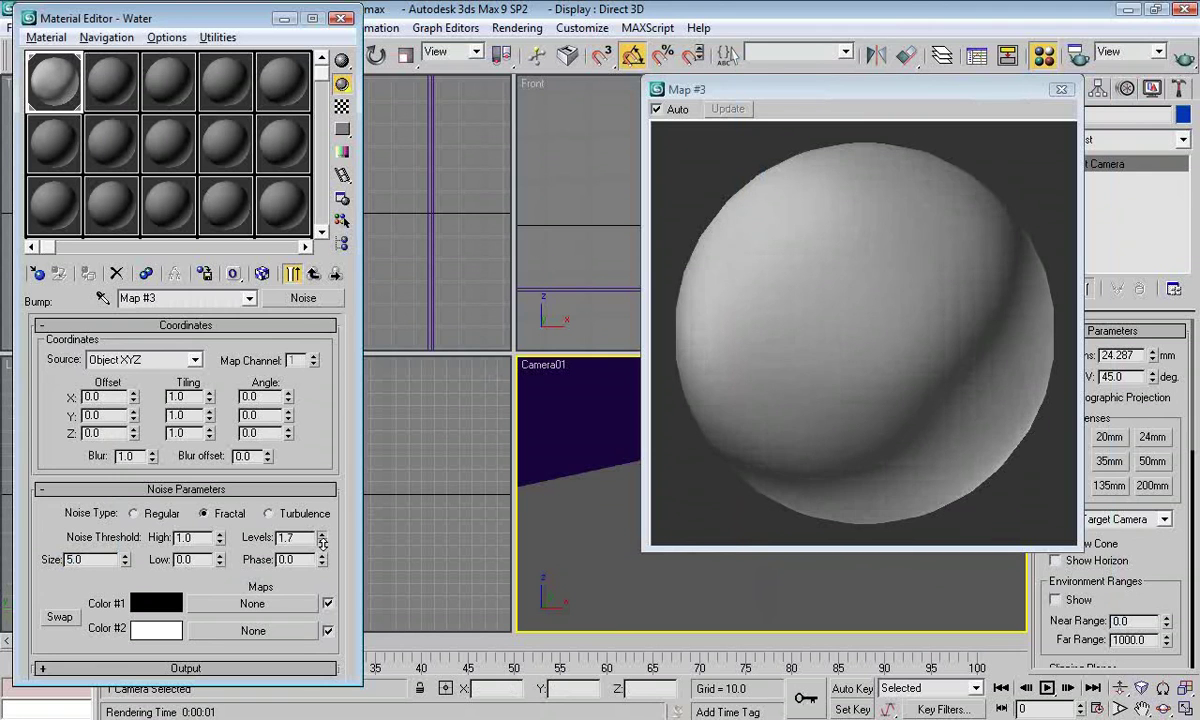
{"action": "left_click_drag", "start_coordinate": [220, 539], "coordinate": [219, 525]}
{"action": "left_click", "coordinate": [219, 535]}
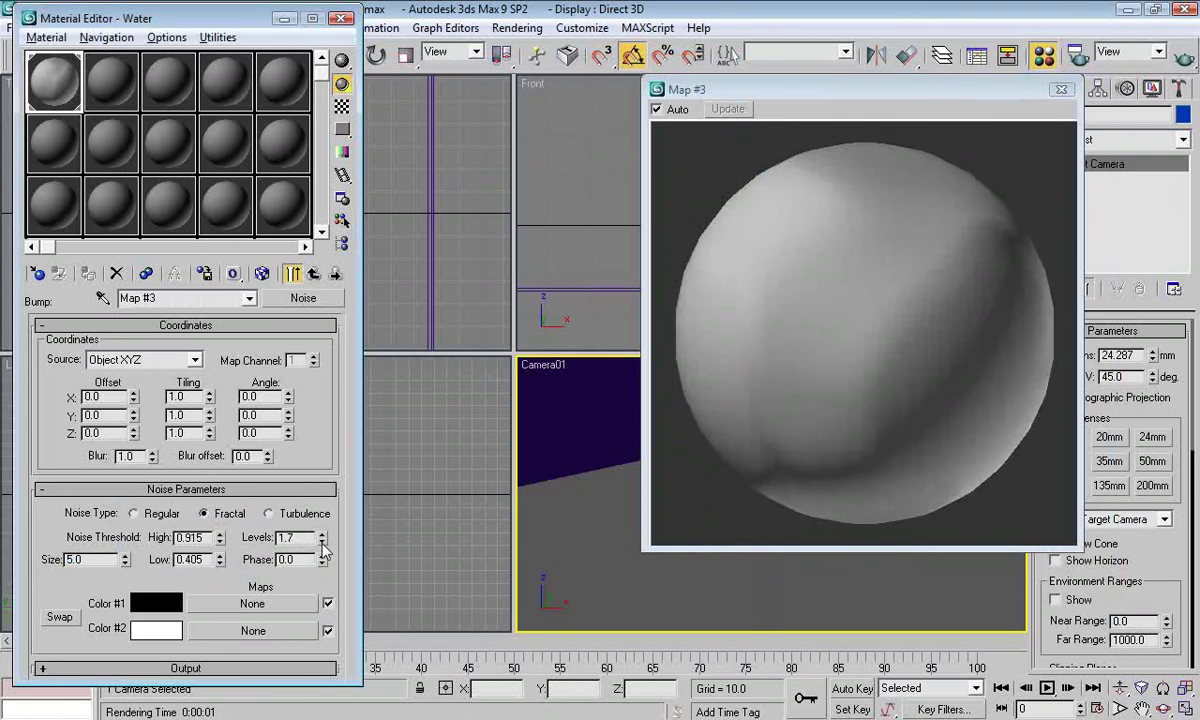
- Reduce the noise levels to 1.0 and size to 2.0, and render the Camera01 view
{"action": "left_click_drag", "start_coordinate": [322, 540], "coordinate": [325, 568]}
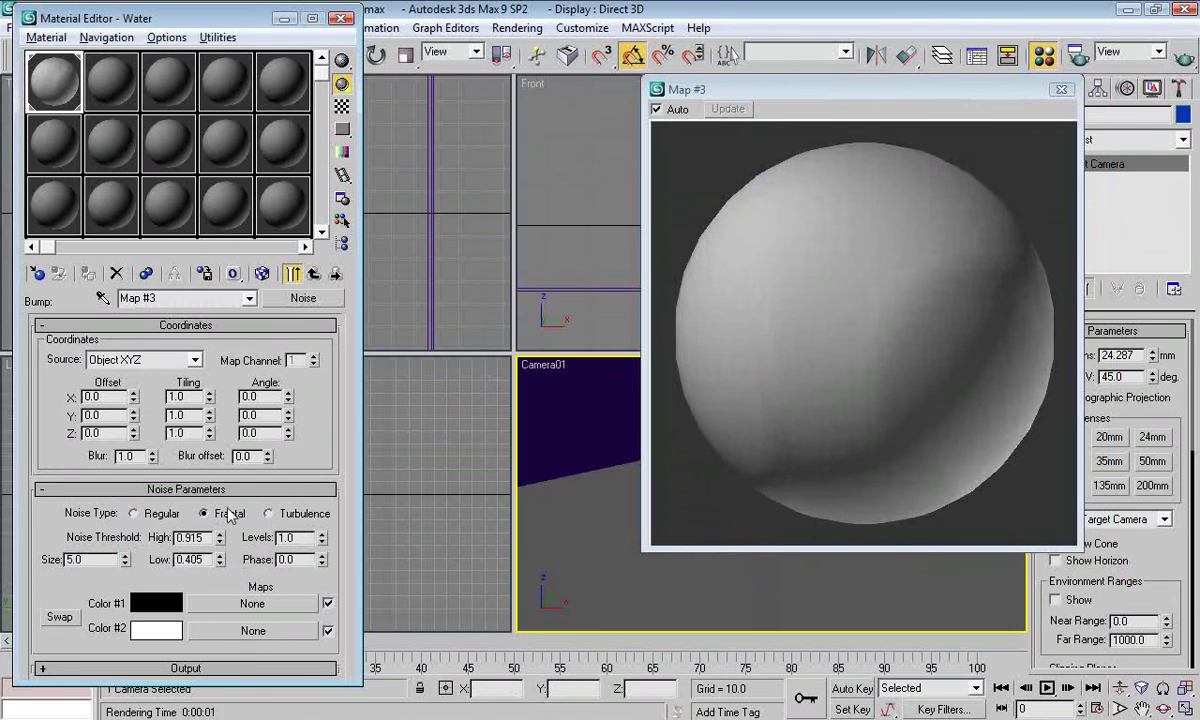
{"action": "left_click_drag", "start_coordinate": [124, 559], "coordinate": [124, 587]}
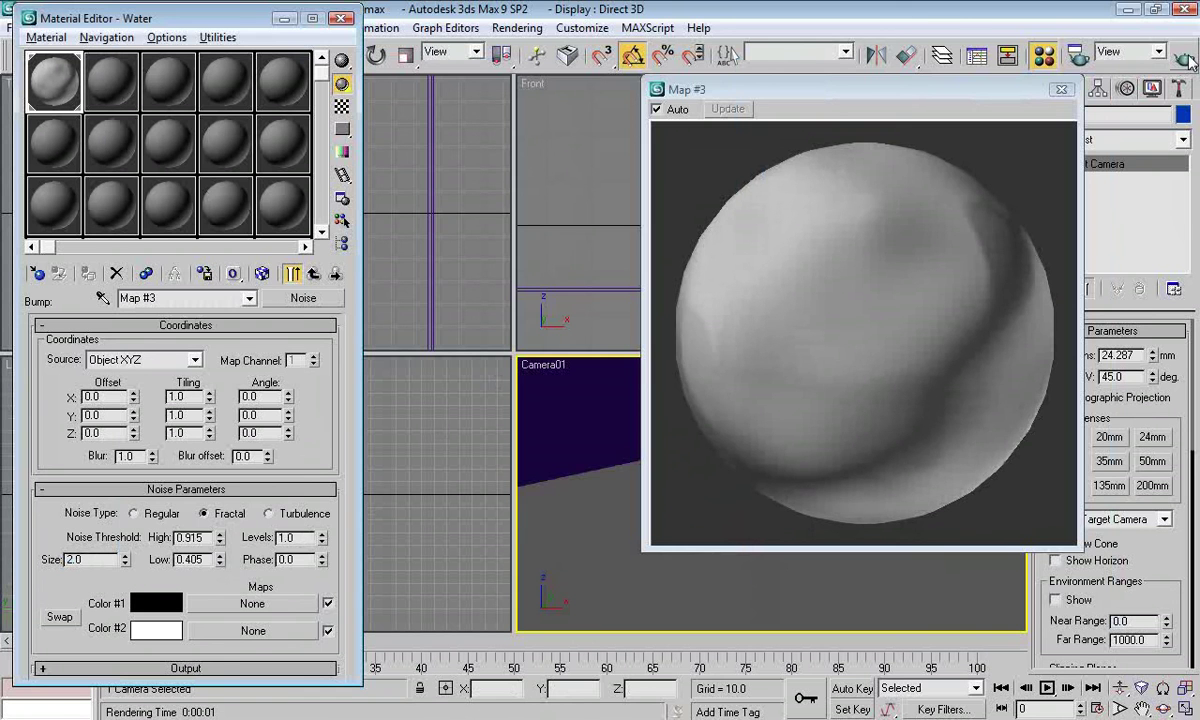
{"action": "left_click", "coordinate": [1178, 90]}
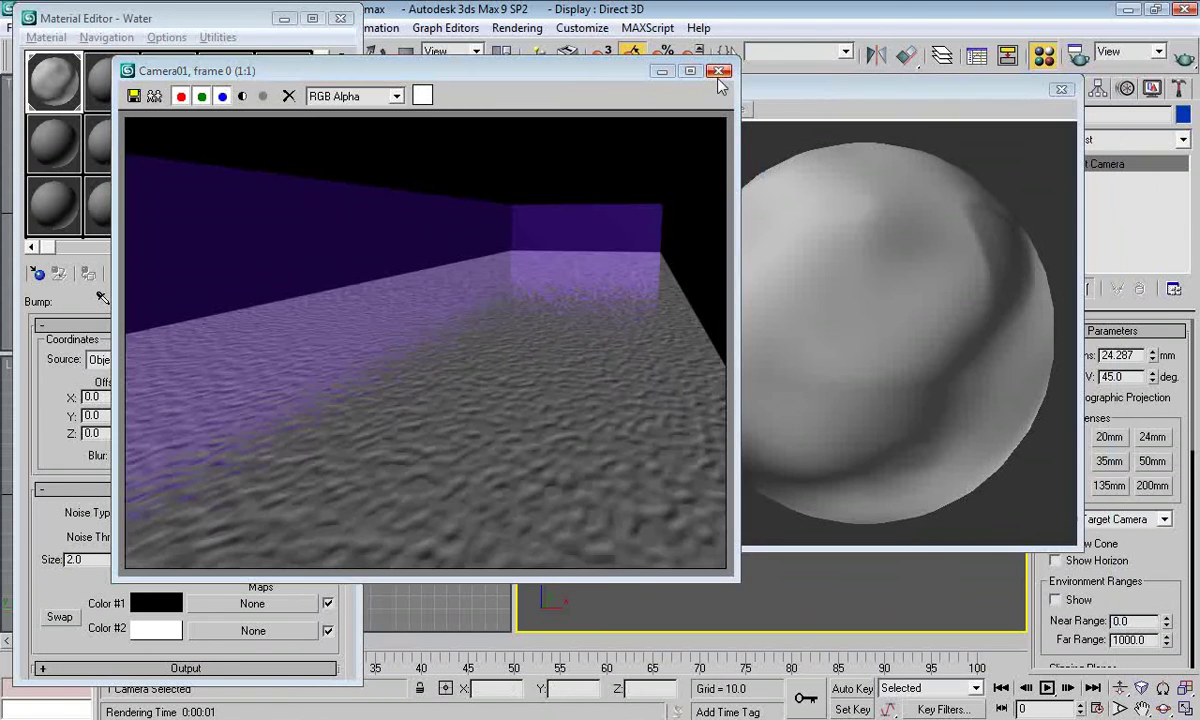
{"action": "left_click", "coordinate": [719, 71]}
{"action": "left_click", "coordinate": [229, 543]}
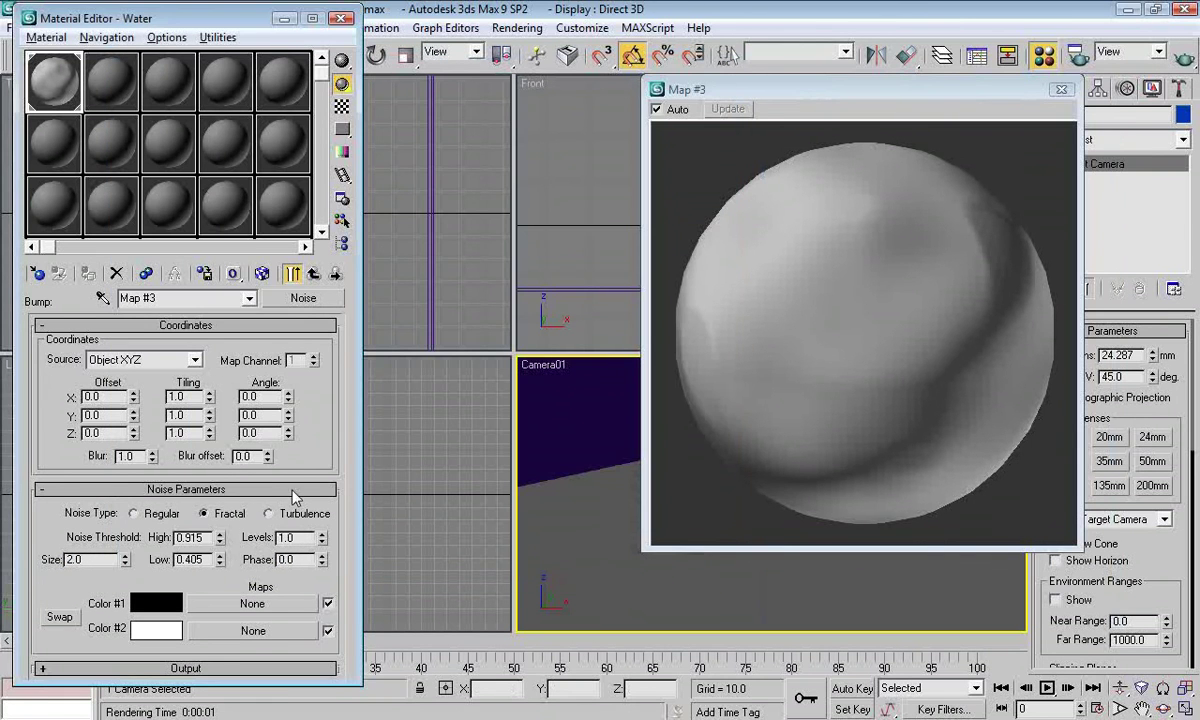
- Set the Noise map's blur to 2.48 and its levels to 2
{"action": "left_click_drag", "start_coordinate": [153, 452], "coordinate": [117, 427]}
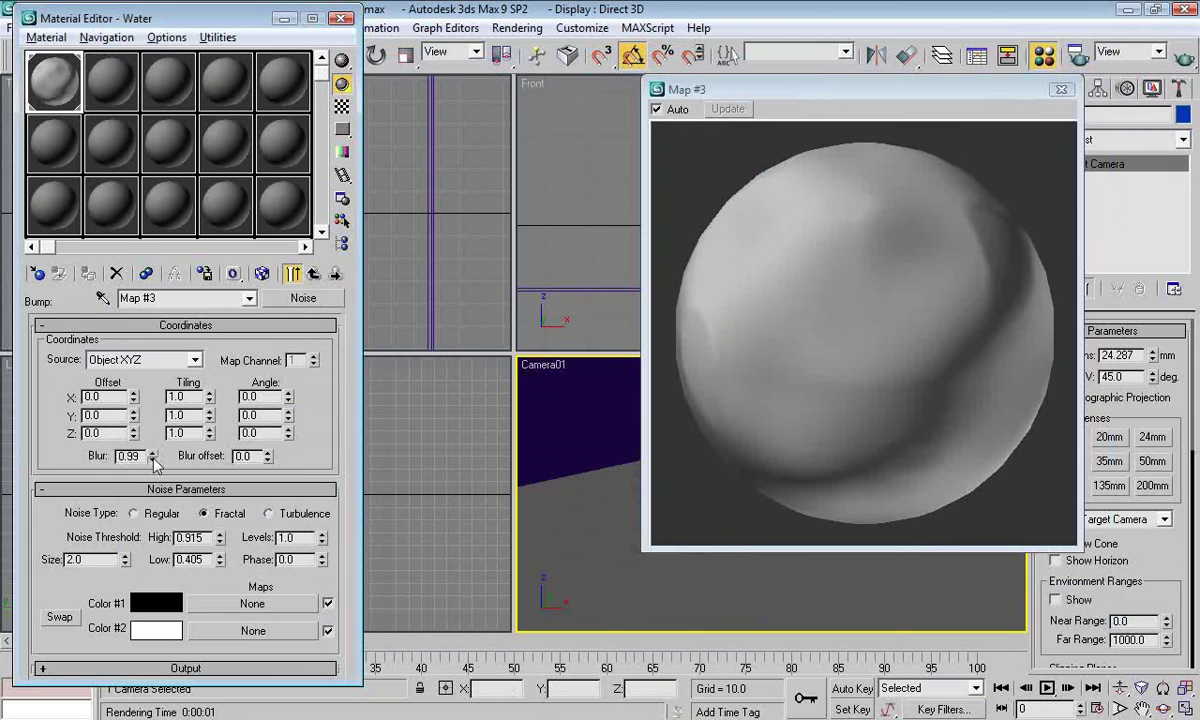
{"action": "double_click", "coordinate": [310, 537]}
{"action": "type", "text": "2"}
{"action": "key", "text": "Return"}
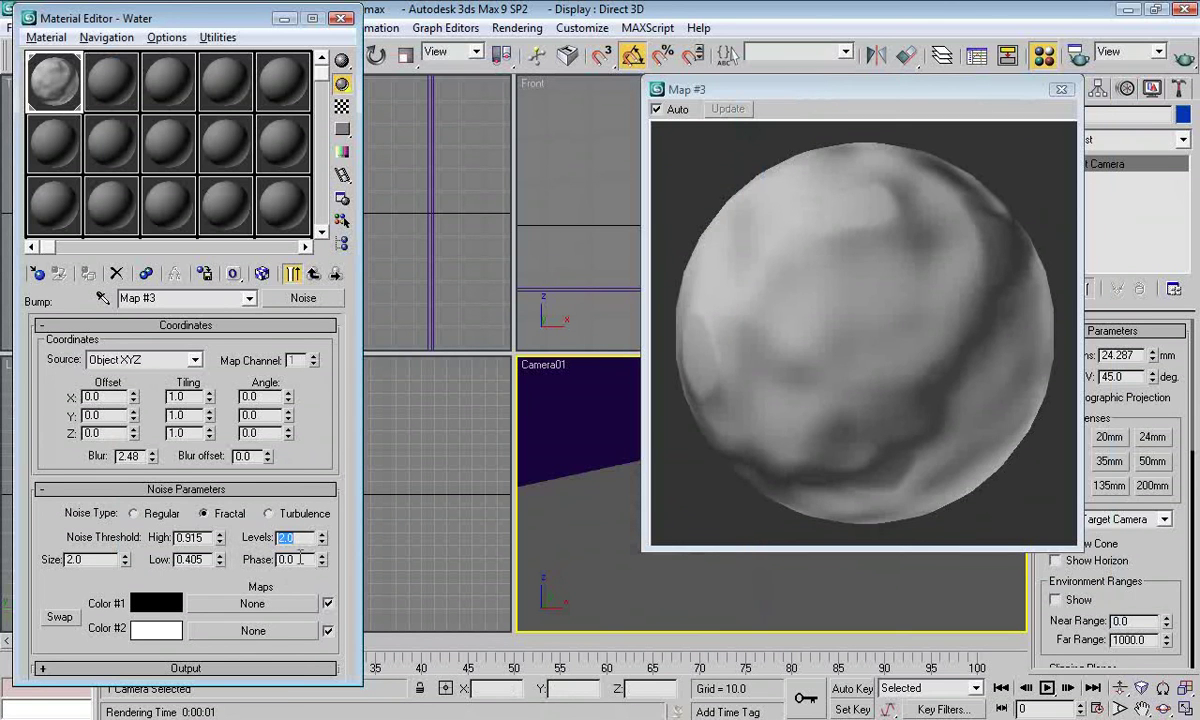
- Set the Noise map's low threshold to 0.2 and size to 3.0, and render the Camera01 view
{"action": "left_click_drag", "start_coordinate": [208, 561], "coordinate": [161, 566]}
{"action": "type", "text": ".2"}
{"action": "key", "text": "Tab"}
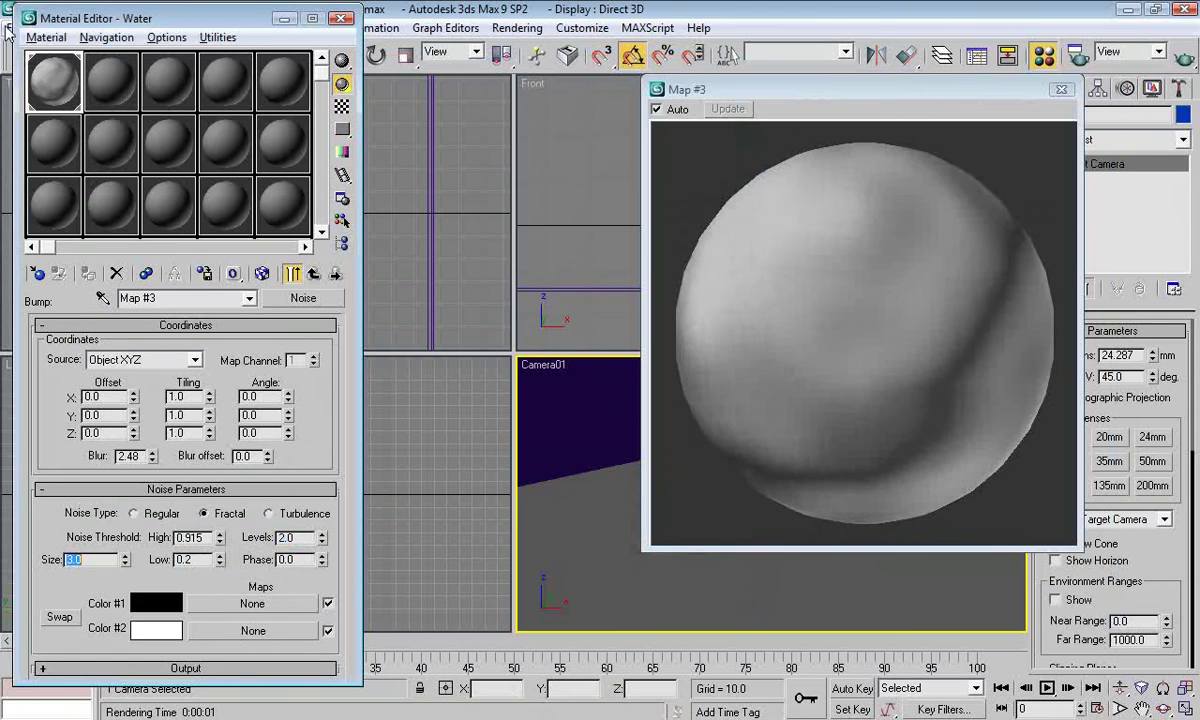
{"action": "left_click", "coordinate": [1187, 58]}
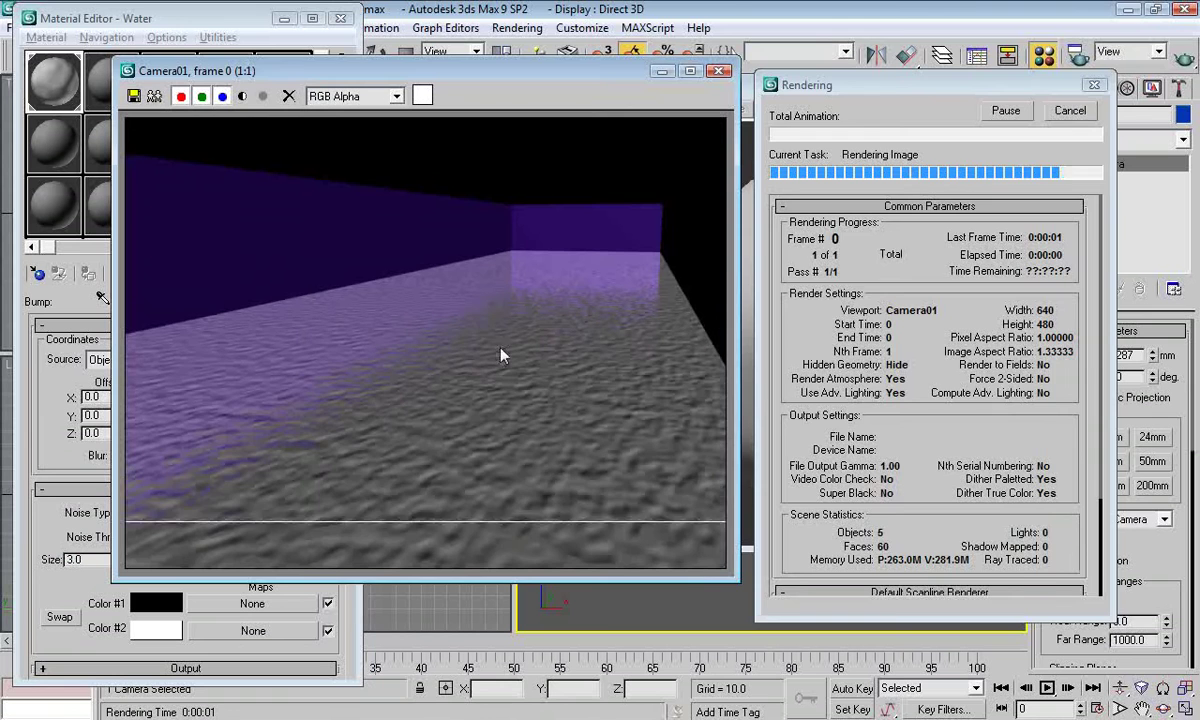
{"action": "left_click", "coordinate": [719, 71]}
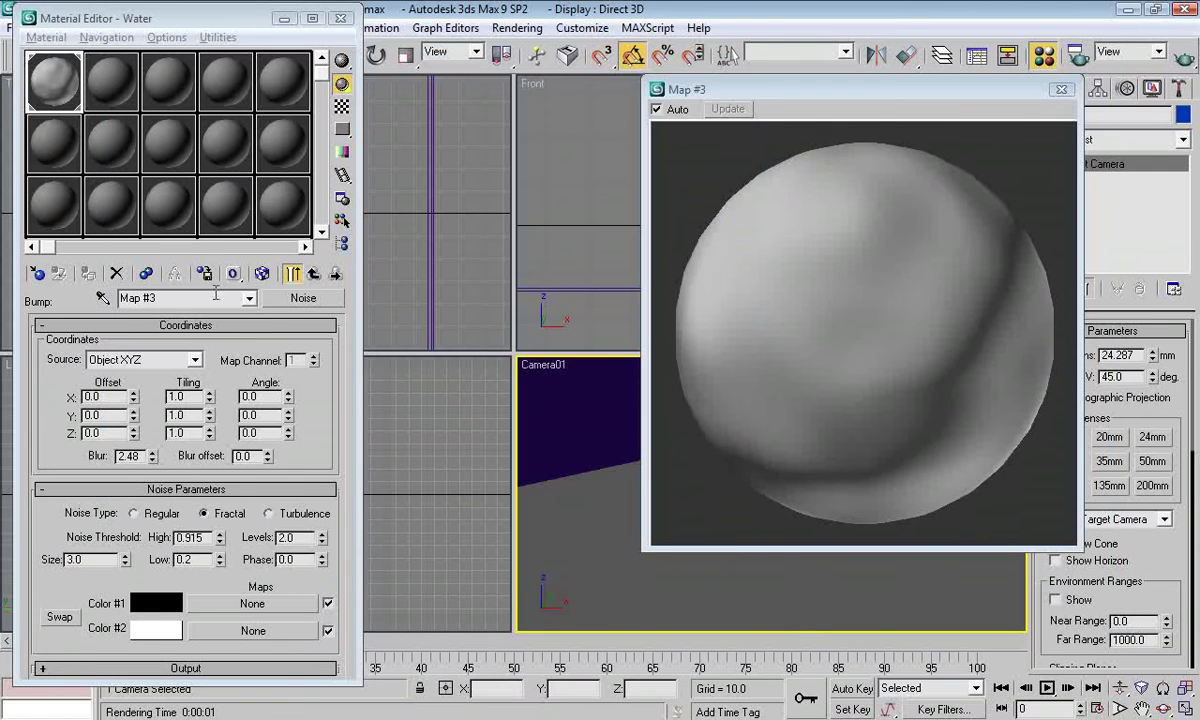
- Return to the Water material, reduce its bump amount to 15, and render the Camera01 view
{"action": "left_click", "coordinate": [313, 273]}
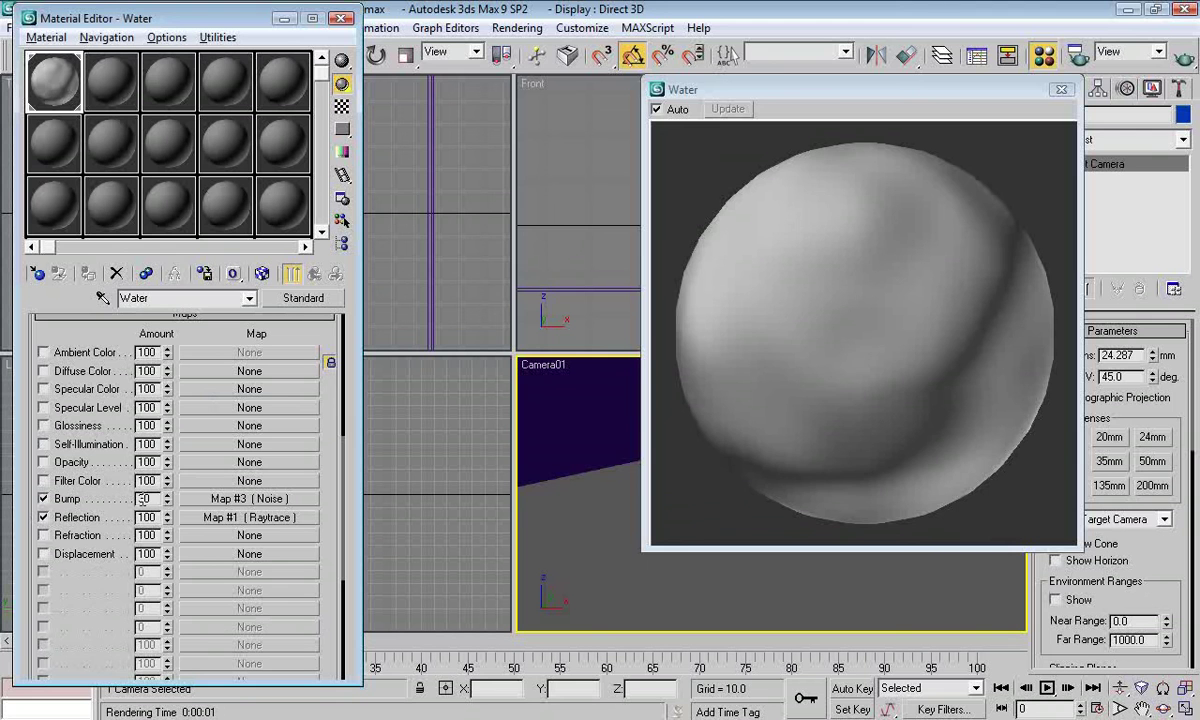
{"action": "double_click", "coordinate": [156, 498]}
{"action": "key", "text": "Return"}
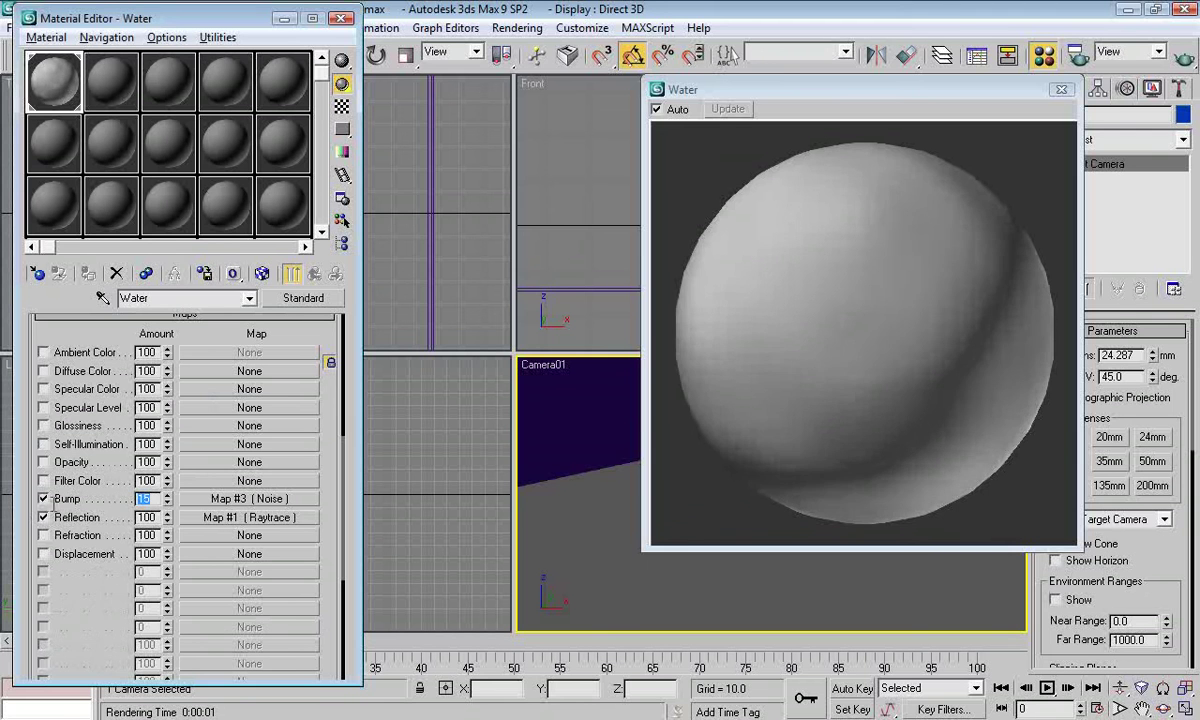
{"action": "left_click", "coordinate": [1183, 57]}
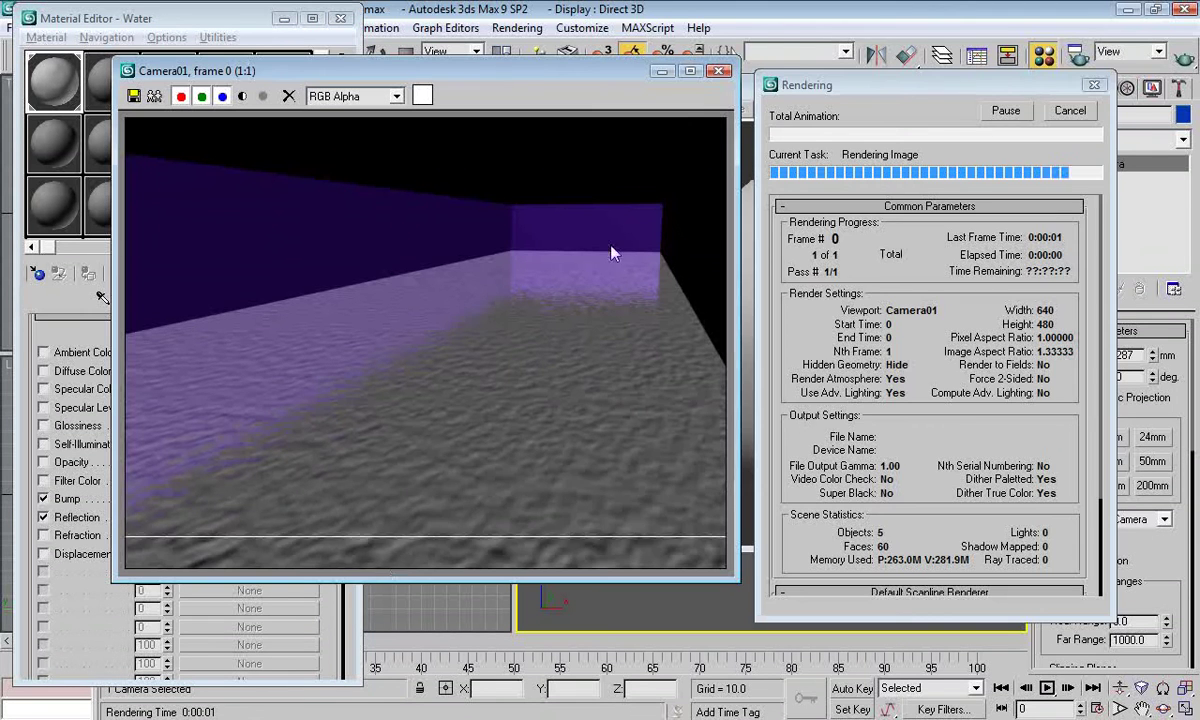
{"action": "left_click", "coordinate": [718, 71]}
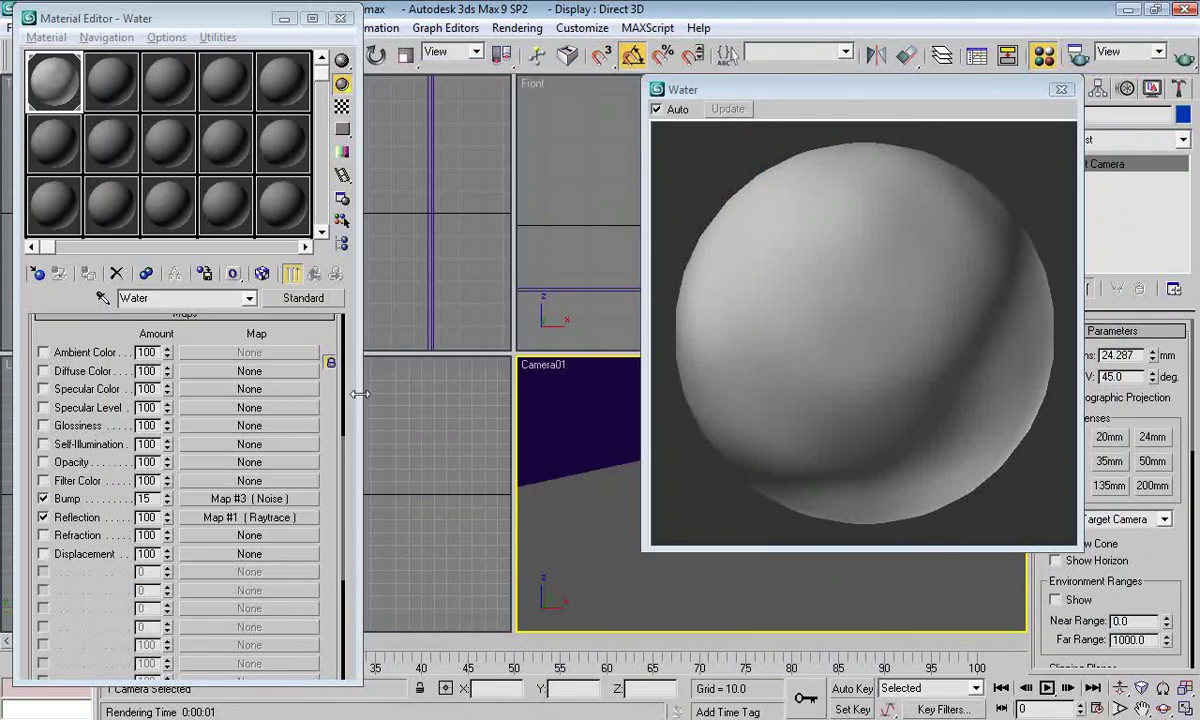
- Set the Water material's specular level to 30 and glossiness to 35, and render the Camera01 view
{"action": "left_click_drag", "start_coordinate": [305, 366], "coordinate": [283, 704]}
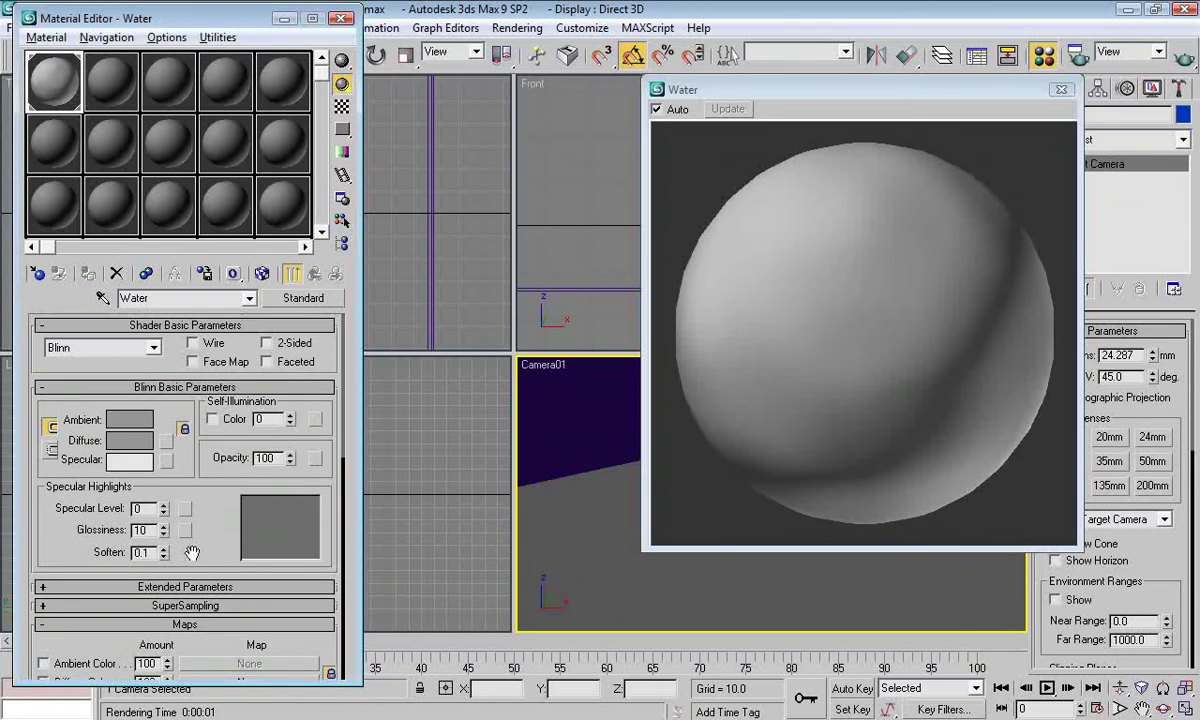
{"action": "mouse_move", "coordinate": [164, 504]}
{"action": "left_mouse_down"}
{"action": "mouse_move", "coordinate": [157, 441]}
{"action": "mouse_move", "coordinate": [164, 482]}
{"action": "left_mouse_up"}
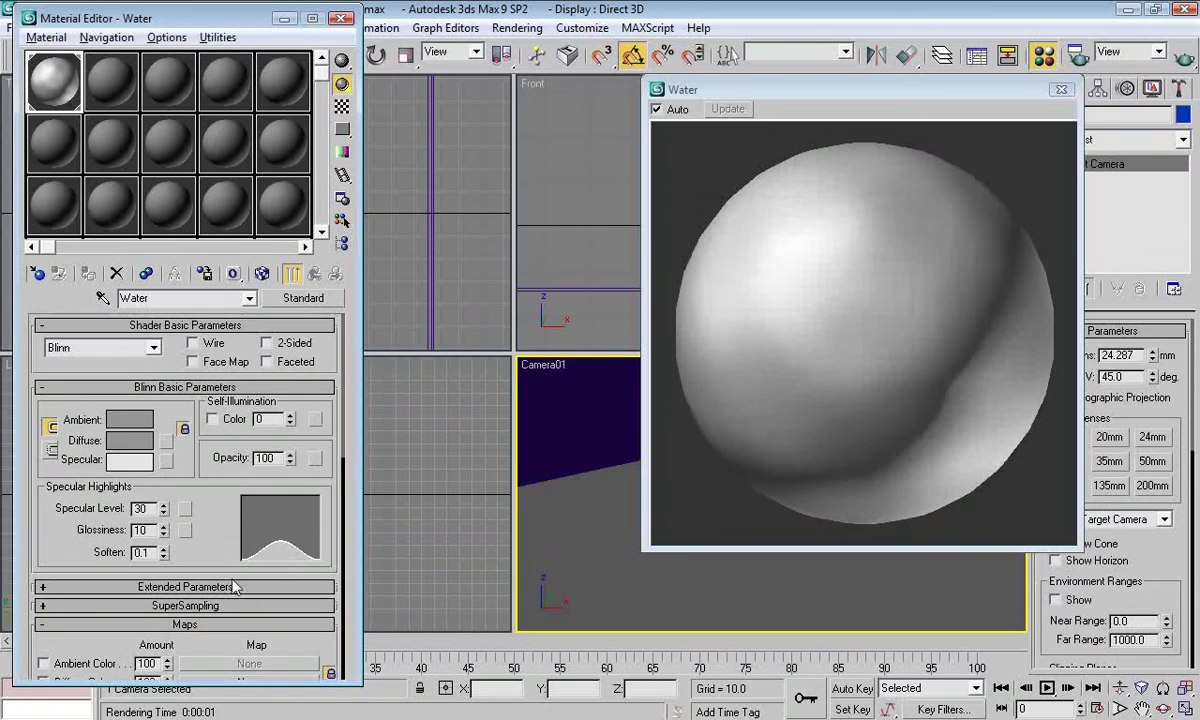
{"action": "left_click_drag", "start_coordinate": [165, 528], "coordinate": [163, 478]}
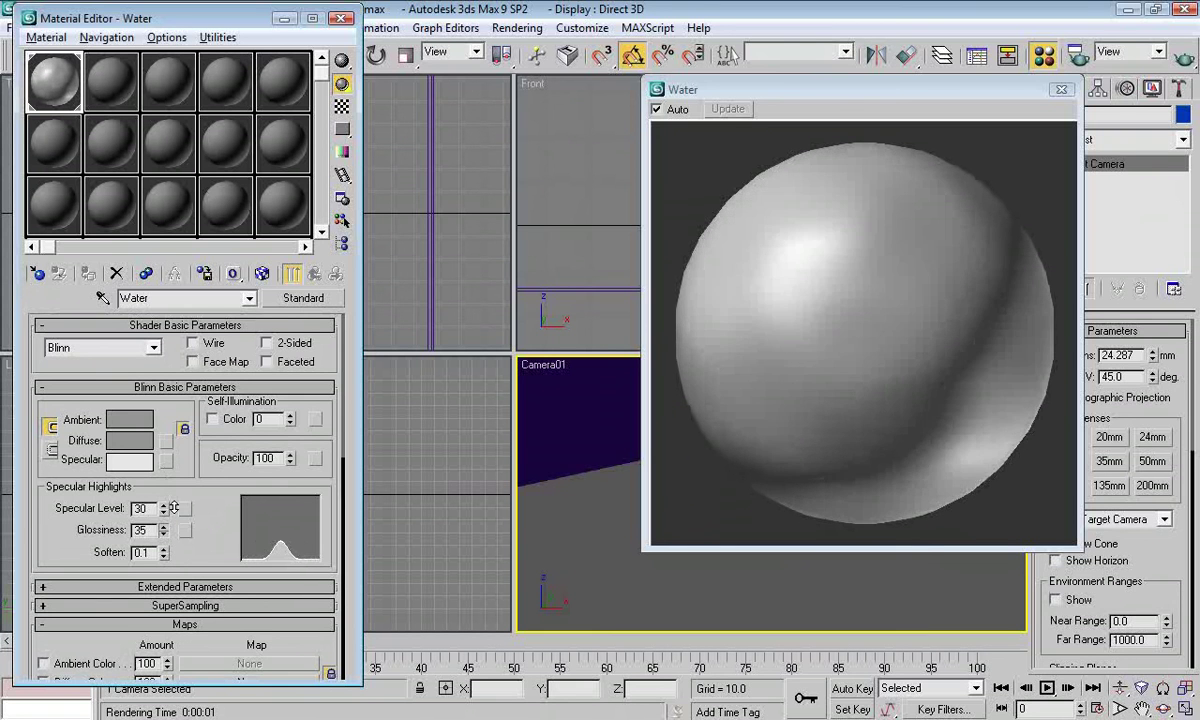
{"action": "left_click", "coordinate": [1184, 57]}
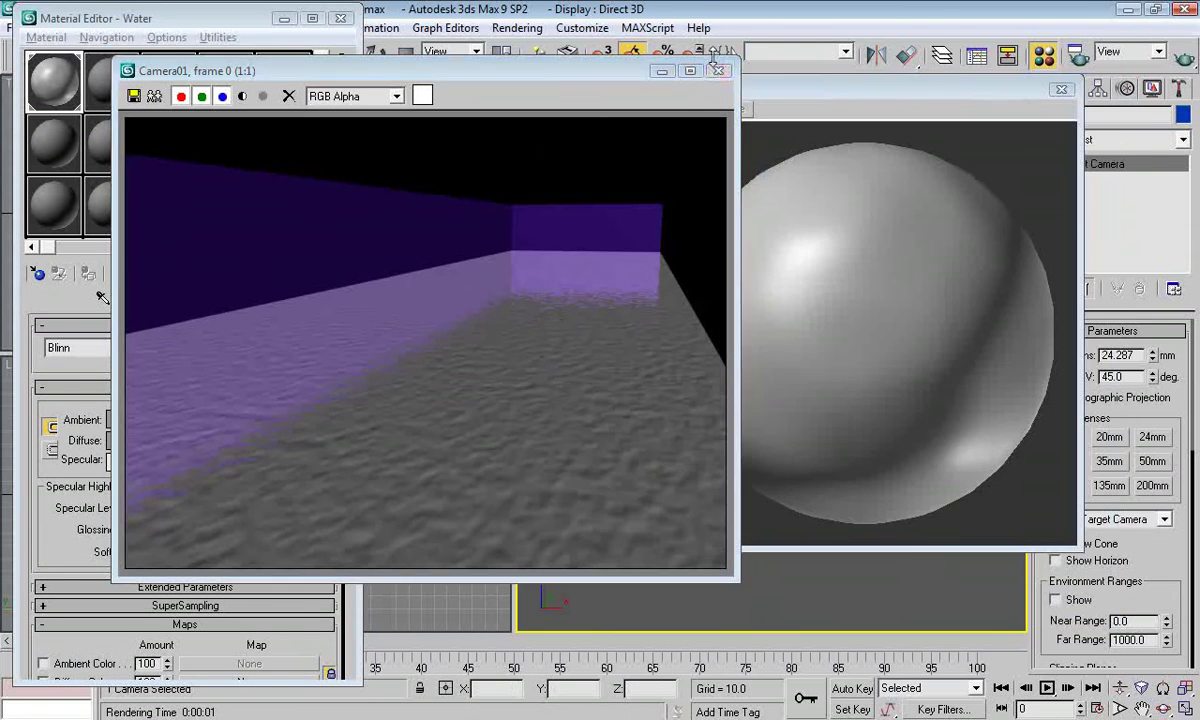
{"action": "left_click", "coordinate": [716, 72]}
{"action": "left_click", "coordinate": [211, 536]}
{"action": "scroll", "coordinate": [195, 485], "scroll_direction": "down", "scroll_amount": 8}
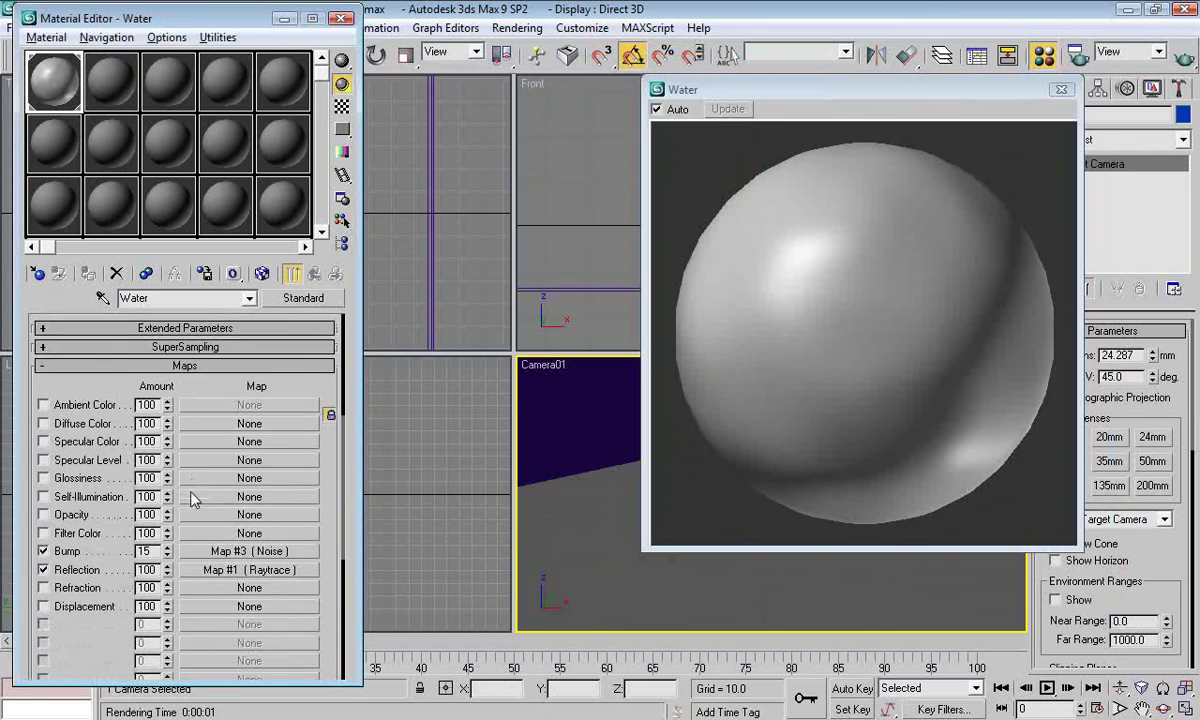
- Set the render output to 35mm 1.66:1 (cine) at 1024x614, render Camera01, and close the rendered frame and material preview windows
{"action": "left_click", "coordinate": [1072, 54]}
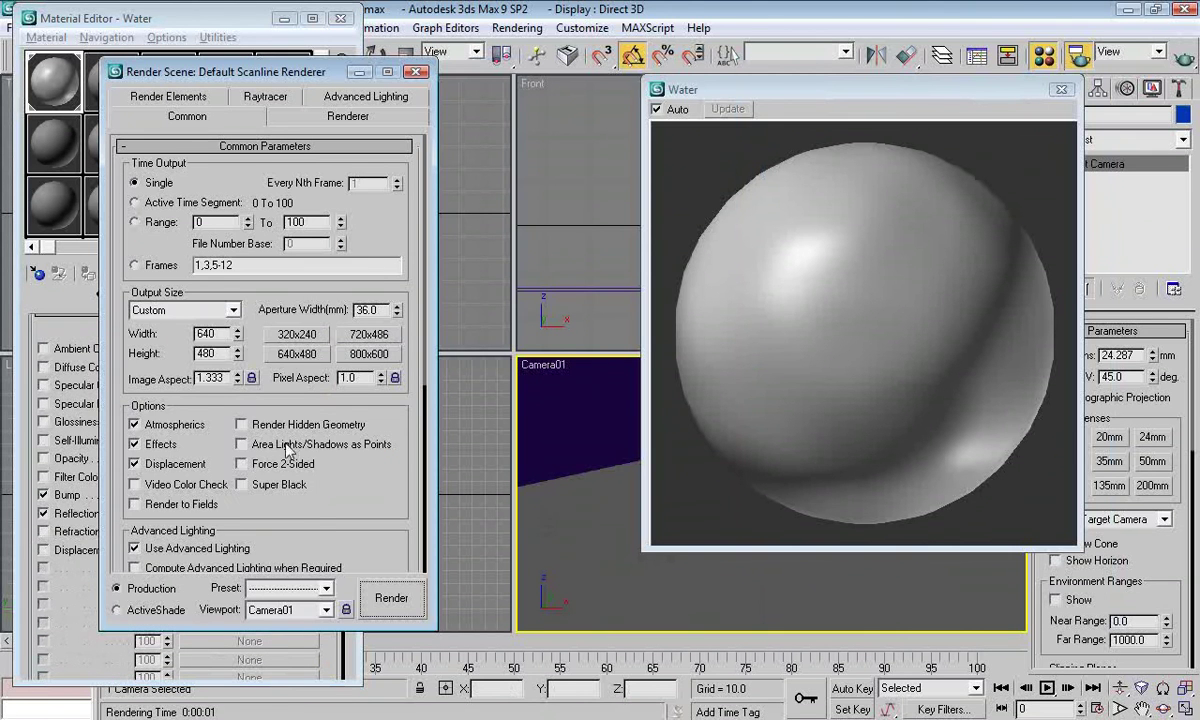
{"action": "left_click", "coordinate": [233, 310]}
{"action": "left_click", "coordinate": [185, 372]}
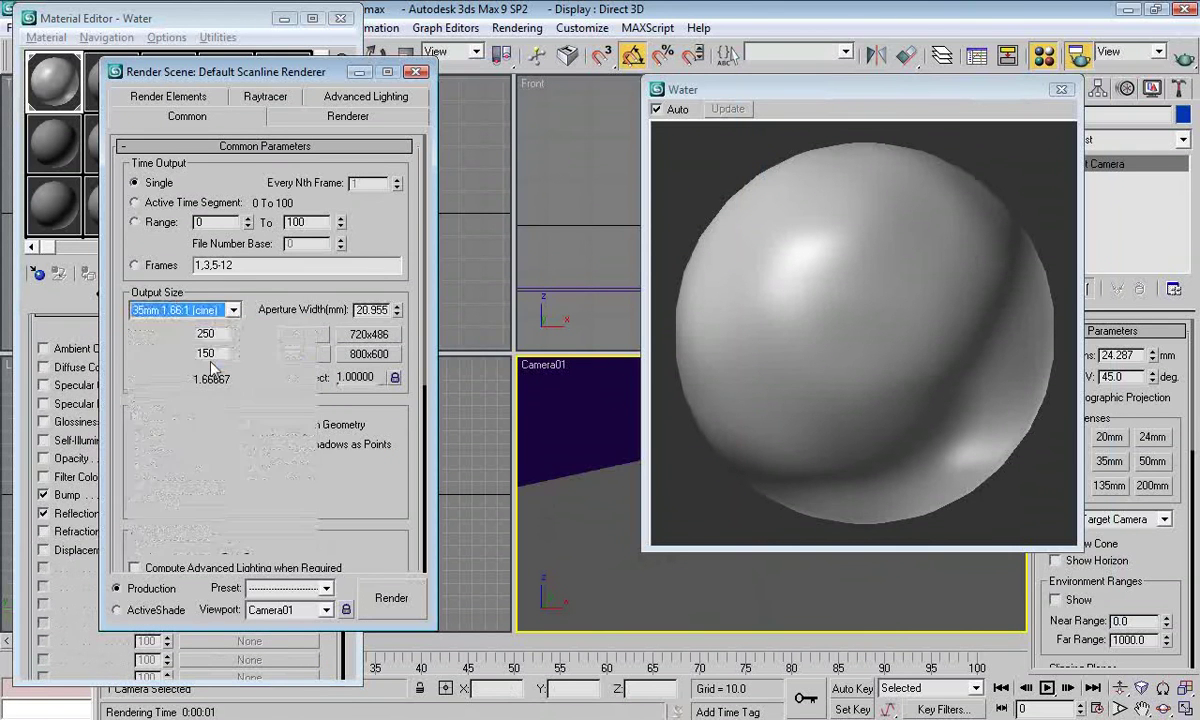
{"action": "left_click", "coordinate": [233, 310]}
{"action": "left_click", "coordinate": [234, 312]}
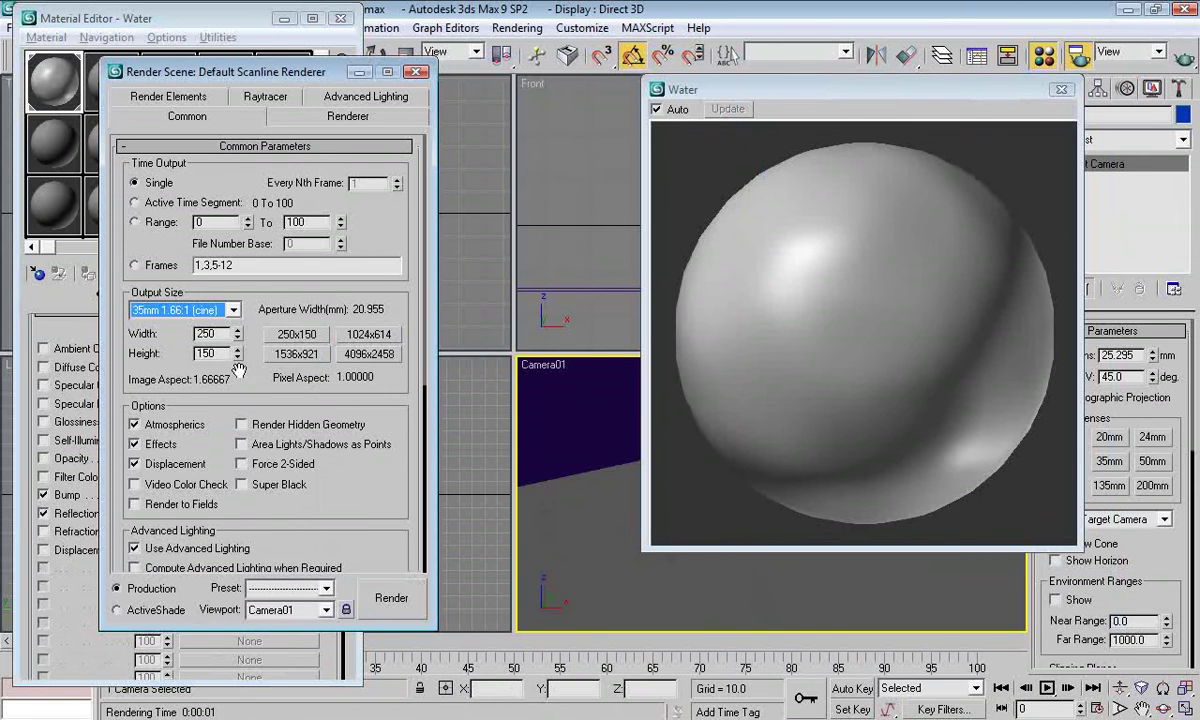
{"action": "left_click", "coordinate": [369, 335]}
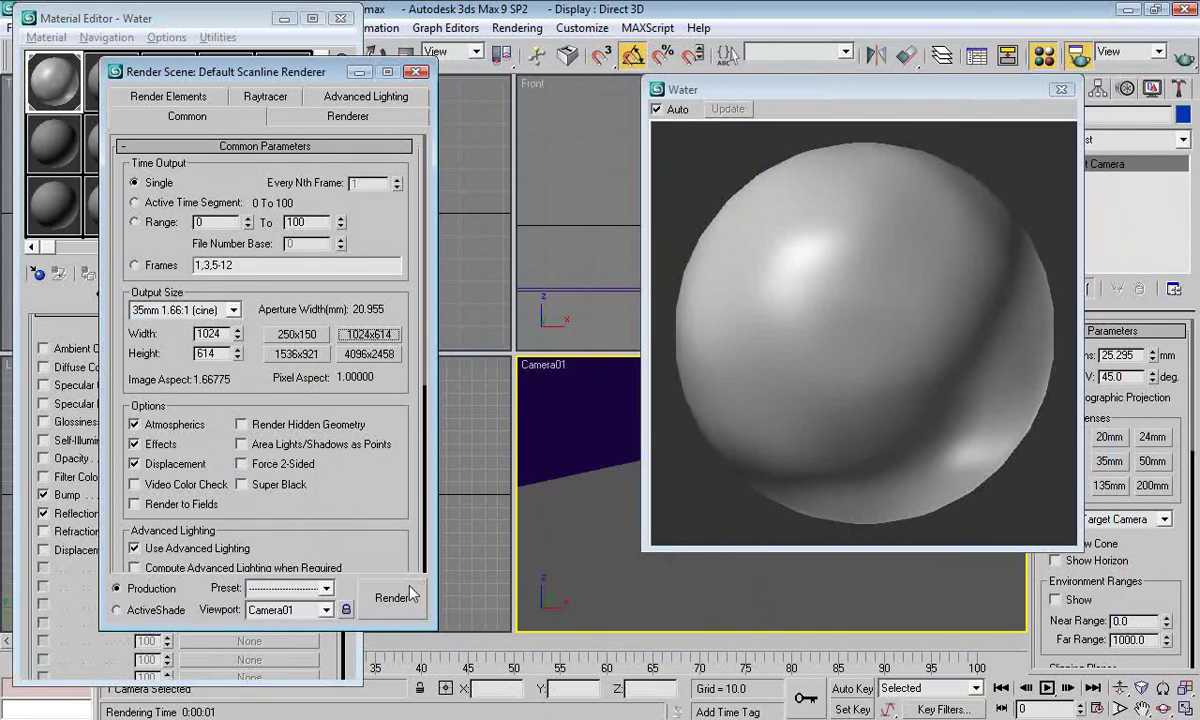
{"action": "left_click", "coordinate": [375, 610]}
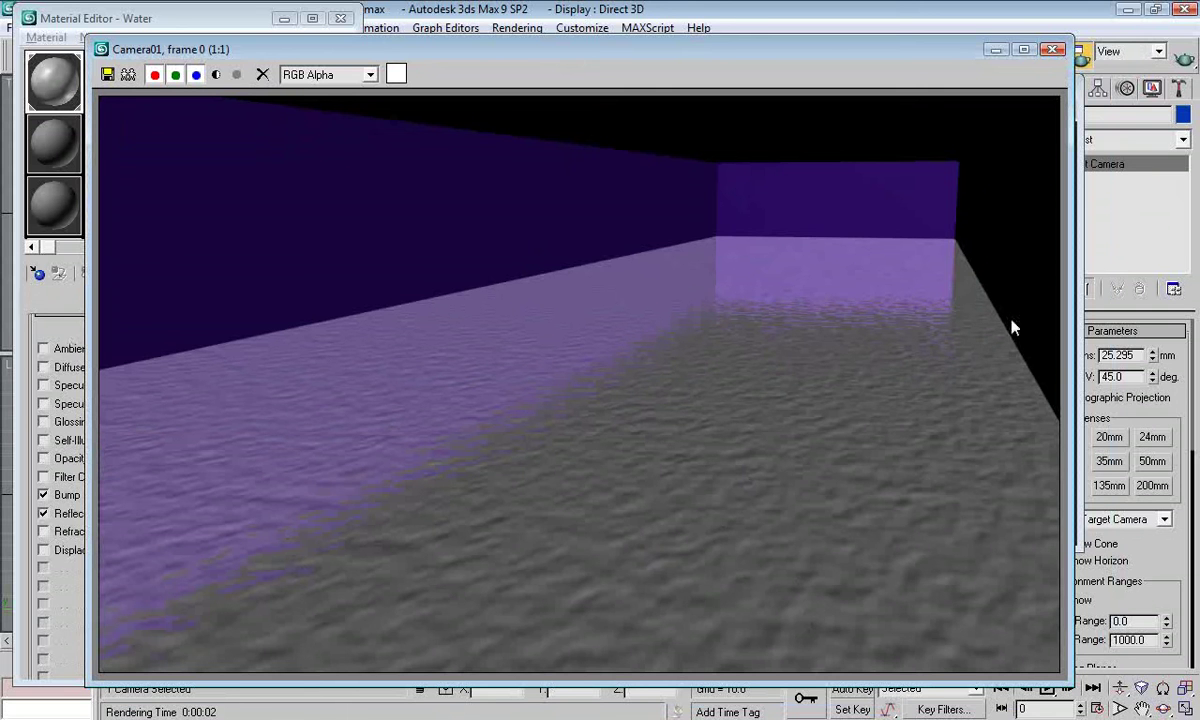
{"action": "left_click", "coordinate": [1053, 50]}
{"action": "left_click", "coordinate": [965, 127]}
{"action": "left_click", "coordinate": [1059, 90]}
- Set the Water material's reflection amount to 85 and render the Camera01 view
{"action": "left_click_drag", "start_coordinate": [335, 434], "coordinate": [329, 618]}
{"action": "left_click_drag", "start_coordinate": [233, 509], "coordinate": [208, 287]}
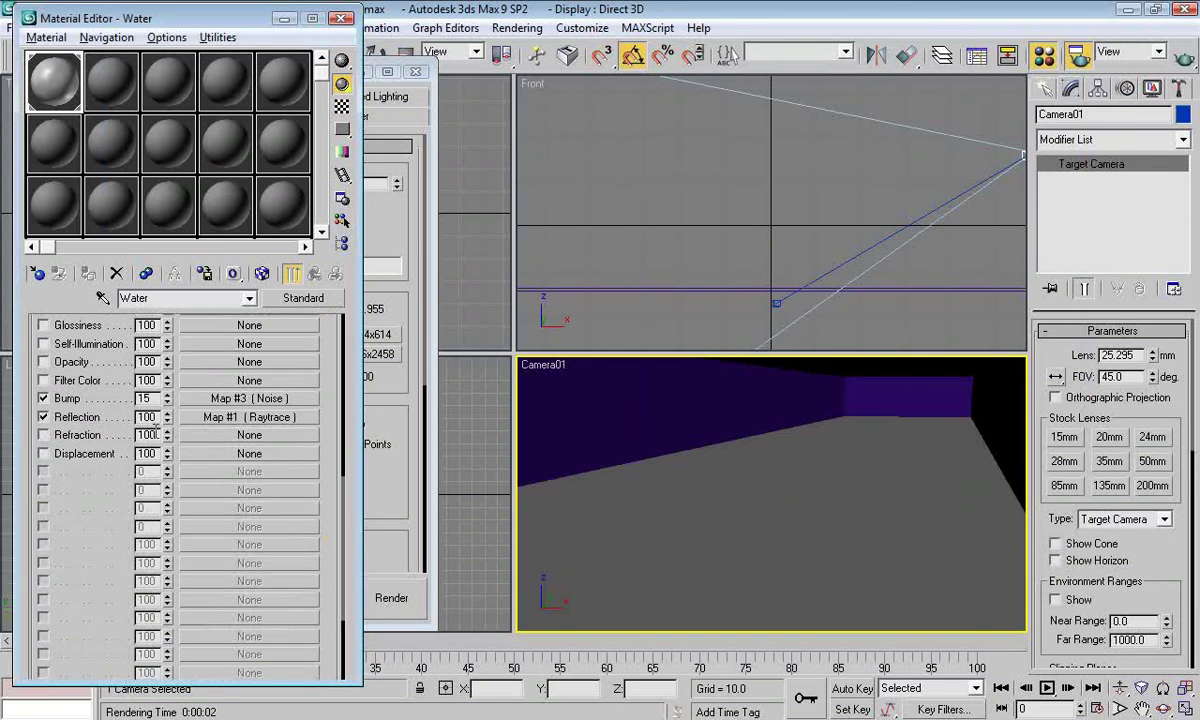
{"action": "double_click", "coordinate": [147, 417]}
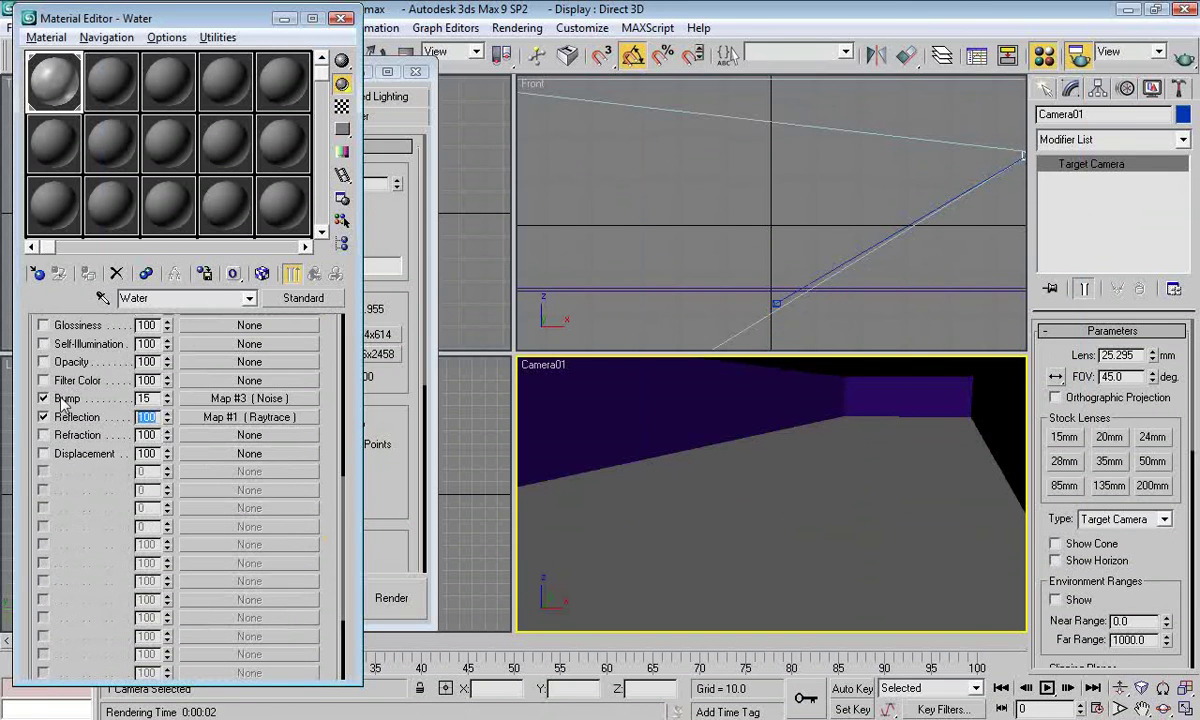
{"action": "type", "text": "85"}
{"action": "left_click", "coordinate": [1185, 53]}
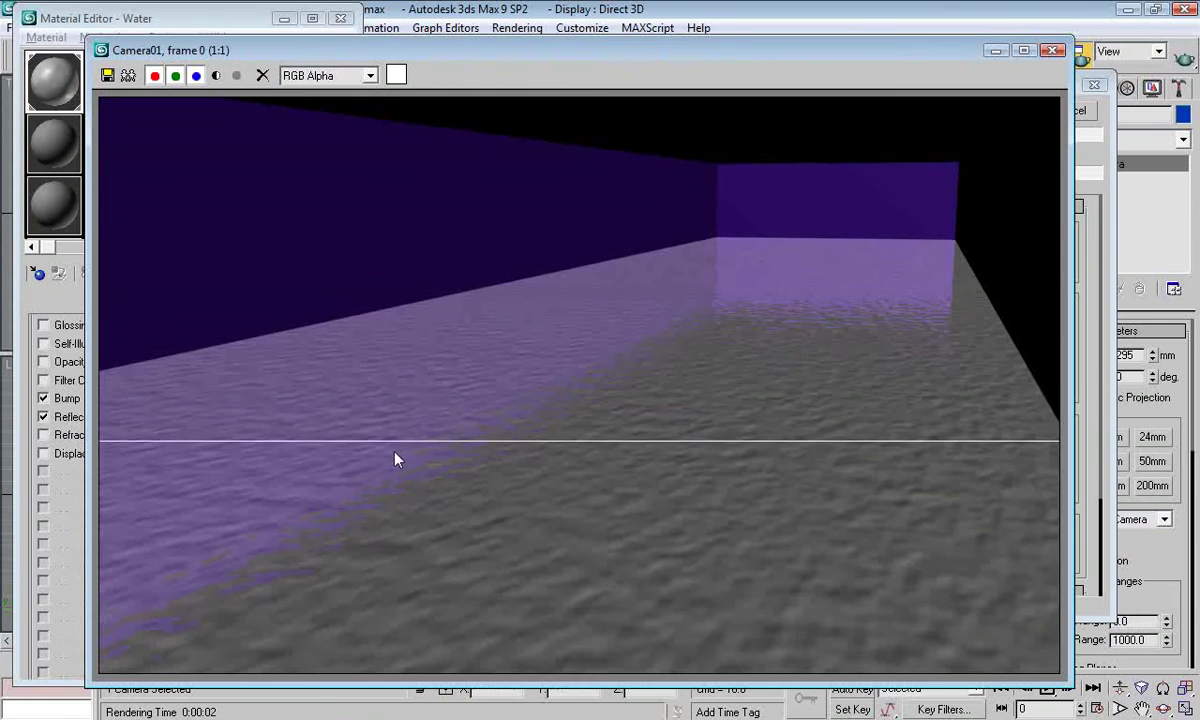
{"action": "left_click", "coordinate": [1054, 50]}
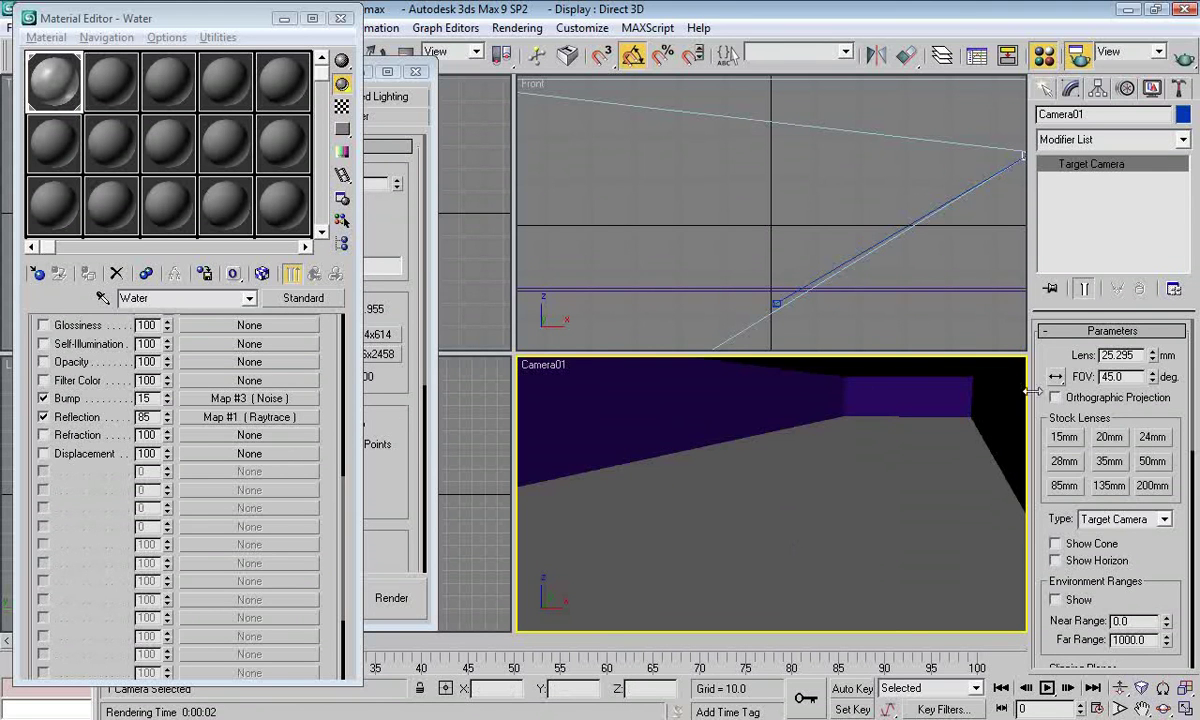
- Create a standard Omni light in the Camera01 view, near the hall's far wall
{"action": "left_click_drag", "start_coordinate": [1090, 520], "coordinate": [1085, 420]}
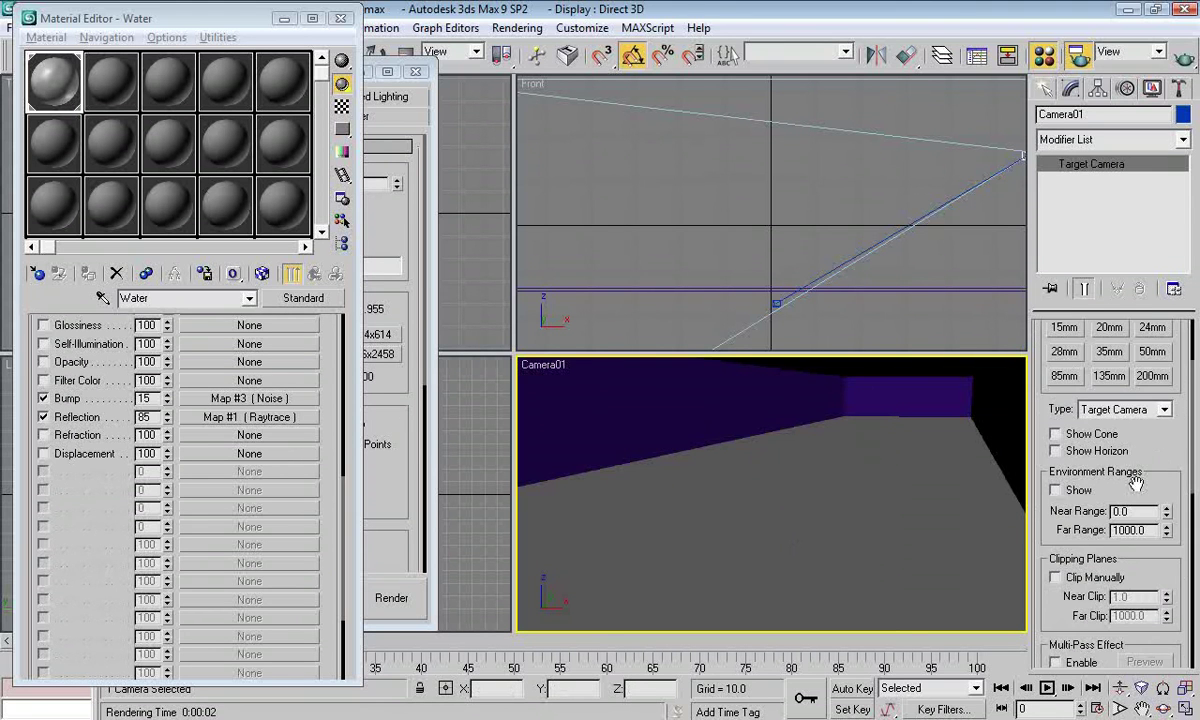
{"action": "left_click_drag", "start_coordinate": [1155, 442], "coordinate": [1150, 552]}
{"action": "left_click", "coordinate": [1045, 89]}
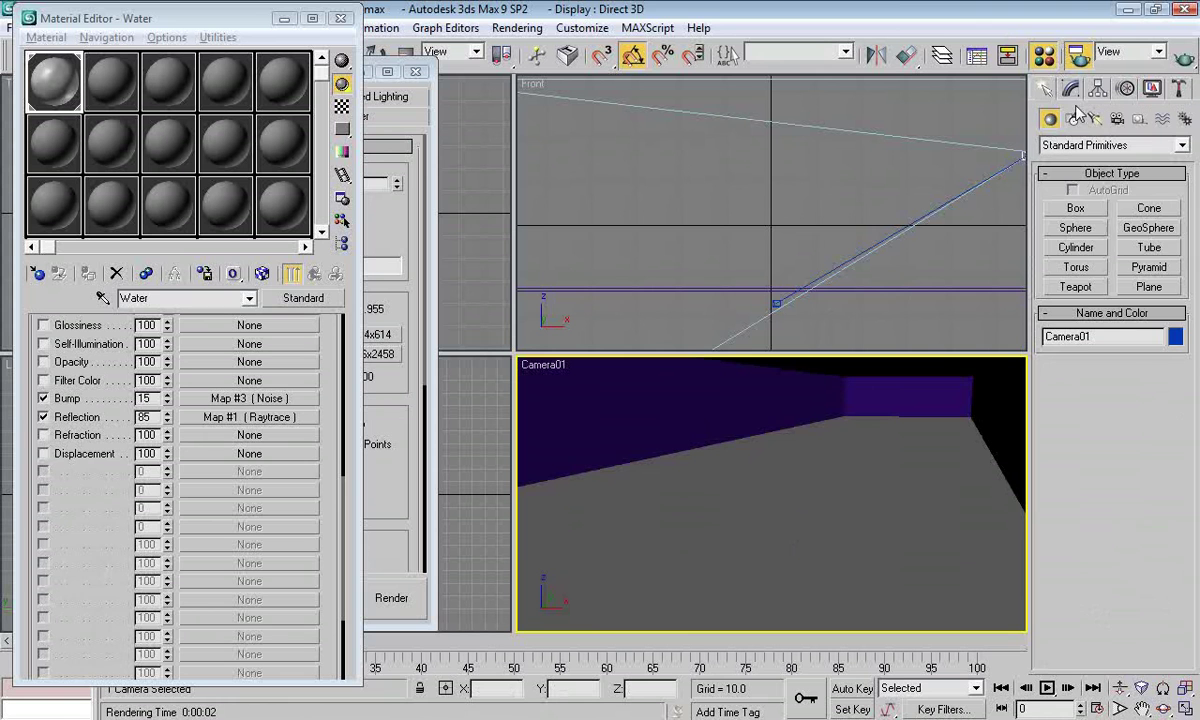
{"action": "left_click", "coordinate": [1095, 119]}
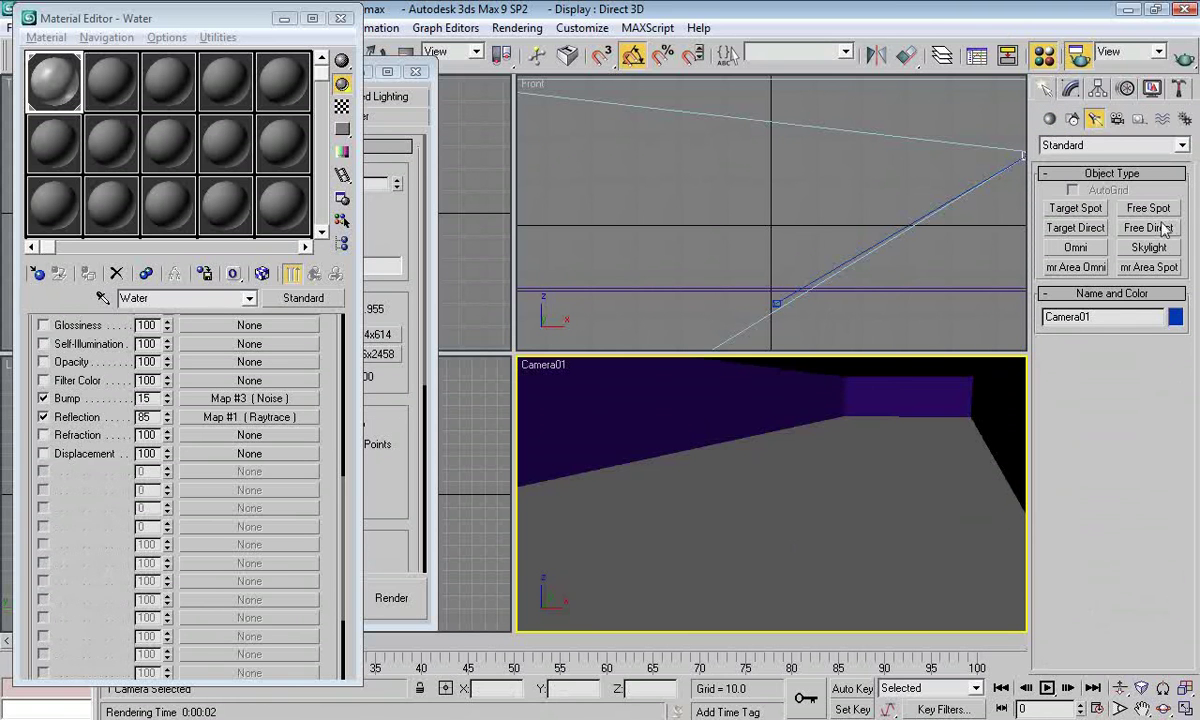
{"action": "left_click", "coordinate": [1076, 247]}
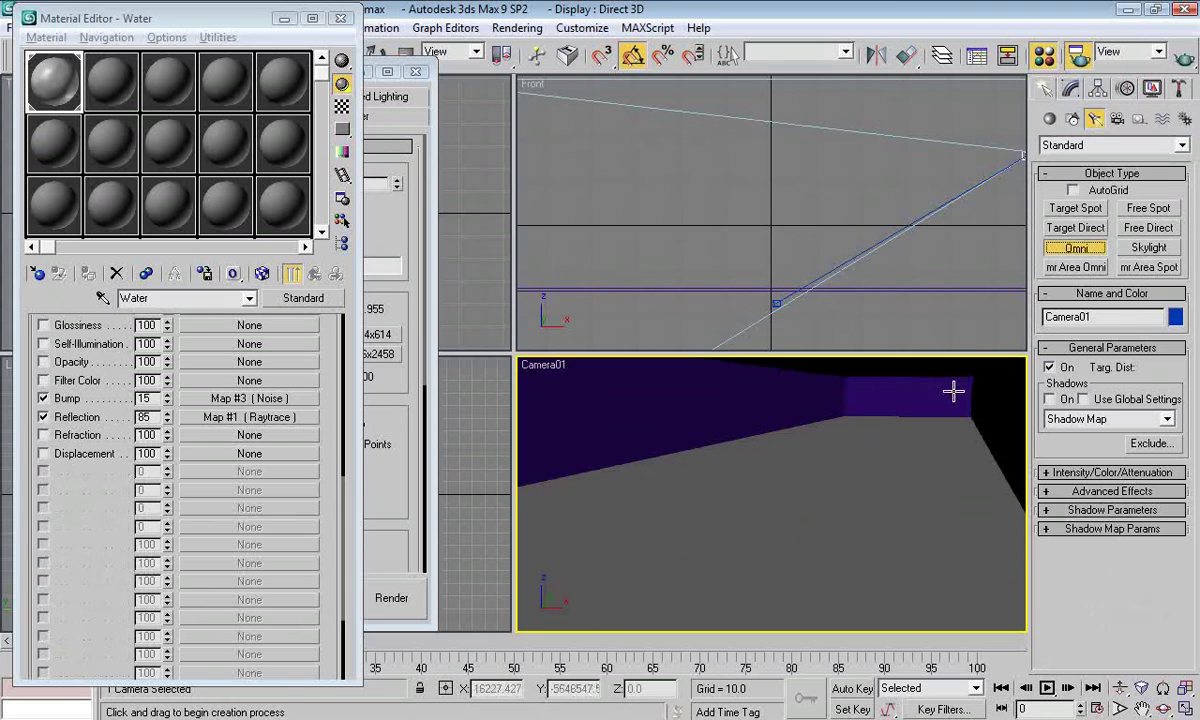
{"action": "left_click_drag", "start_coordinate": [937, 394], "coordinate": [912, 398]}
- Move the Omni light inside the hall in the Front view to about X -184, Z 142, and close the Material Editor and Render Scene windows
{"action": "right_click", "coordinate": [648, 174]}
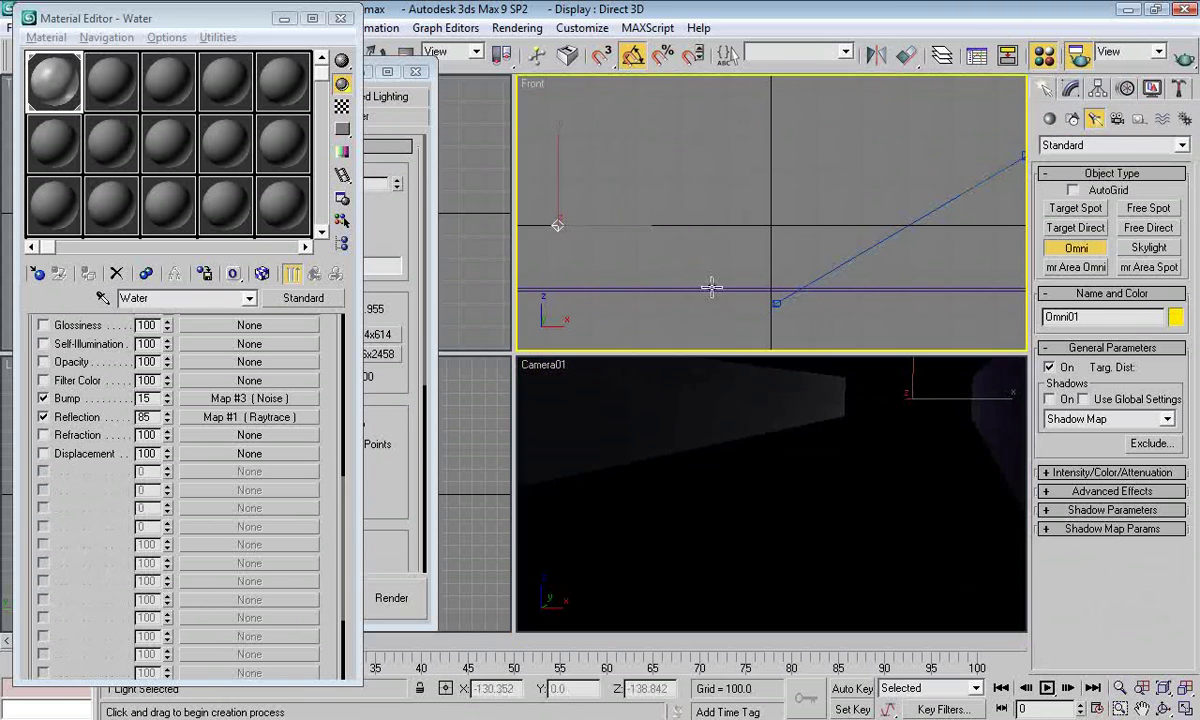
{"action": "scroll", "coordinate": [648, 174], "scroll_direction": "down", "scroll_amount": 3}
{"action": "right_click", "coordinate": [708, 215]}
{"action": "left_click_drag", "start_coordinate": [708, 216], "coordinate": [752, 194]}
{"action": "left_click", "coordinate": [340, 18]}
{"action": "left_click", "coordinate": [416, 71]}
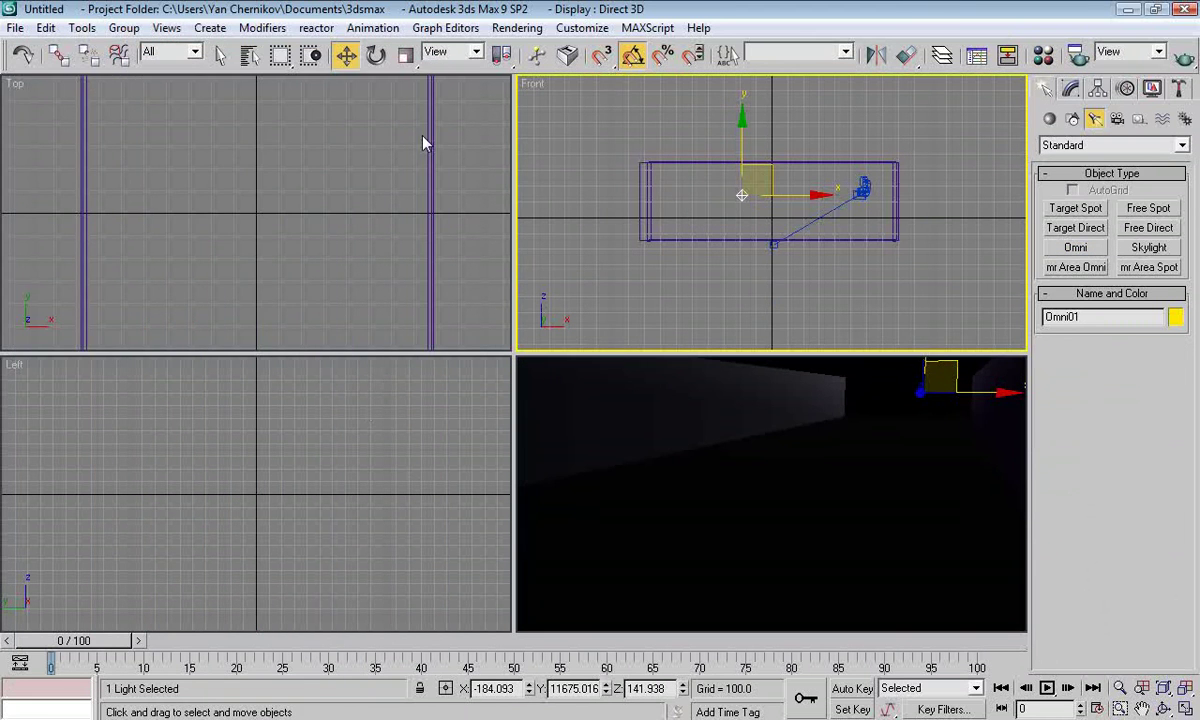
- Move the Omni light along the hall in the Top view to about Y 283, between the end walls
{"action": "right_click", "coordinate": [400, 232]}
{"action": "scroll", "coordinate": [303, 201], "scroll_direction": "down", "scroll_amount": 4}
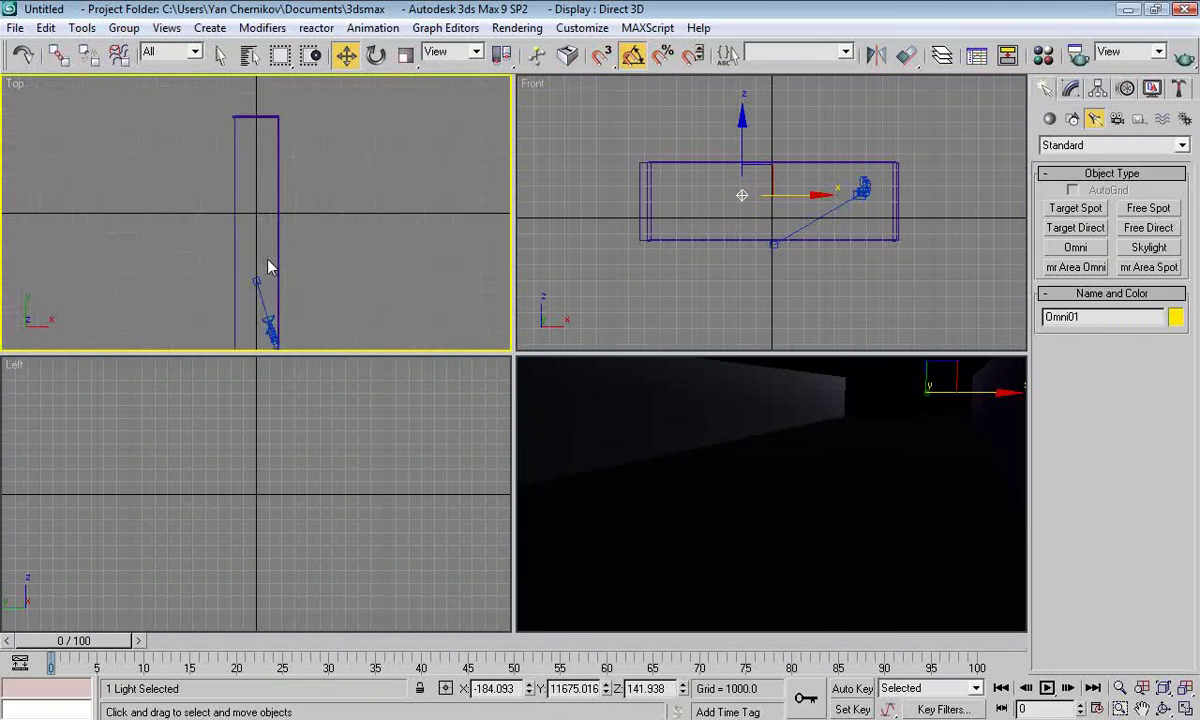
{"action": "scroll", "coordinate": [276, 255], "scroll_direction": "down", "scroll_amount": 2}
{"action": "left_click_drag", "start_coordinate": [255, 80], "coordinate": [255, 212]}
{"action": "right_click", "coordinate": [270, 415]}
- Render the Camera01 view with the Omni light and minimize the rendered frame
{"action": "right_click", "coordinate": [782, 464]}
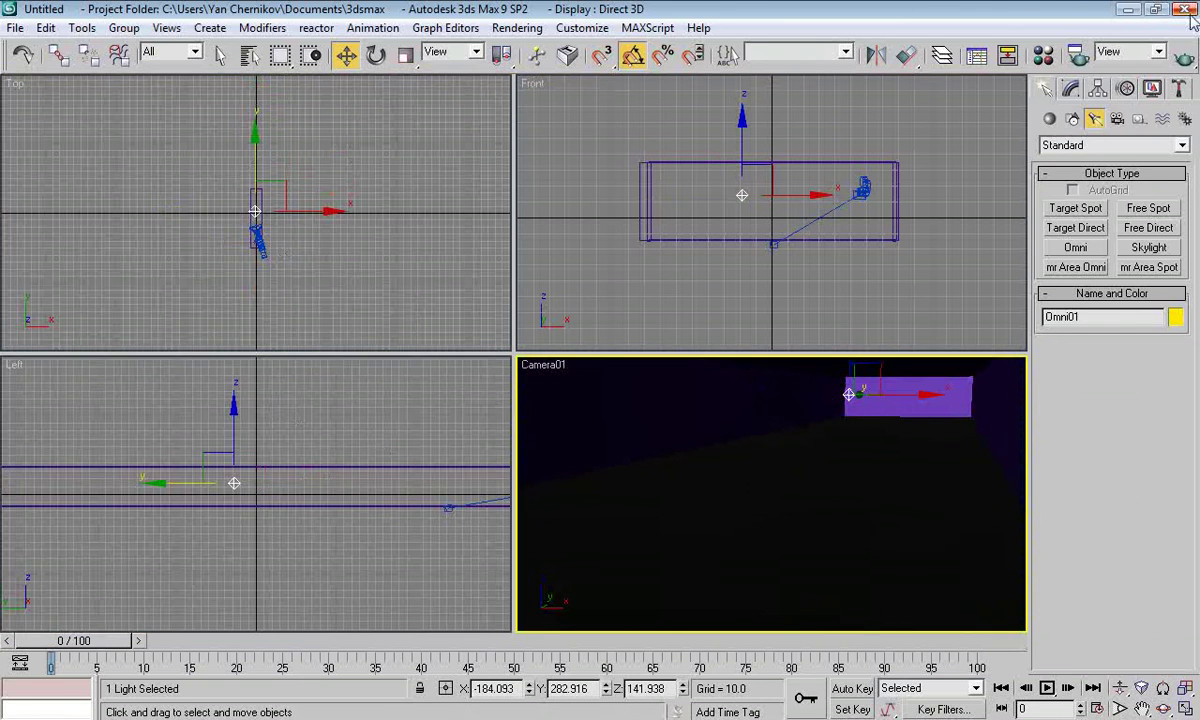
{"action": "left_click", "coordinate": [1184, 55]}
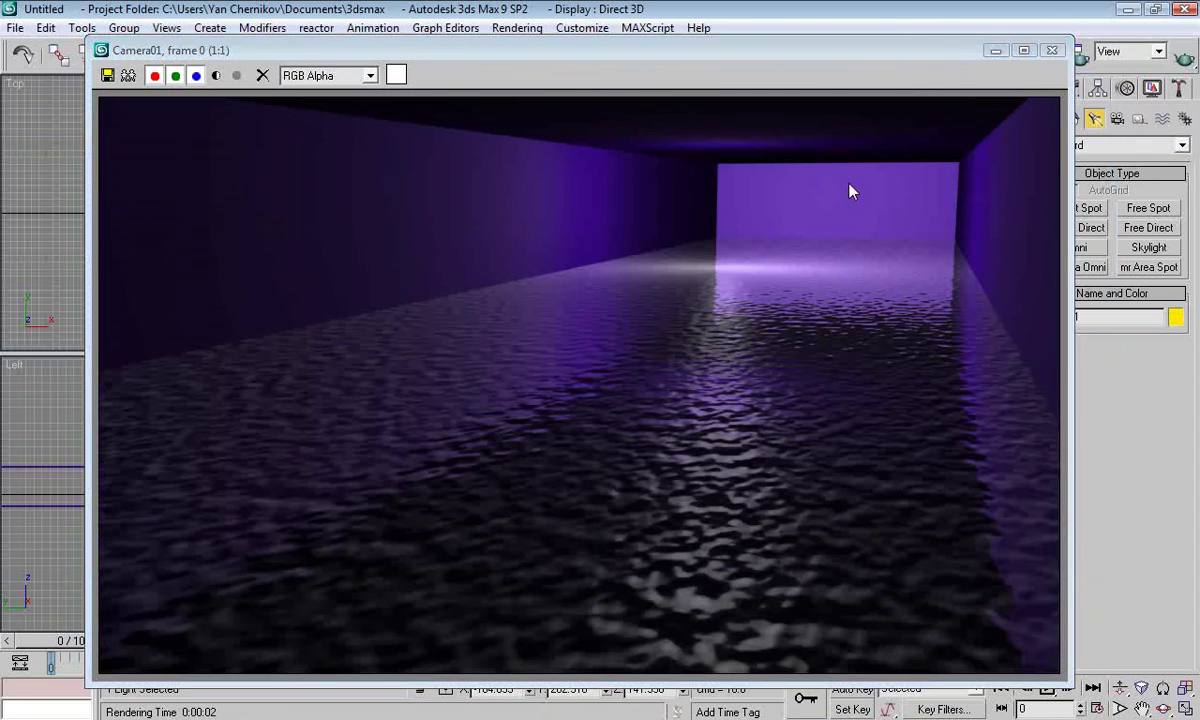
{"action": "left_click", "coordinate": [995, 50]}
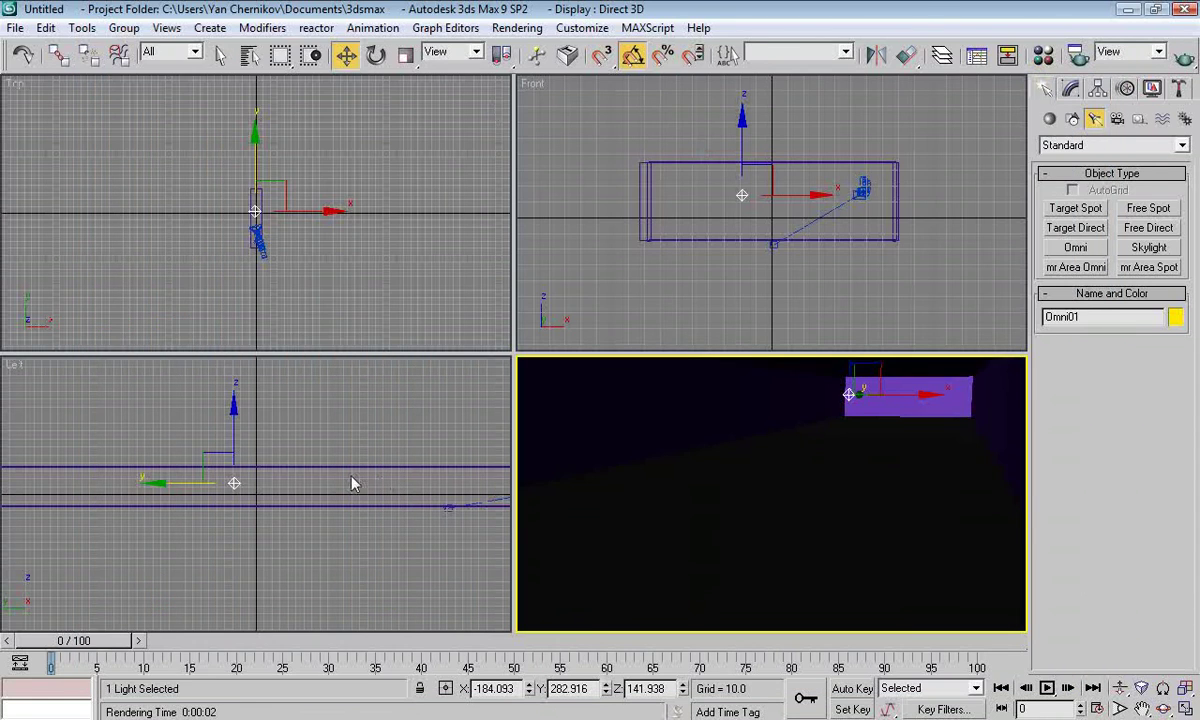
- Reopen the Material Editor and name the second sample slot's material Walls
{"action": "key", "text": "m"}
{"action": "left_click", "coordinate": [108, 88]}
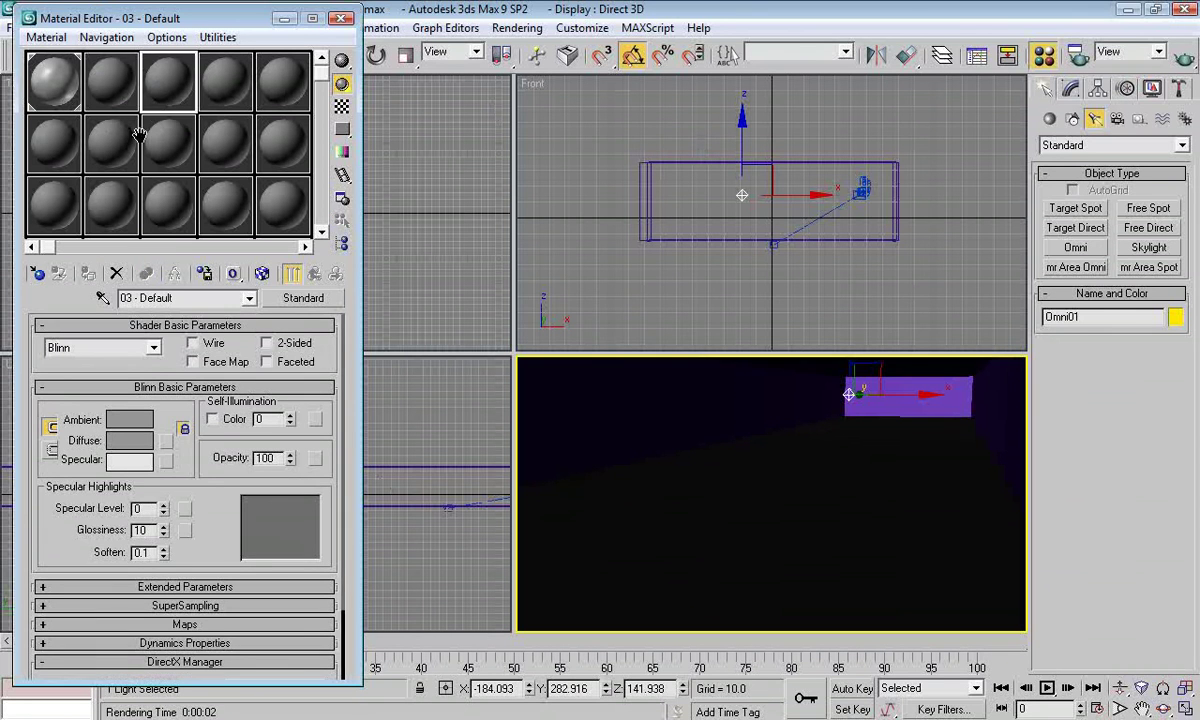
{"action": "left_click", "coordinate": [156, 298]}
{"action": "type", "text": "Walls"}
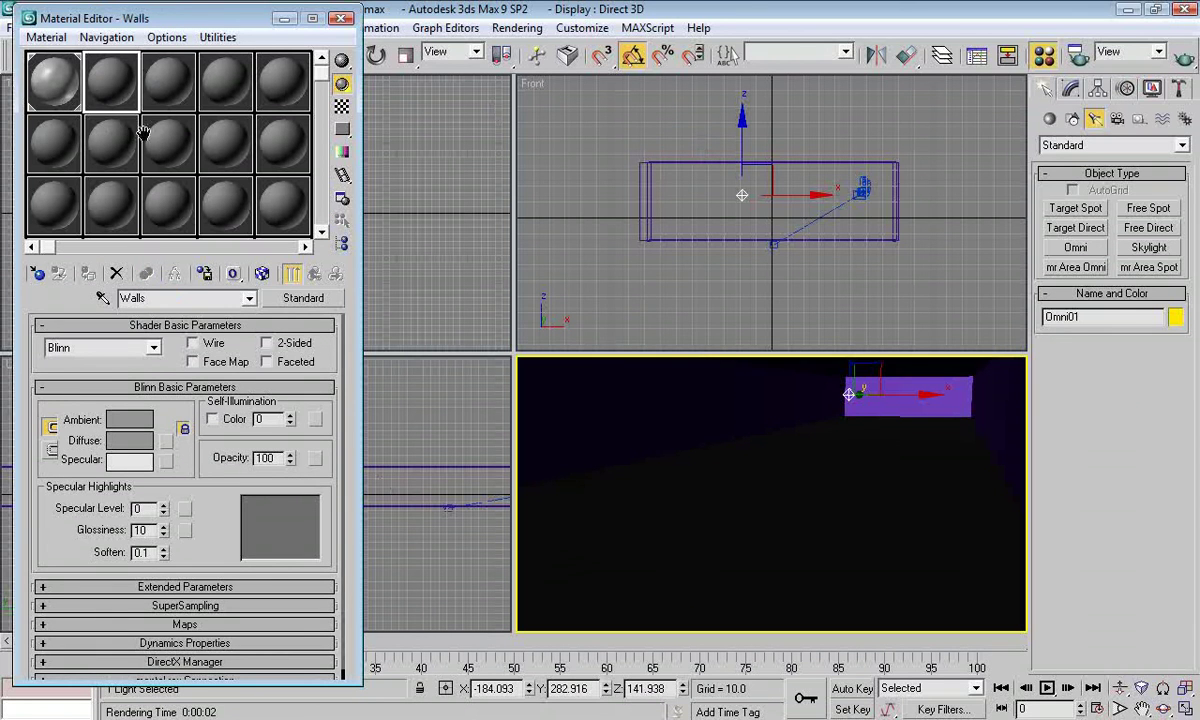
- Name the third sample slot's material Roof
{"action": "left_click", "coordinate": [168, 84]}
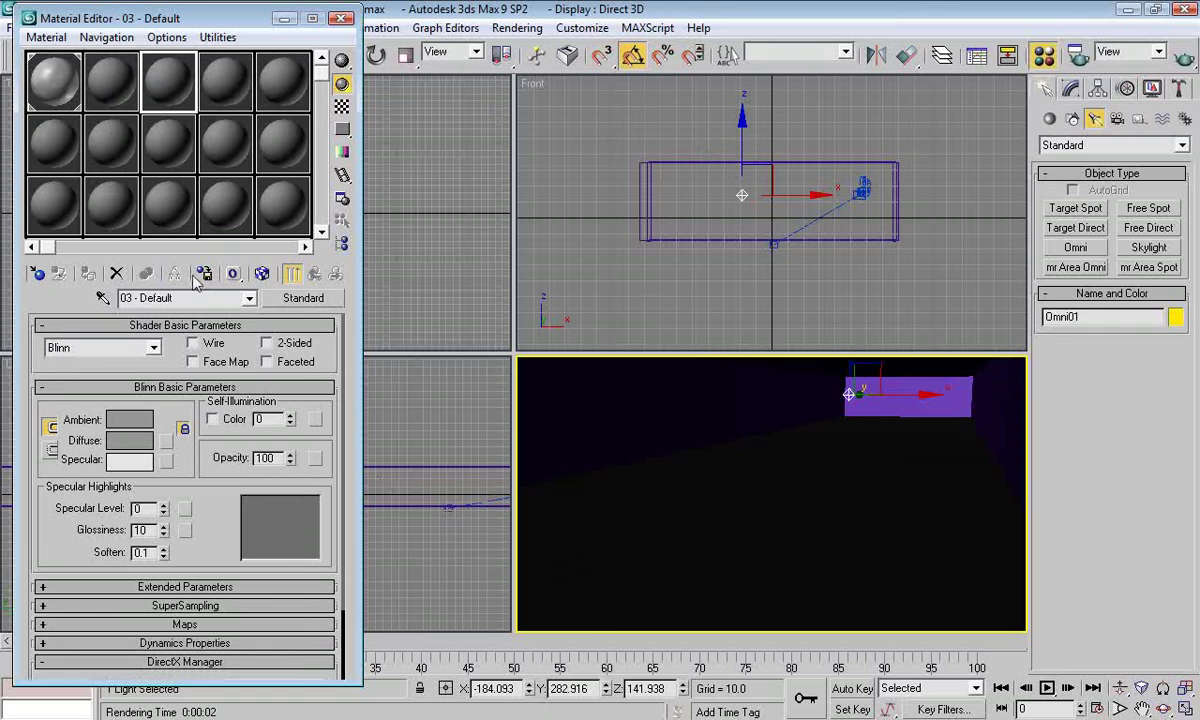
{"action": "left_click", "coordinate": [165, 298]}
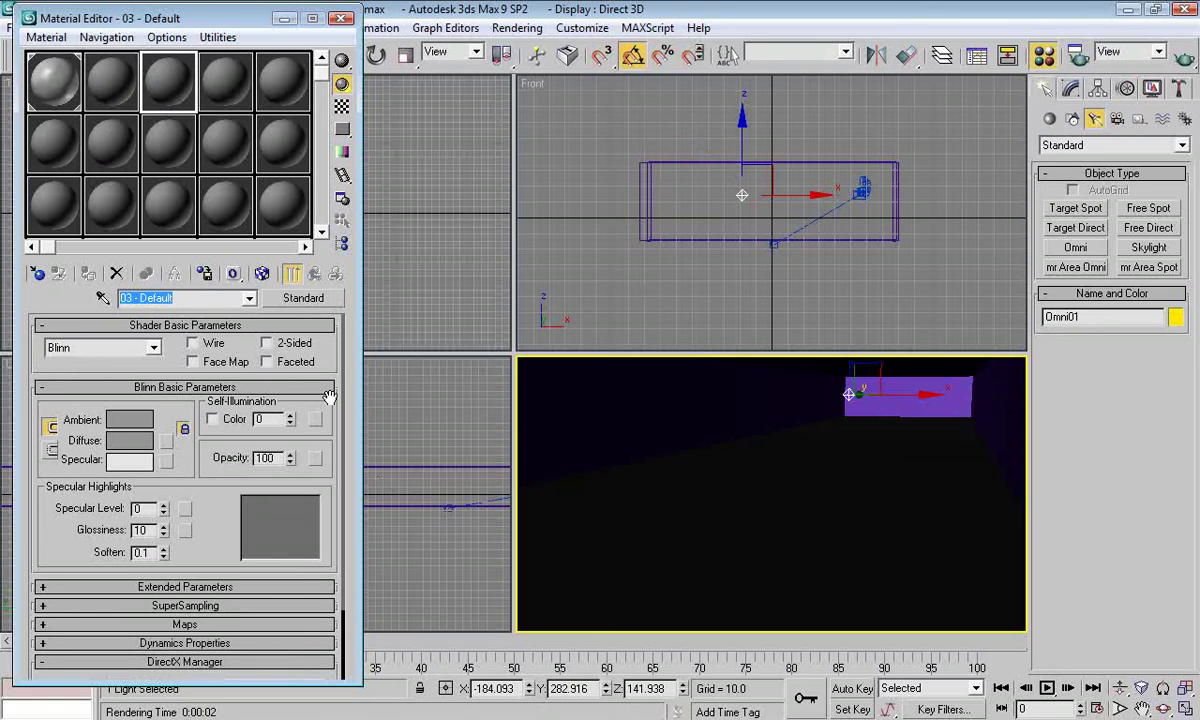
{"action": "key", "text": "BackSpace"}
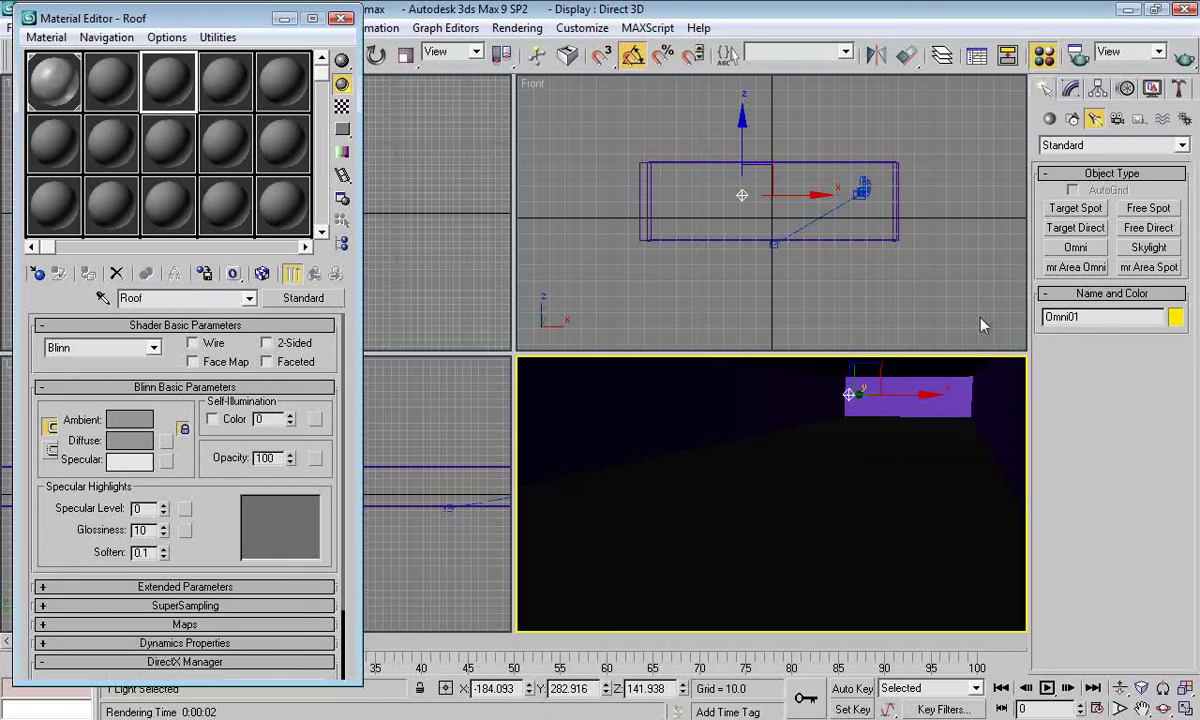
{"action": "key", "text": "p"}
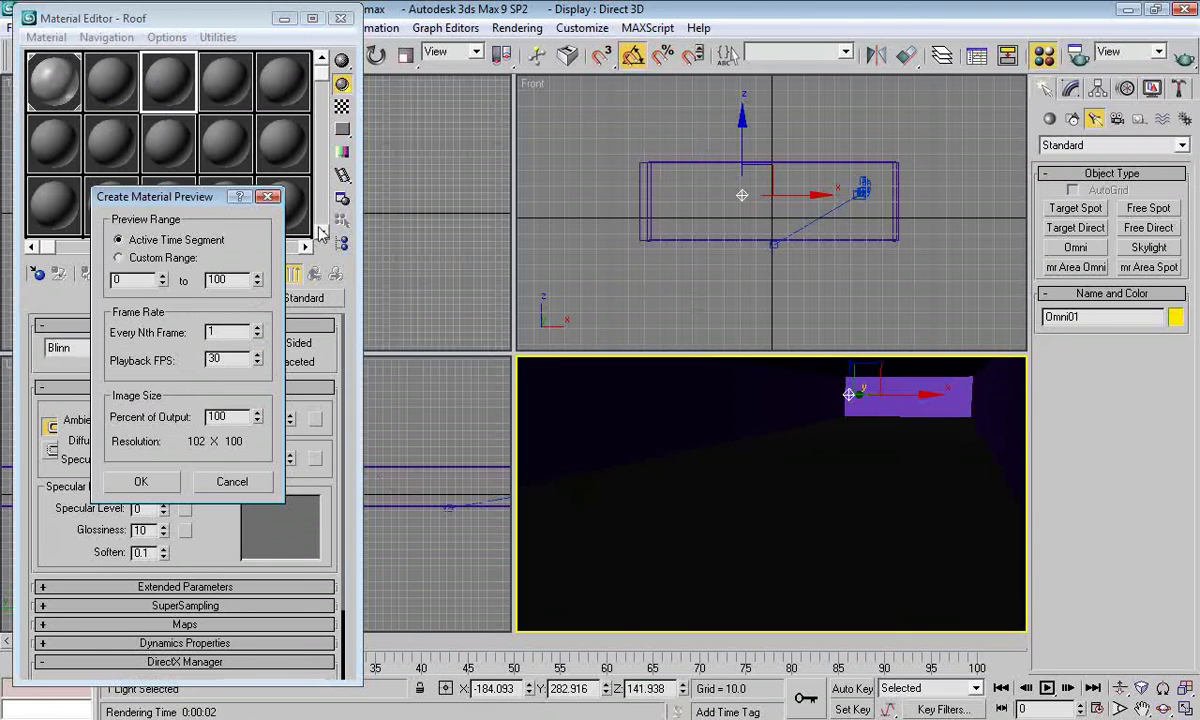
{"action": "left_click", "coordinate": [279, 198]}
- Set the Roof material's diffuse color to black and assign the material to the hall's roof box in the Perspective view
{"action": "left_click", "coordinate": [678, 437]}
{"action": "key", "text": "p"}
{"action": "scroll", "coordinate": [741, 461], "scroll_direction": "down", "scroll_amount": 5}
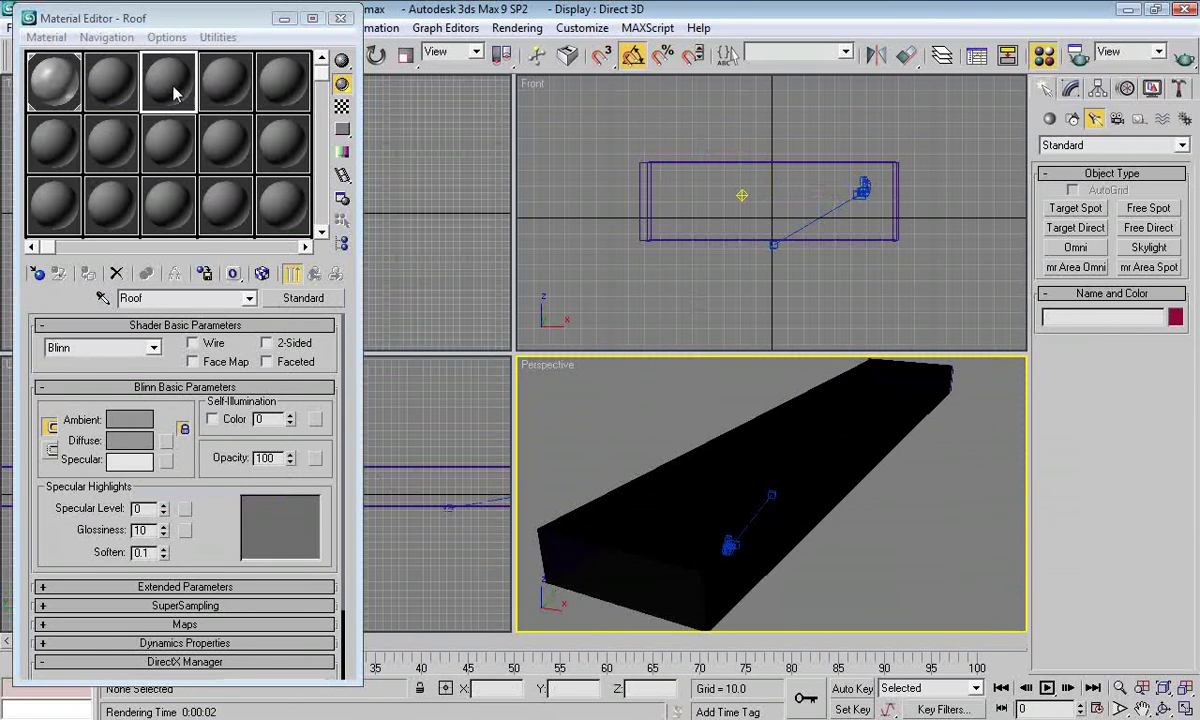
{"action": "left_click", "coordinate": [130, 441]}
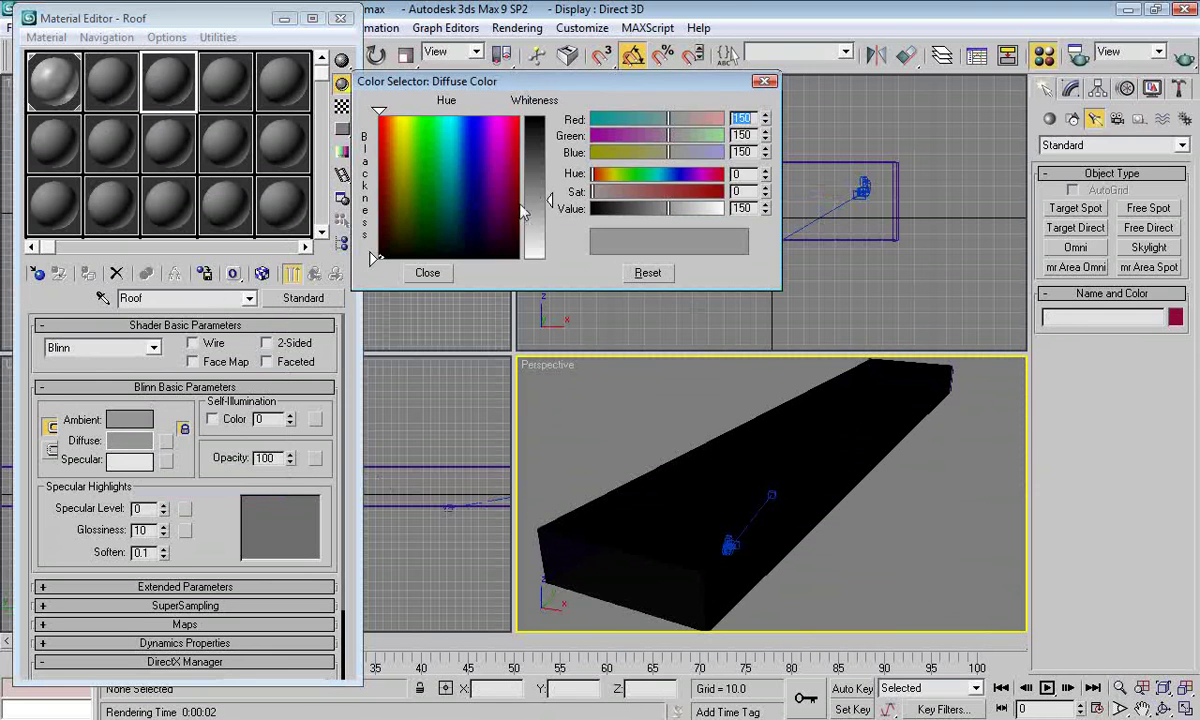
{"action": "left_click_drag", "start_coordinate": [533, 195], "coordinate": [534, 116]}
{"action": "left_click", "coordinate": [428, 273]}
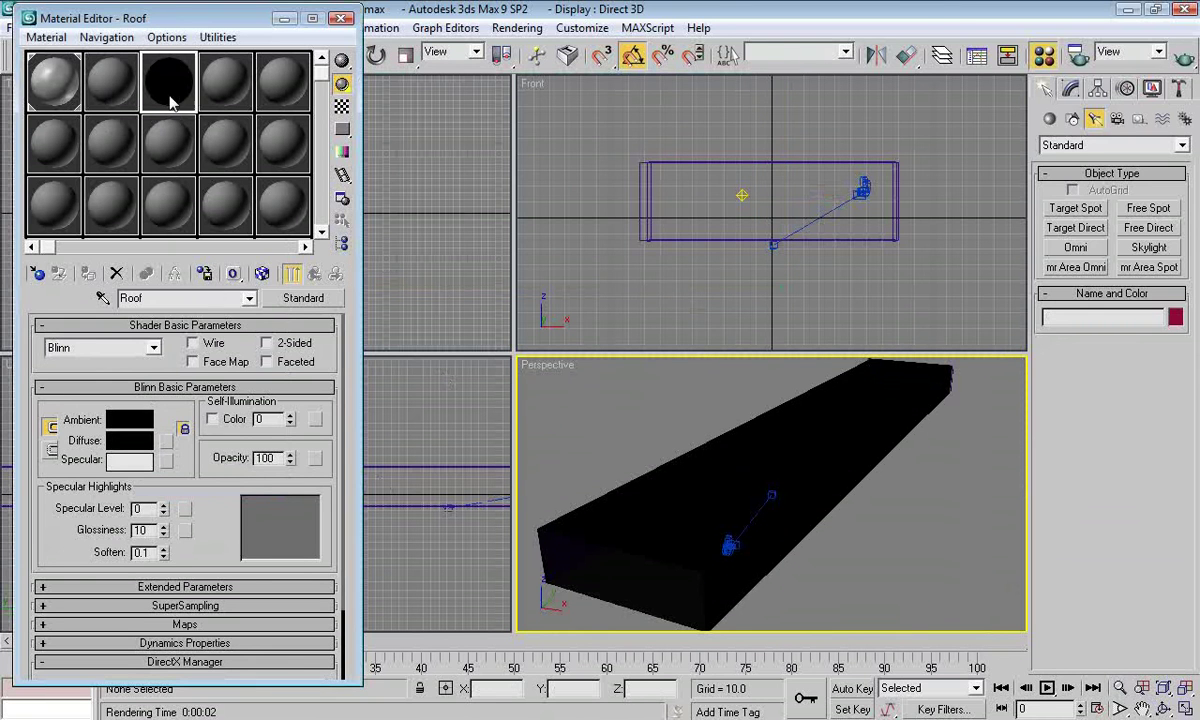
- Return to the Camera01 view, render it with the black roof, and close the rendered frame
{"action": "key", "text": "c"}
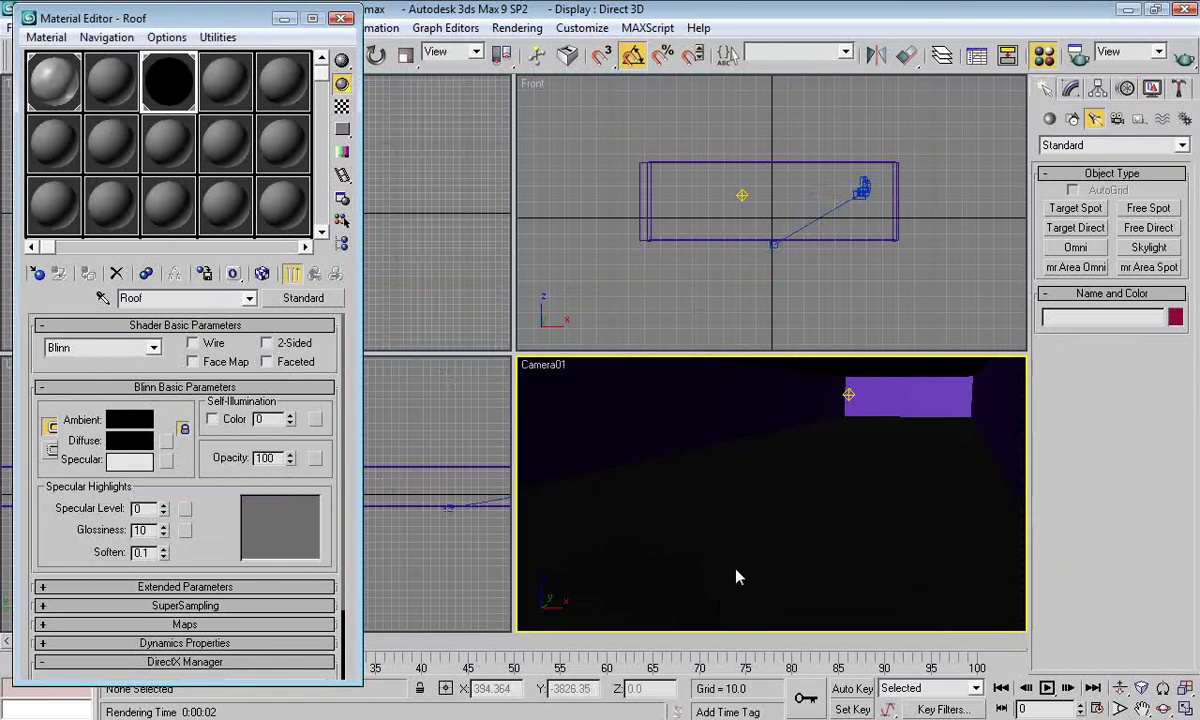
{"action": "left_click", "coordinate": [1182, 58]}
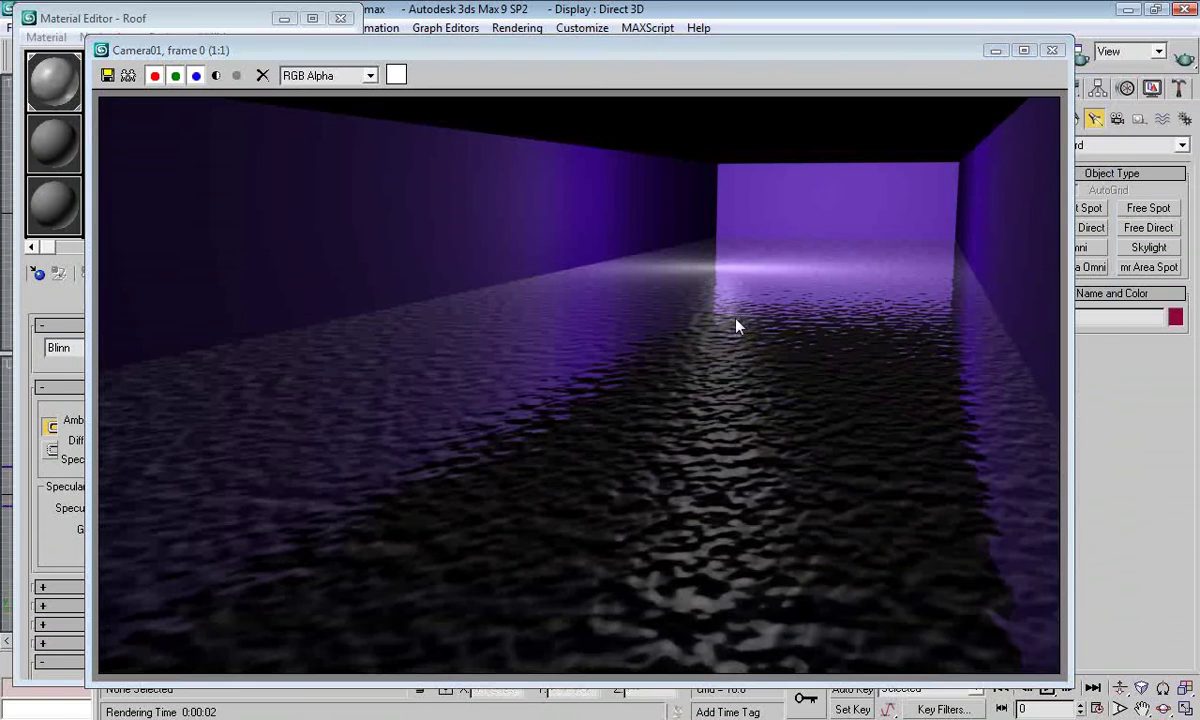
{"action": "left_click", "coordinate": [1051, 51]}
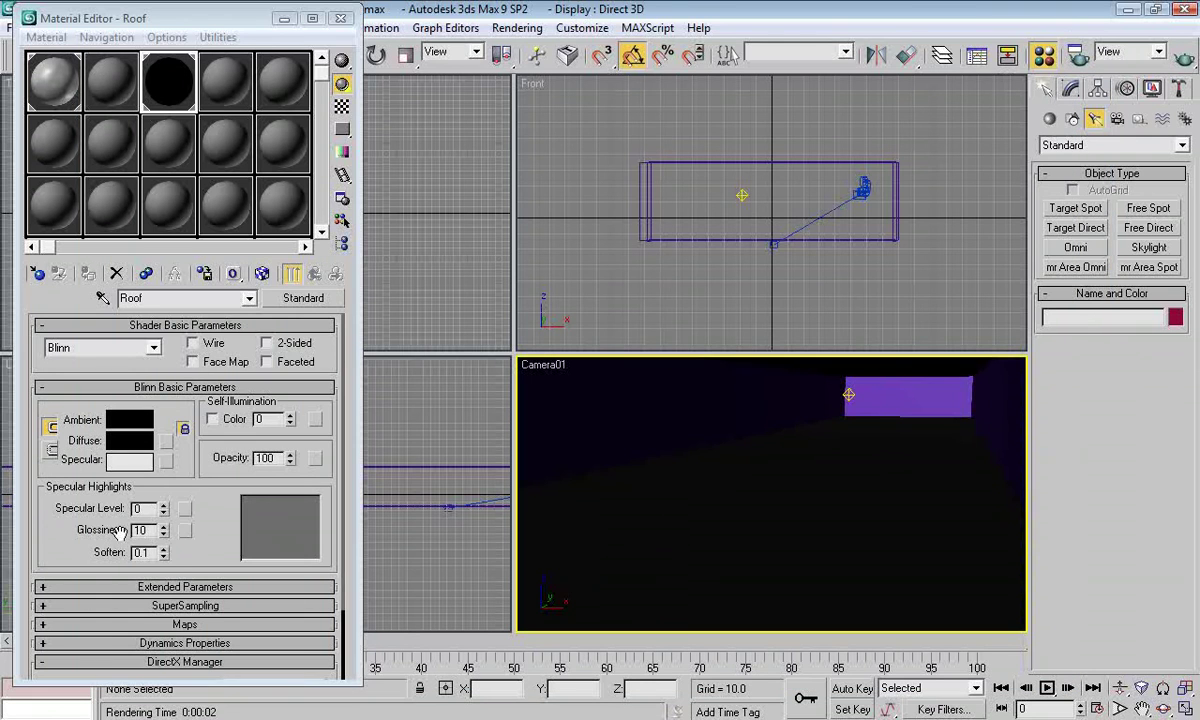
- Set the Roof material's Specular Level to 49 and Glossiness to 60, then check it in a Camera01 render
{"action": "left_click_drag", "start_coordinate": [164, 512], "coordinate": [161, 443]}
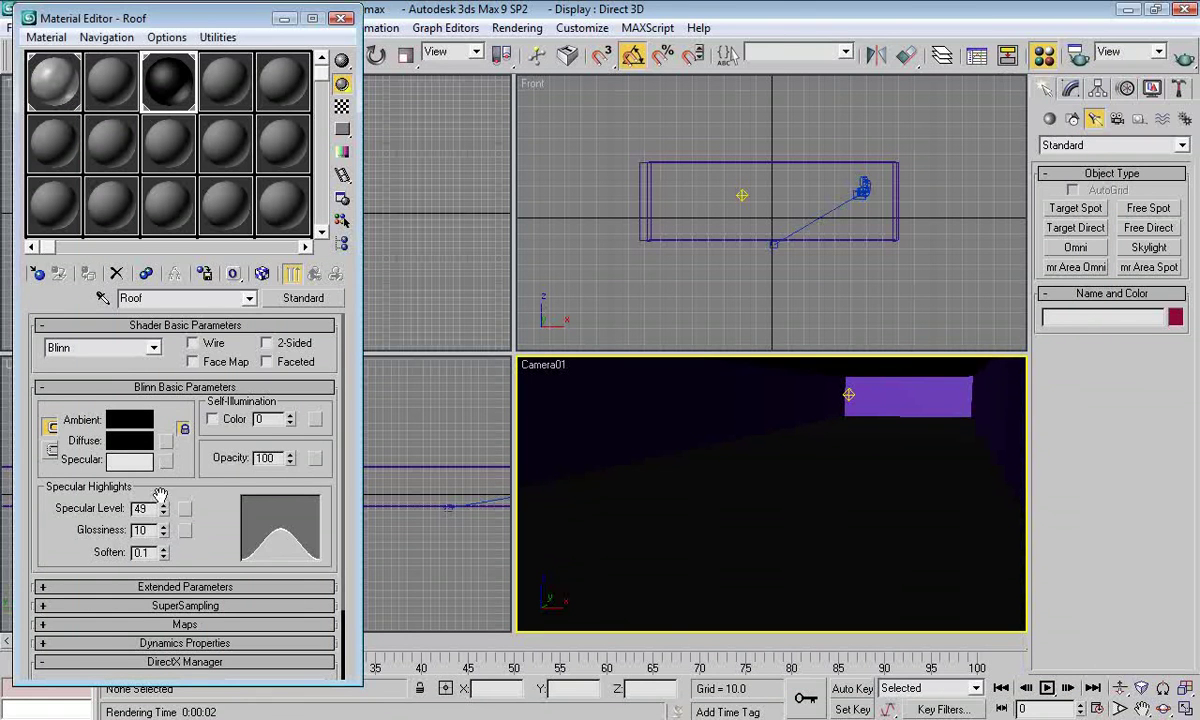
{"action": "left_click_drag", "start_coordinate": [165, 533], "coordinate": [154, 487]}
{"action": "left_click", "coordinate": [1182, 58]}
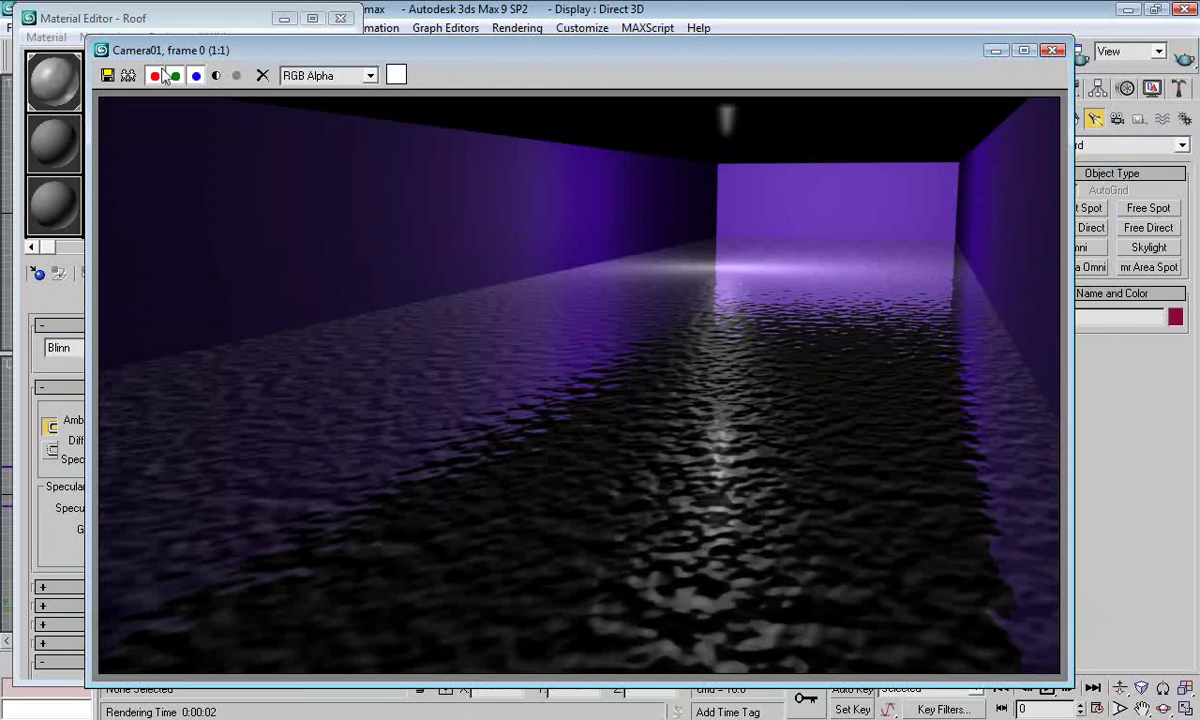
{"action": "left_click", "coordinate": [216, 75]}
{"action": "left_click", "coordinate": [216, 75]}
{"action": "left_click", "coordinate": [1051, 52]}
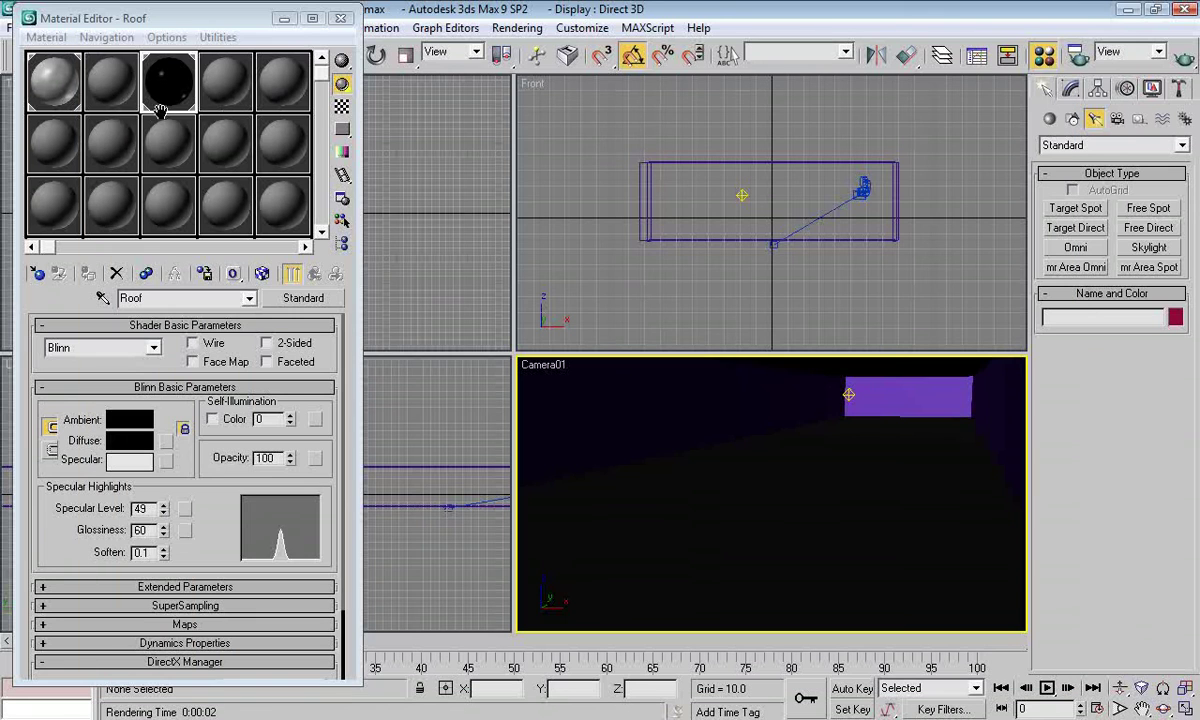
- Select the Walls material and the floor box, and show the hall's interior in a Perspective view to reach the walls
{"action": "left_click", "coordinate": [113, 100]}
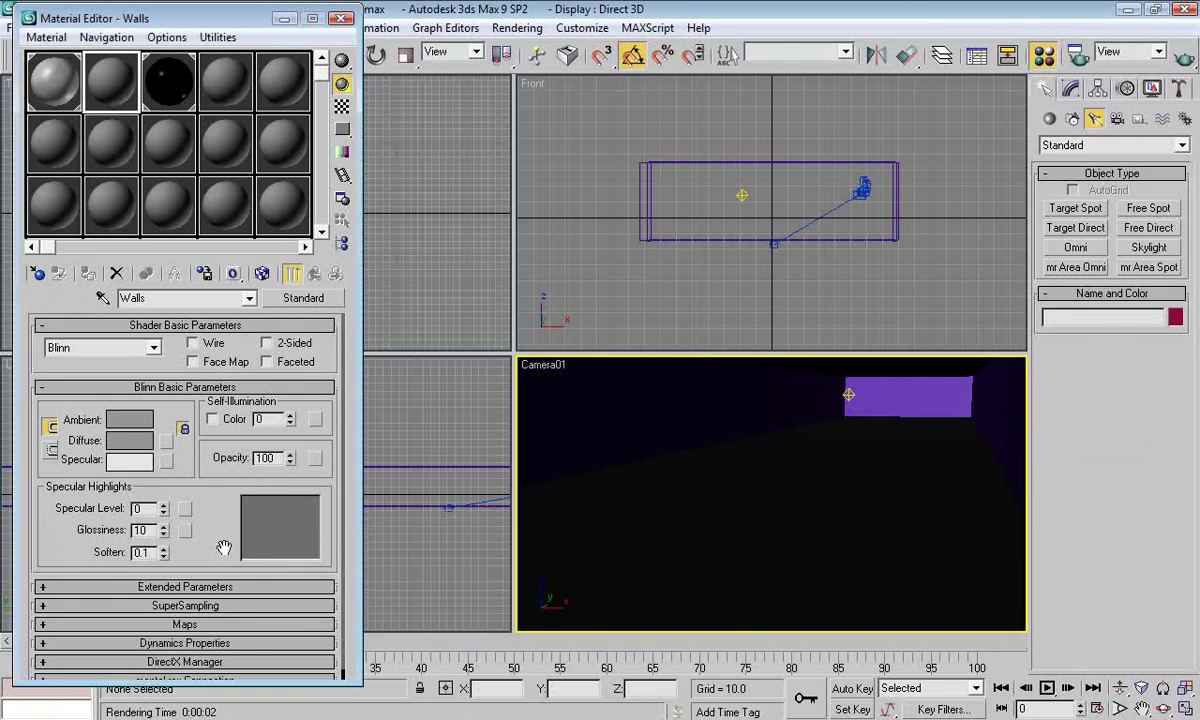
{"action": "scroll", "coordinate": [218, 418], "scroll_direction": "down", "scroll_amount": 1}
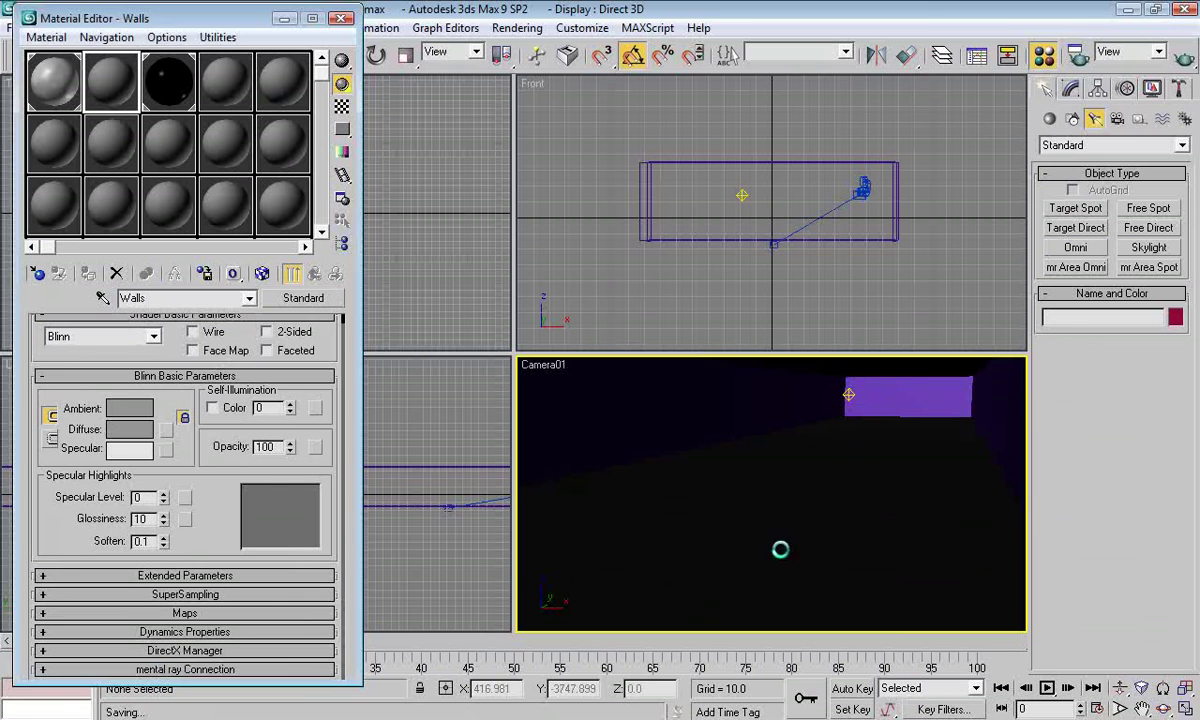
{"action": "left_click", "coordinate": [782, 557]}
{"action": "key", "text": "p"}
{"action": "middle_click_drag", "start_coordinate": [777, 542], "coordinate": [804, 511], "text": "alt"}
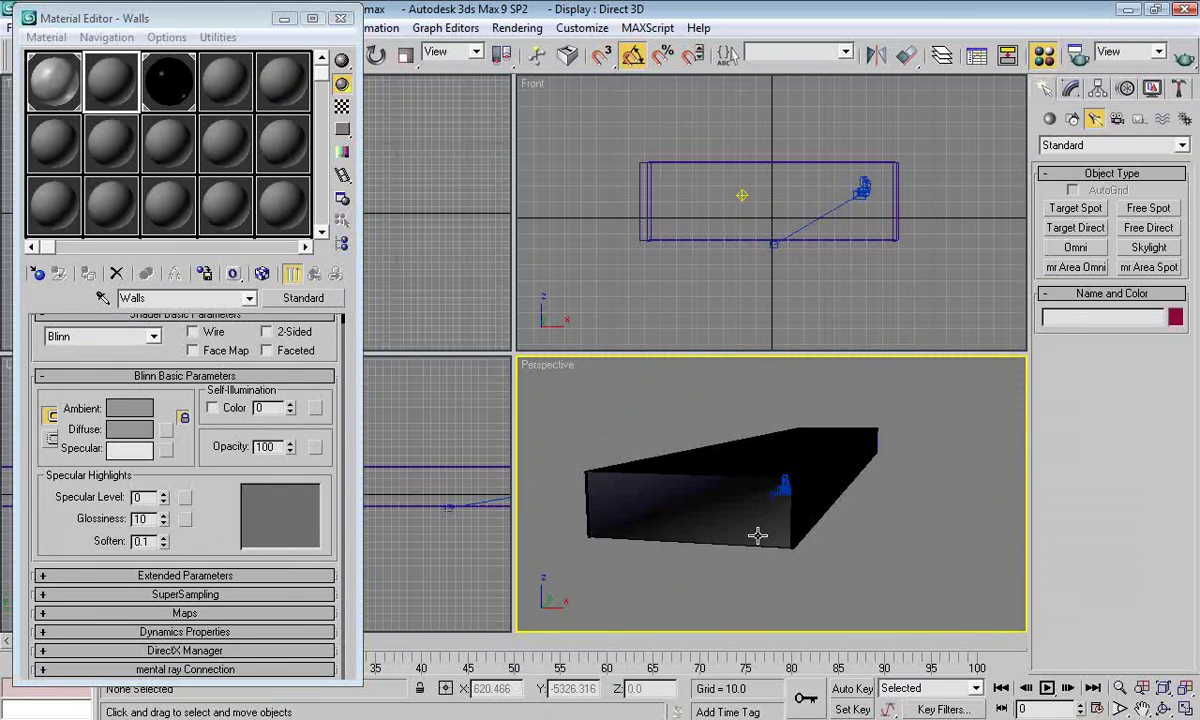
{"action": "left_click", "coordinate": [766, 526]}
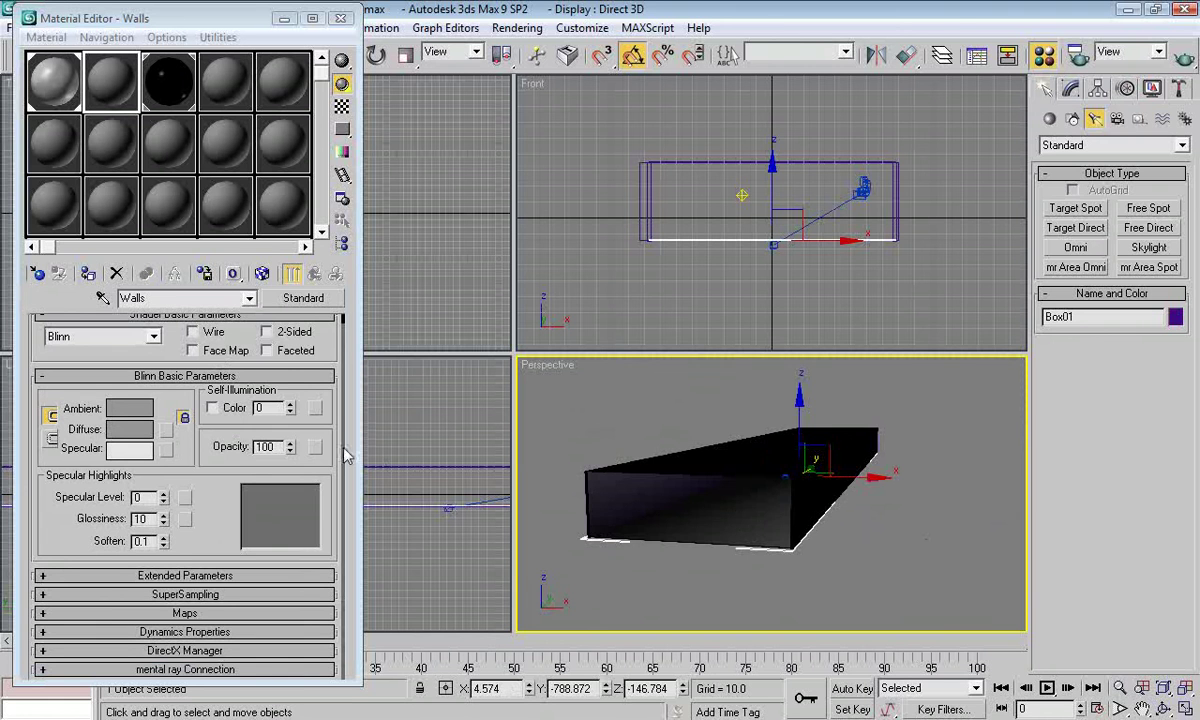
{"action": "scroll", "coordinate": [750, 512], "scroll_direction": "up", "scroll_amount": 5}
{"action": "middle_click_drag", "start_coordinate": [809, 488], "coordinate": [806, 498], "text": "alt"}
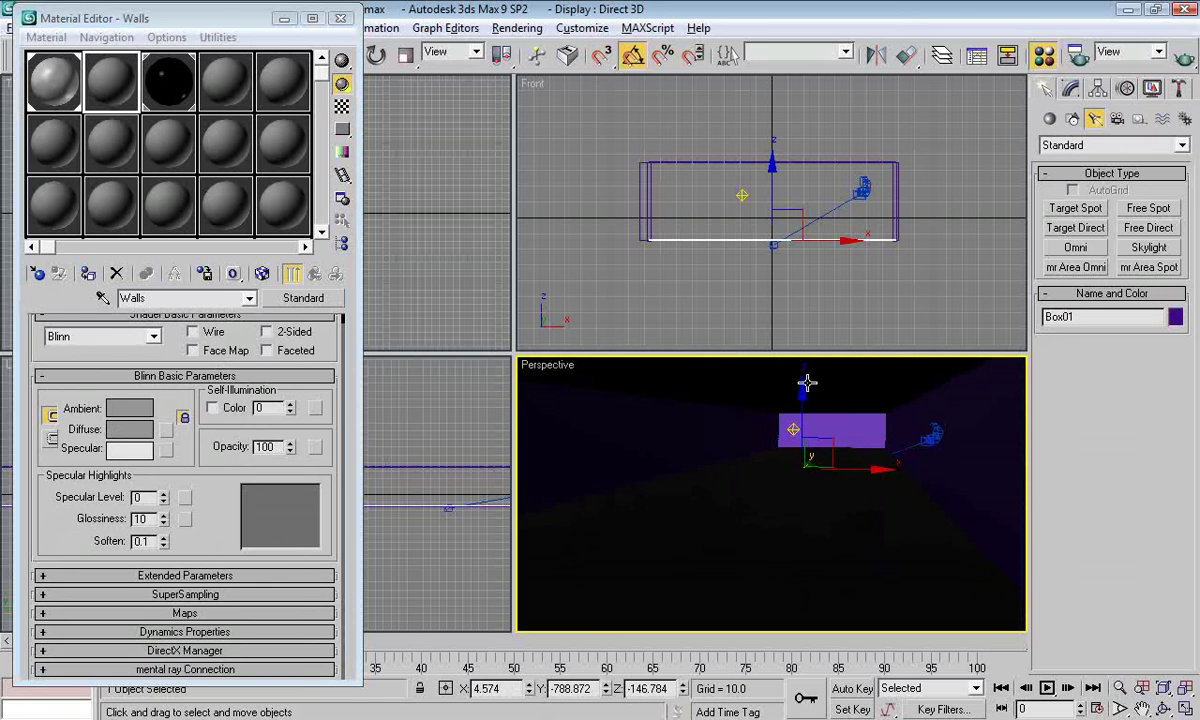
{"action": "left_click", "coordinate": [795, 431]}
{"action": "left_click", "coordinate": [828, 546]}
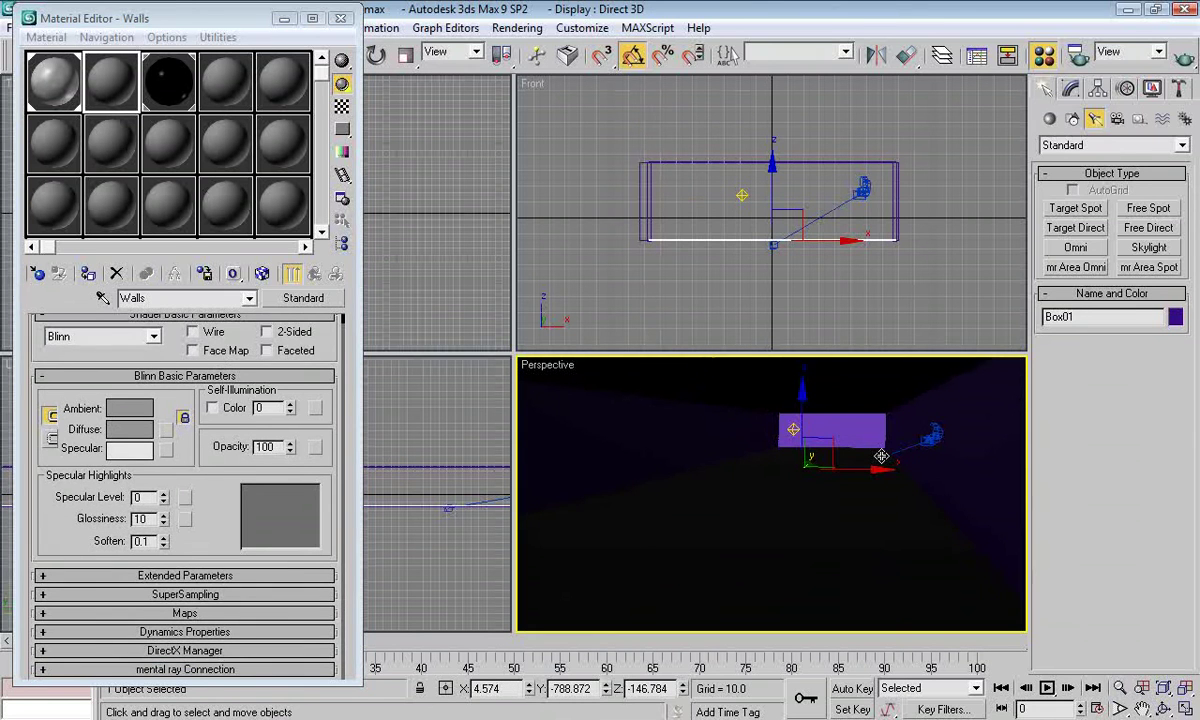